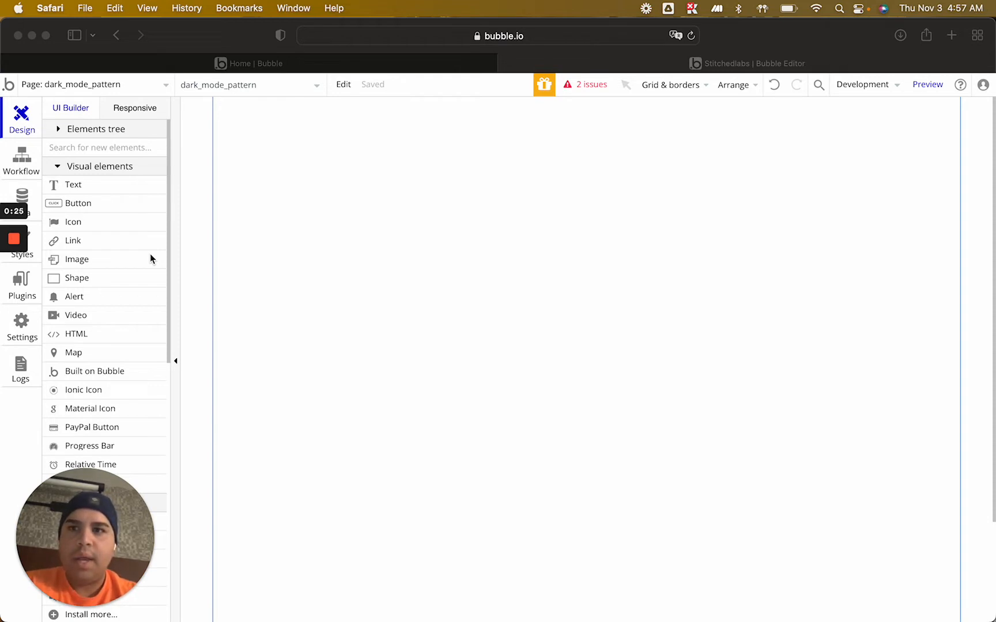
Add a new field named Dark Mode with type yes / no to the User data type
left_click(25, 193)
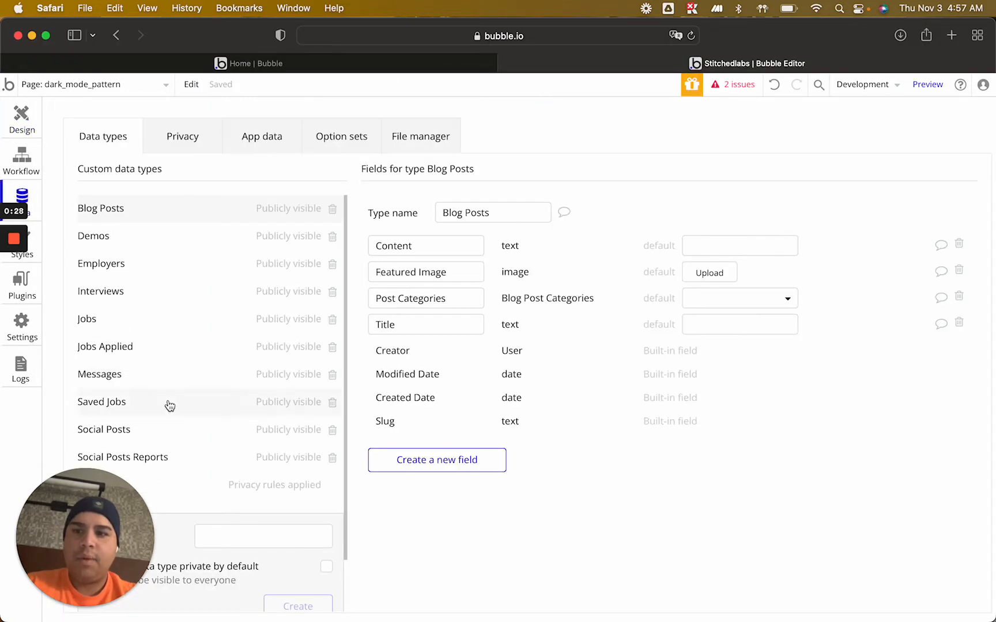
left_click_drag(104, 539, 930, 534)
left_click(100, 486)
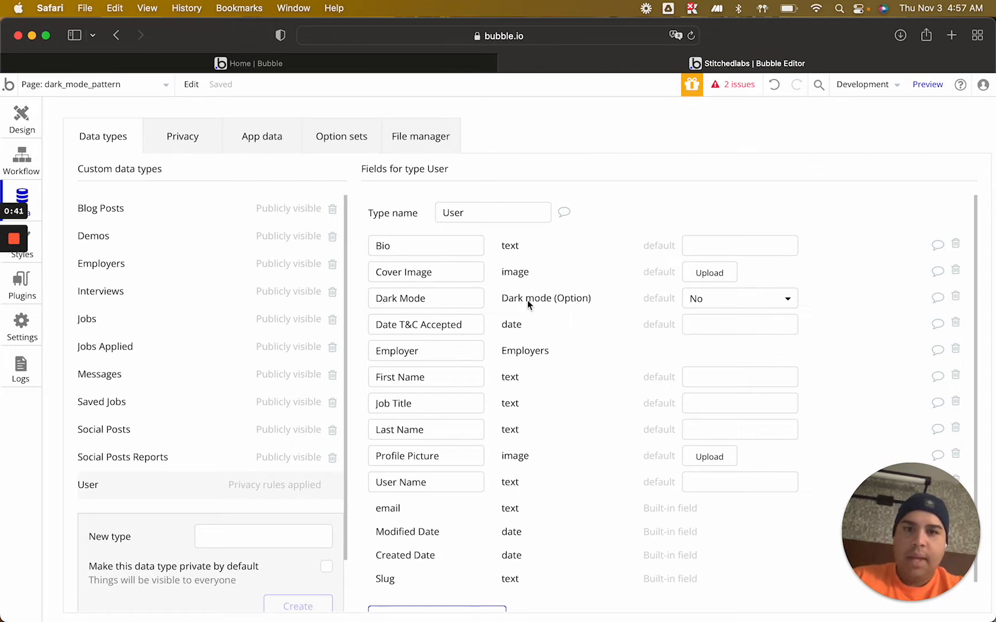
scroll(578, 383, "down", 2)
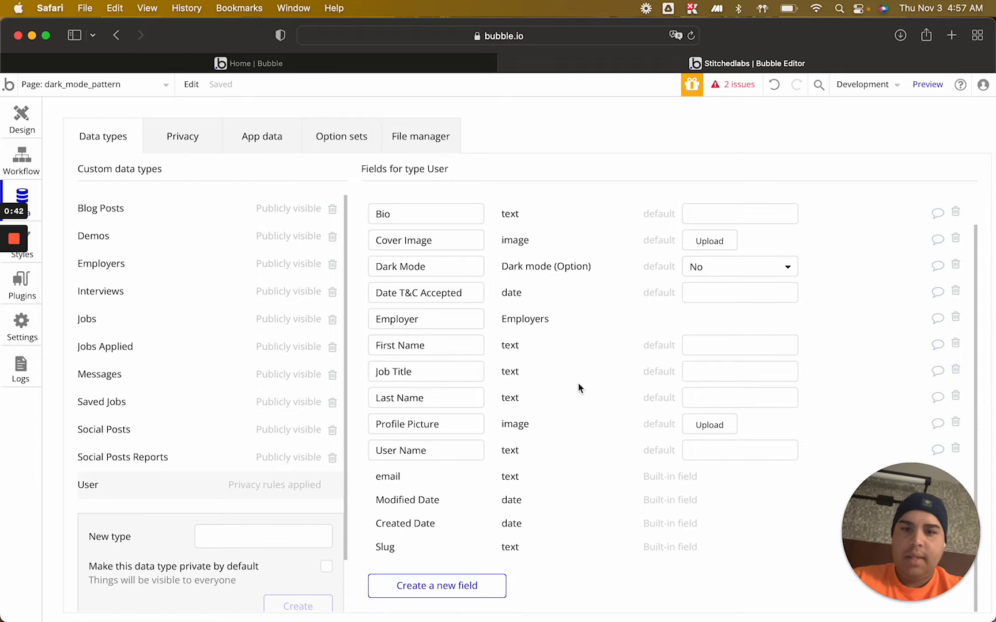
left_click(435, 586)
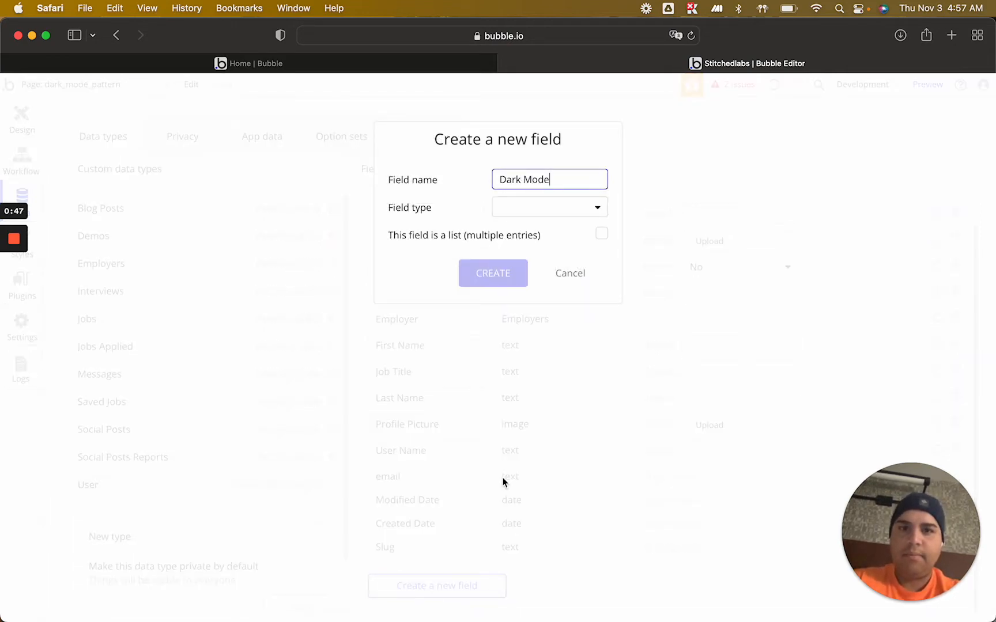
left_click(565, 208)
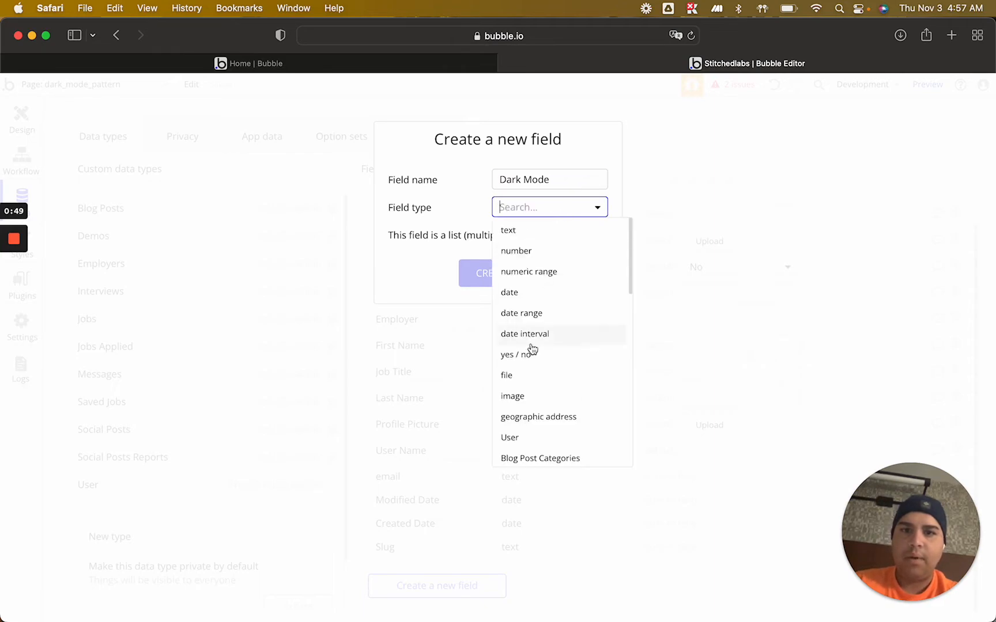
left_click(531, 354)
left_click(485, 281)
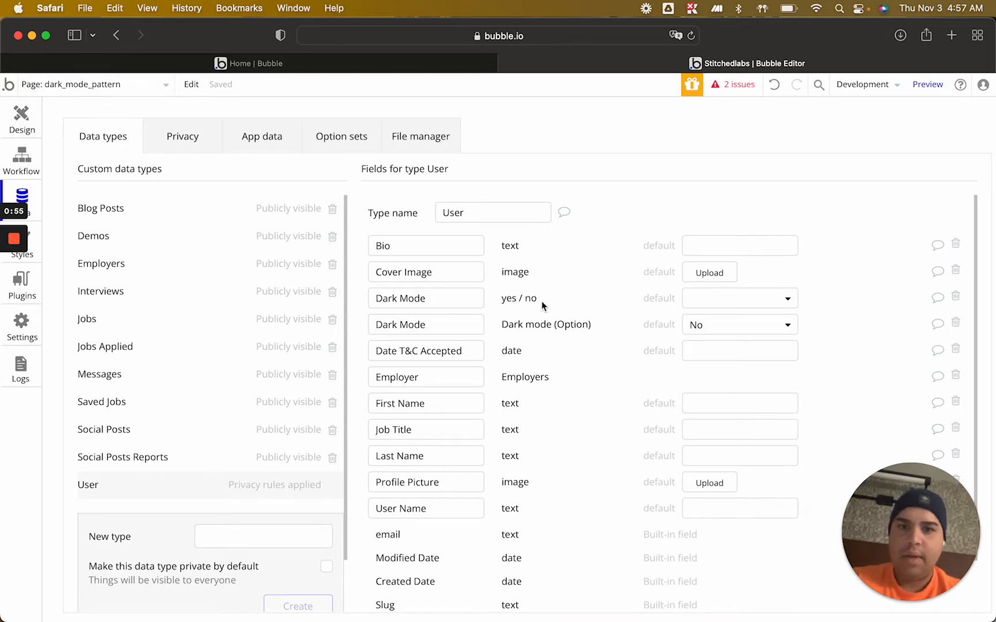
Rename the User type's yes / no Dark Mode field to Dark Mode Y/N
left_click(11, 126)
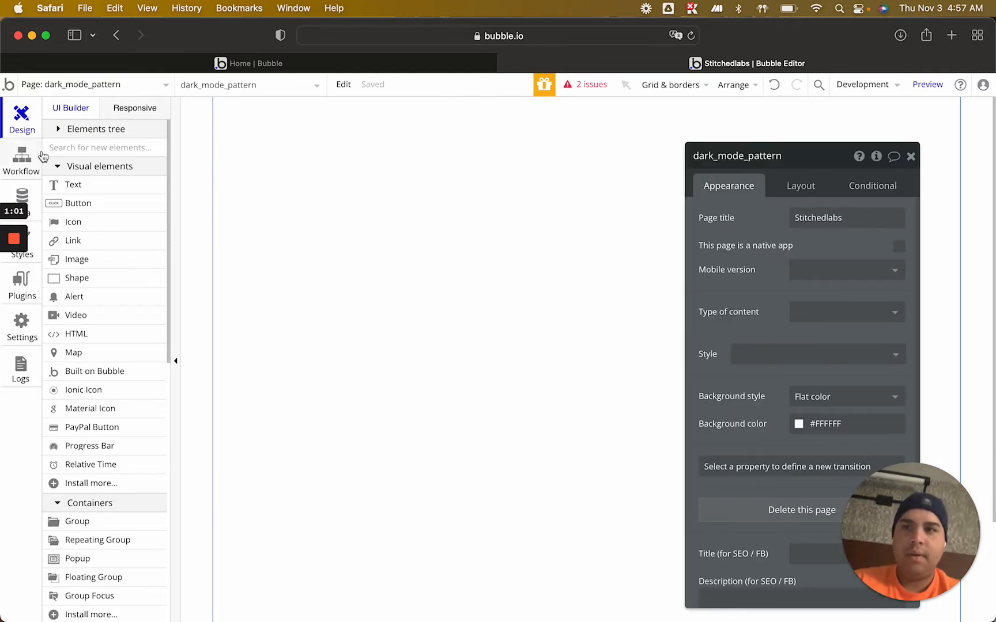
left_click(21, 196)
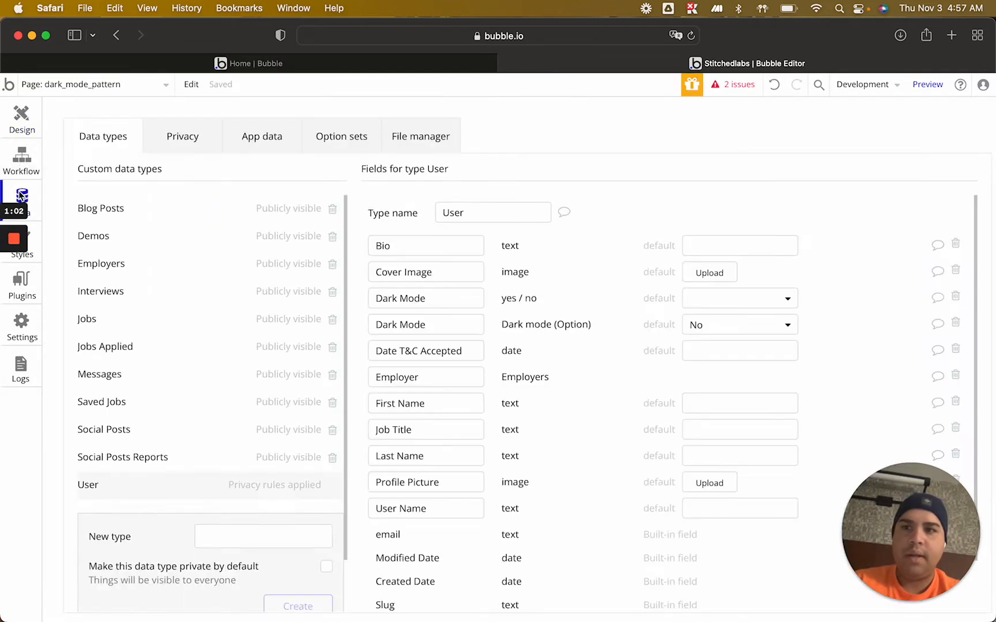
left_click(449, 300)
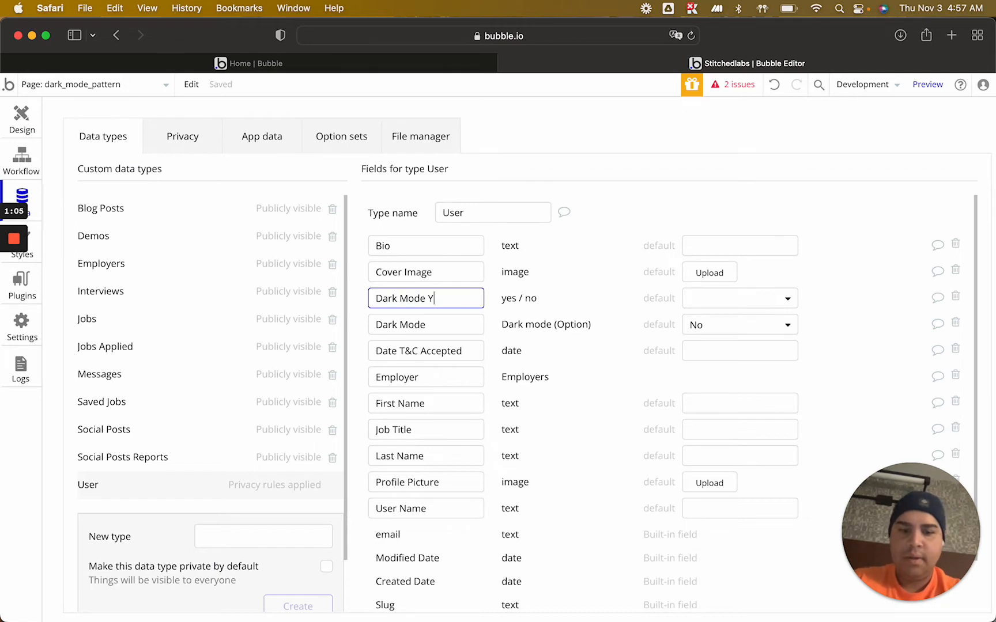
left_click(585, 347)
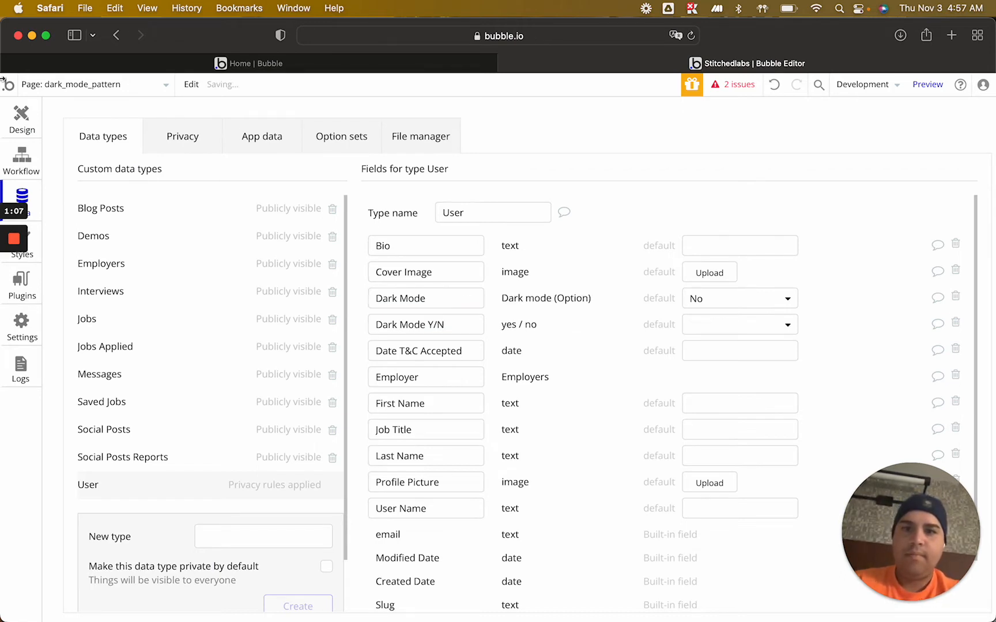
Add a condition to the dark_mode_pattern page for when Current User's Dark Mode Y/N is "yes"
left_click(20, 115)
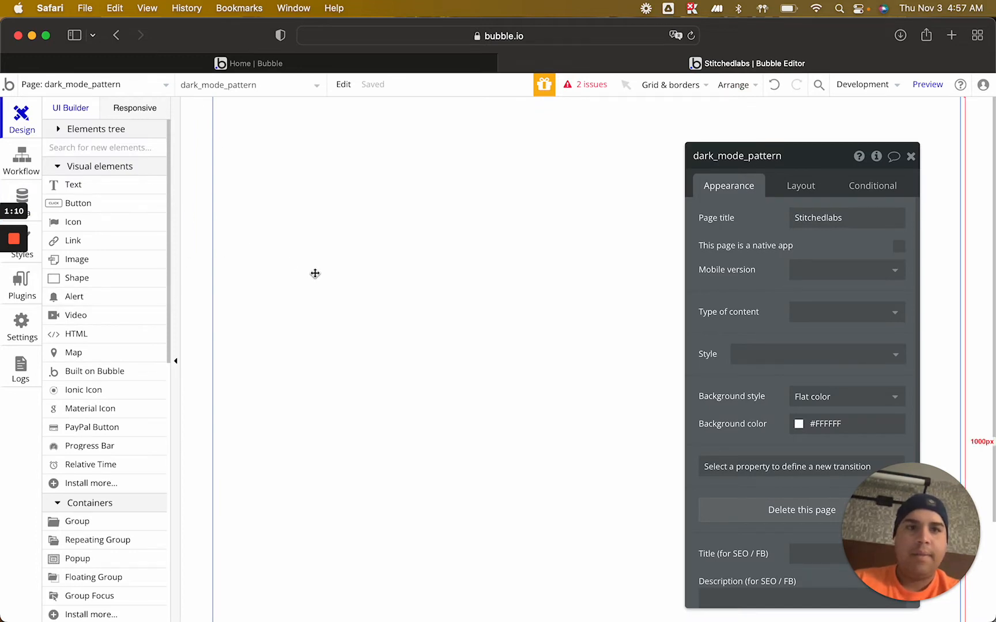
left_click(878, 186)
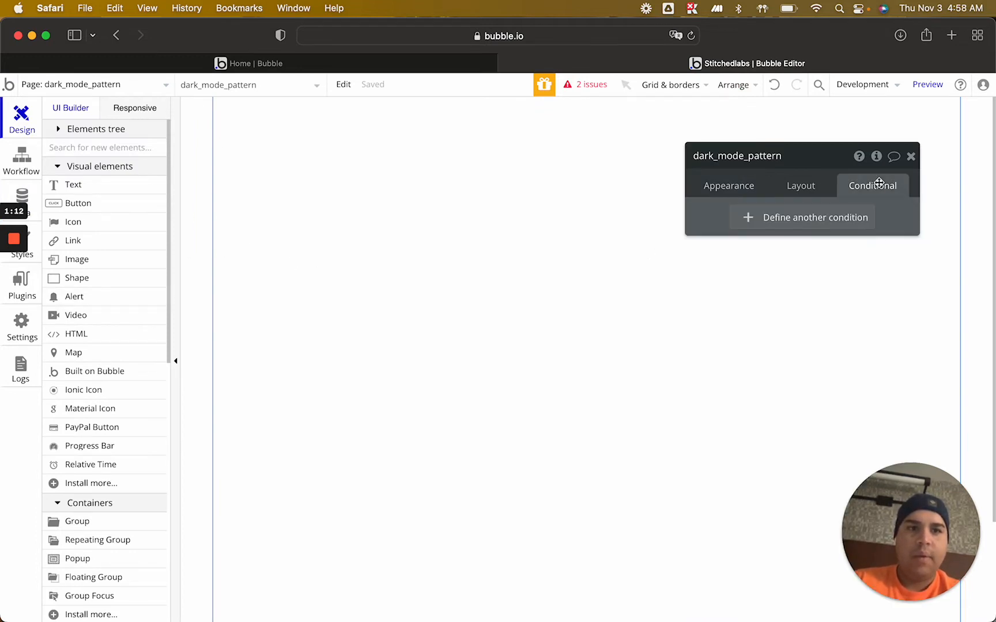
left_click(811, 218)
left_click(745, 226)
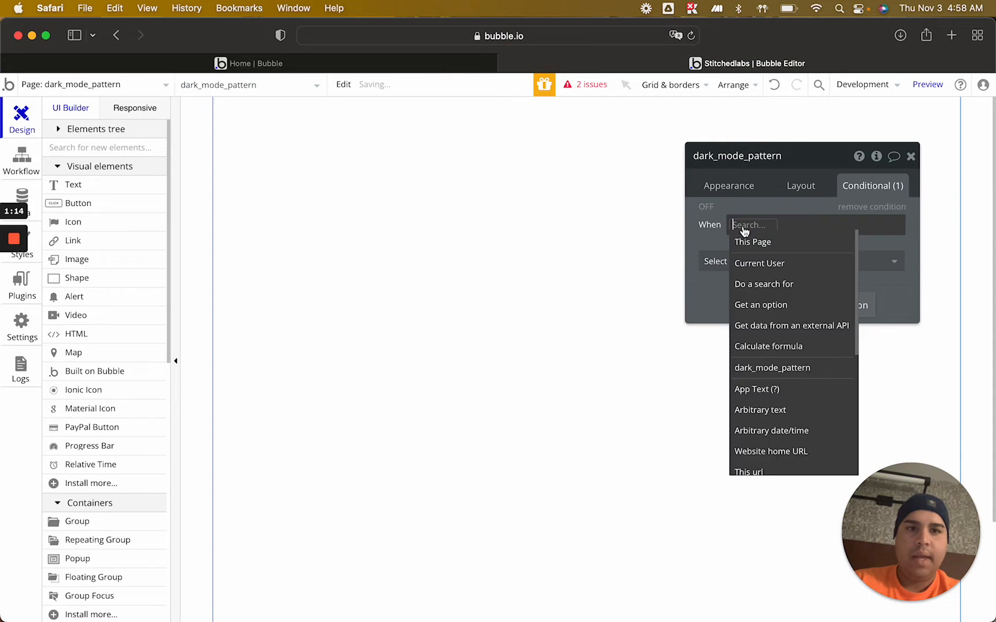
left_click(754, 271)
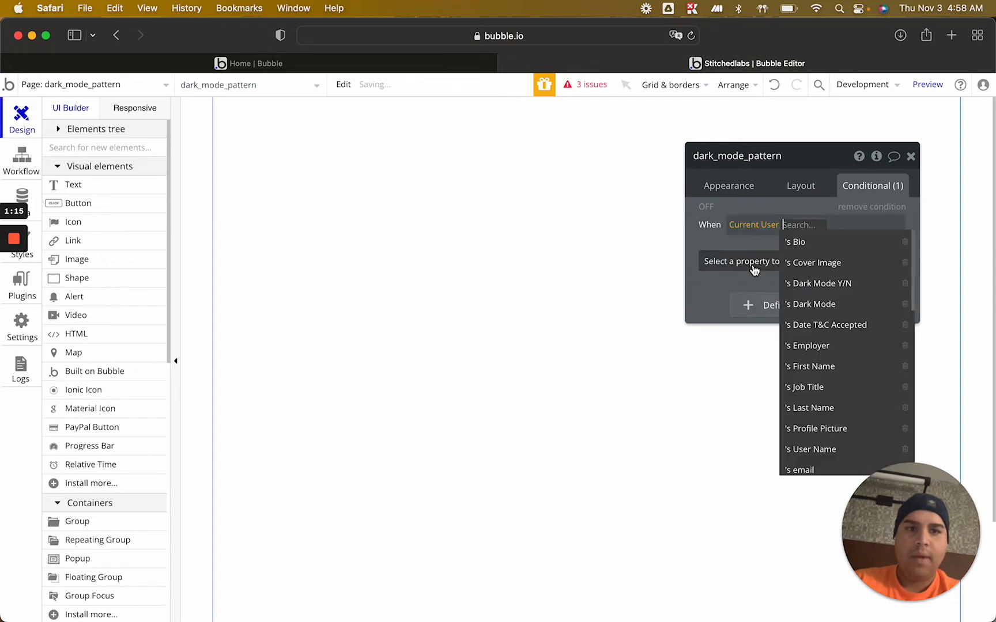
left_click(830, 285)
left_click(857, 225)
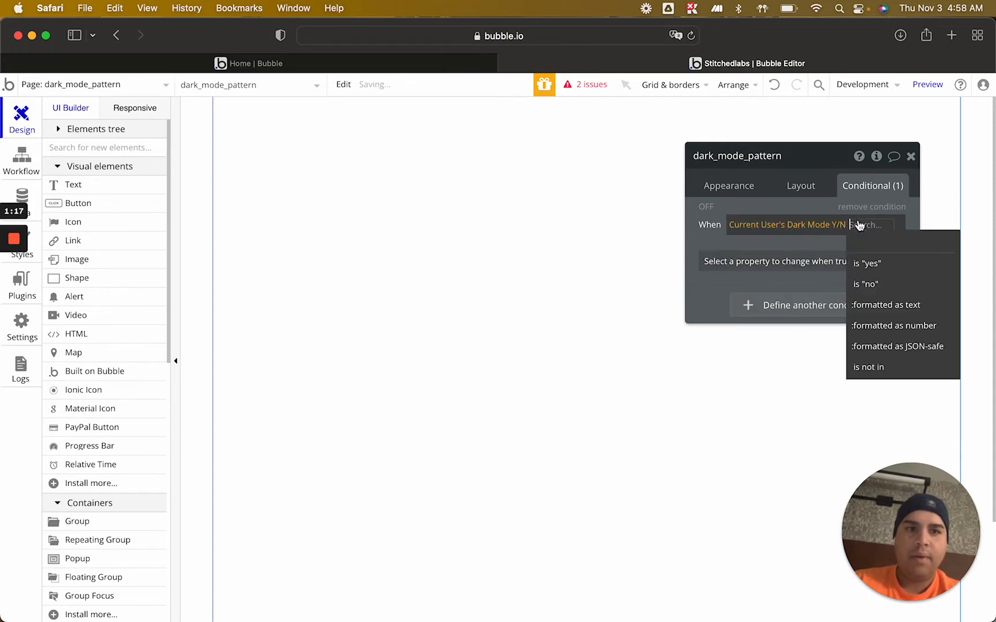
left_click(867, 265)
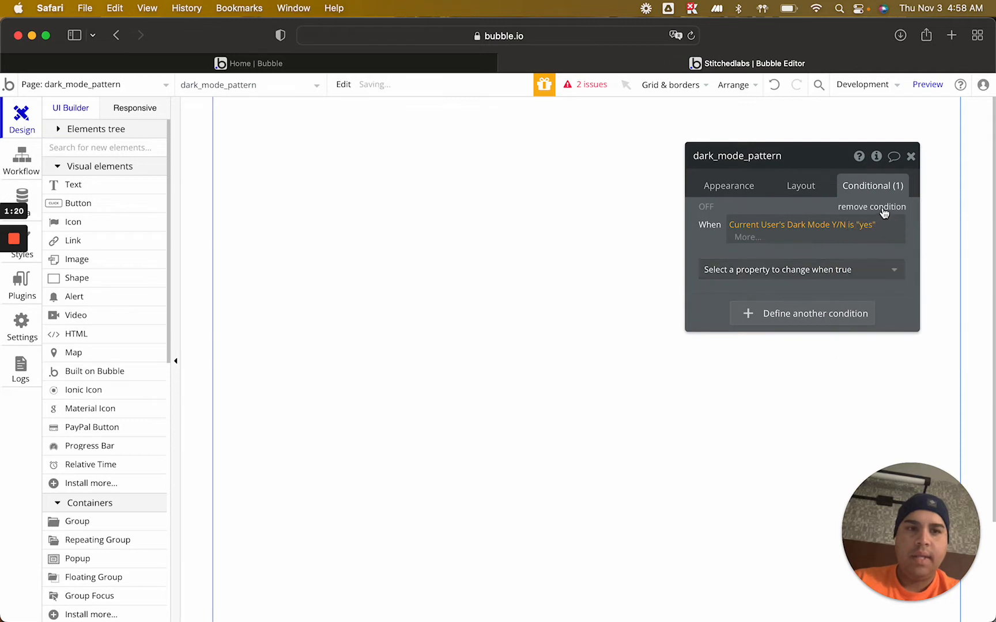
Make the page's dark mode condition change the background color to #121212
left_click(804, 268)
left_click(767, 347)
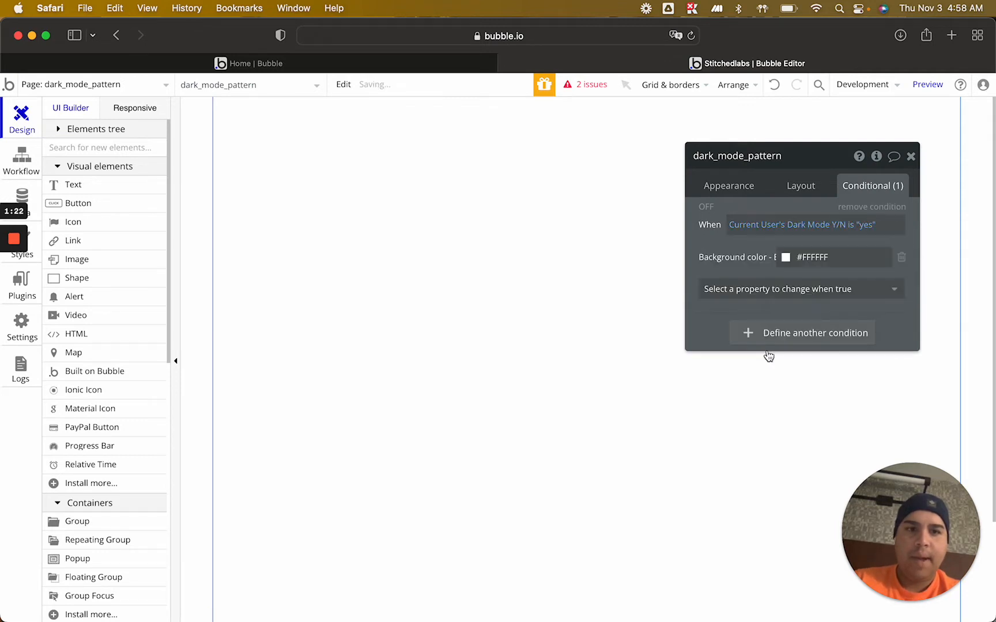
left_click(823, 257)
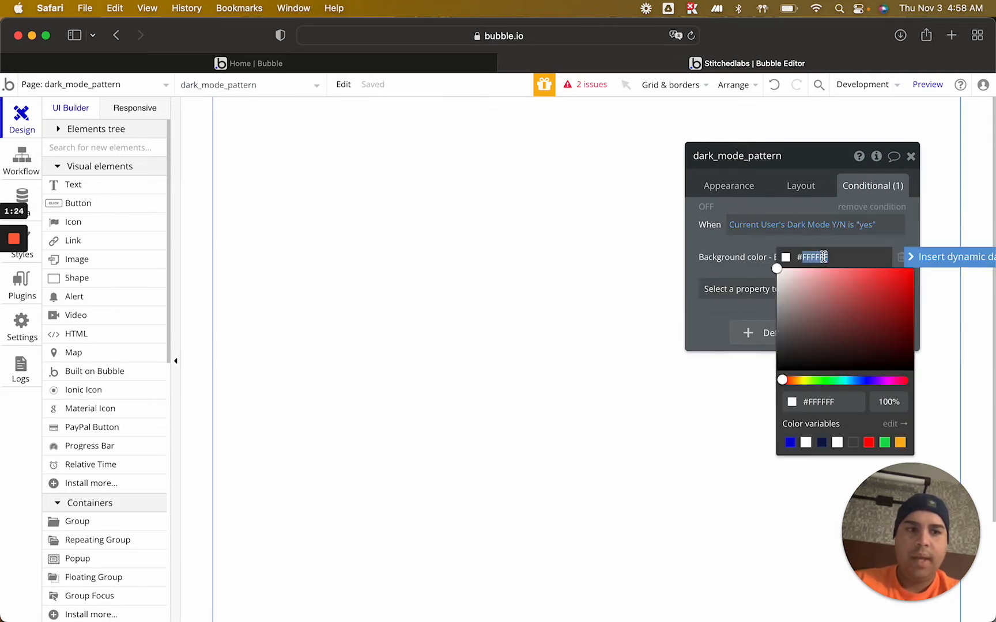
type("121212")
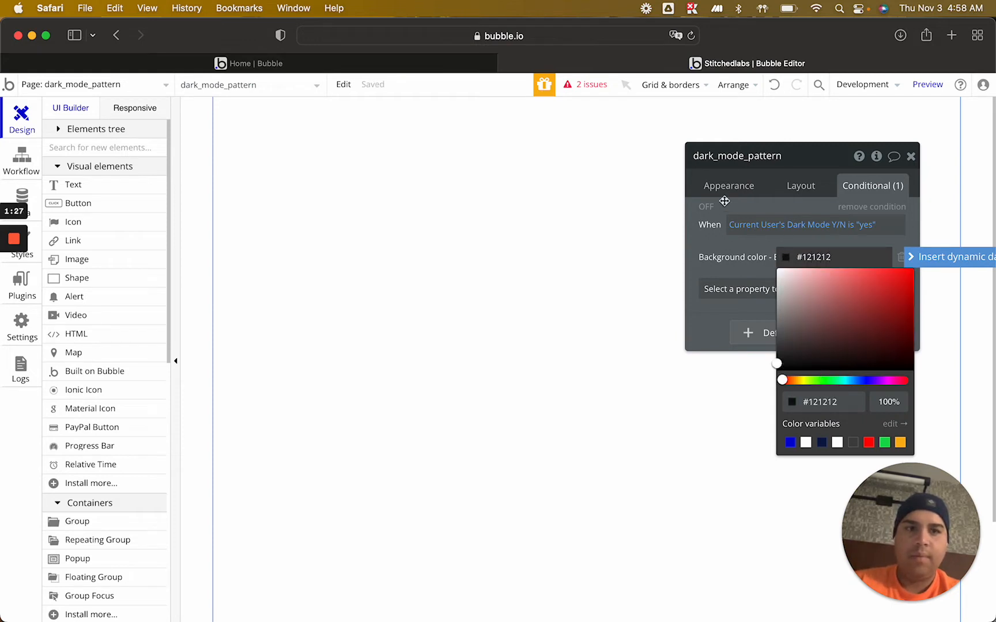
left_click(722, 248)
Preview the page's dark mode condition by switching it on and off, then review its settings and close the property editor
left_click(707, 208)
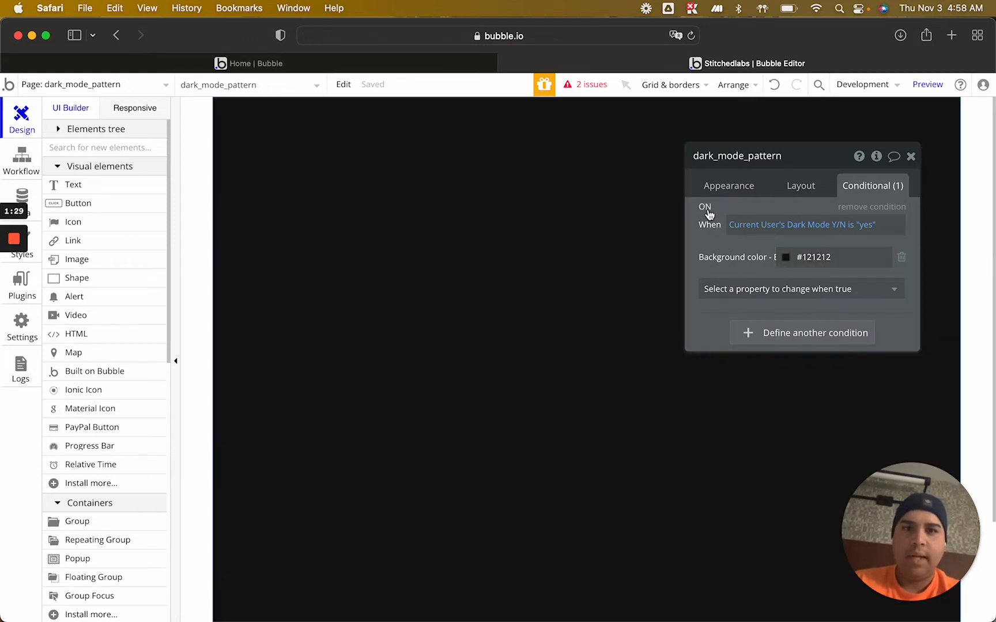
left_click(708, 210)
left_click(708, 209)
left_click(708, 210)
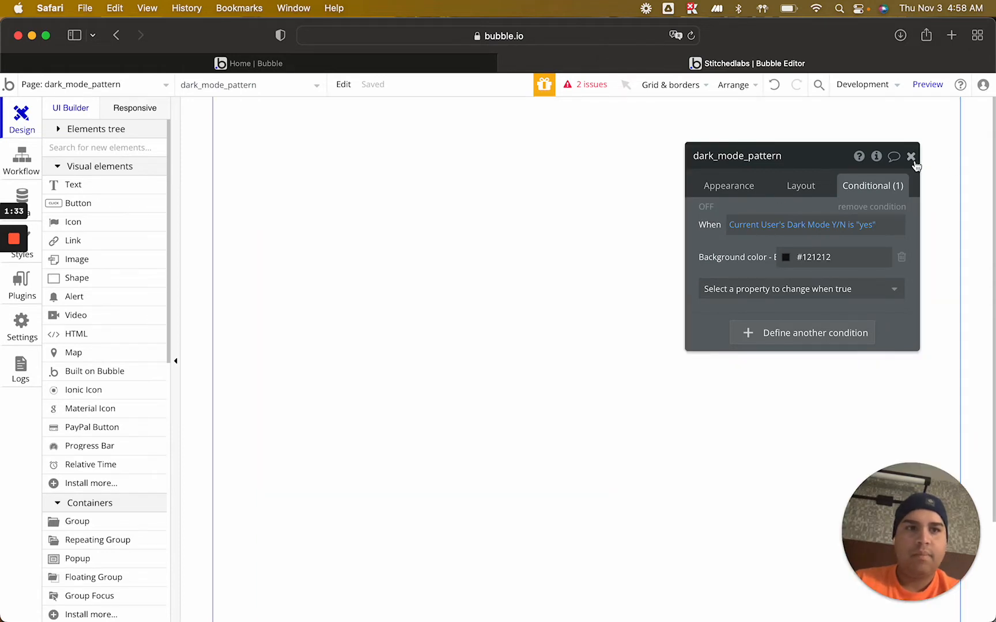
left_click(712, 210)
left_click(711, 210)
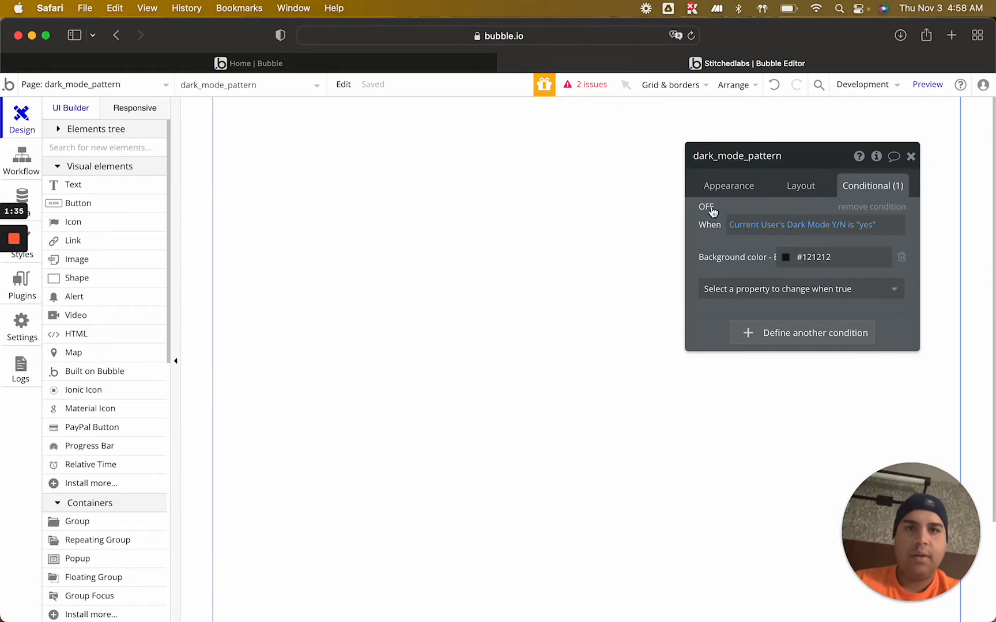
left_click(712, 210)
left_click(711, 209)
left_click(910, 156)
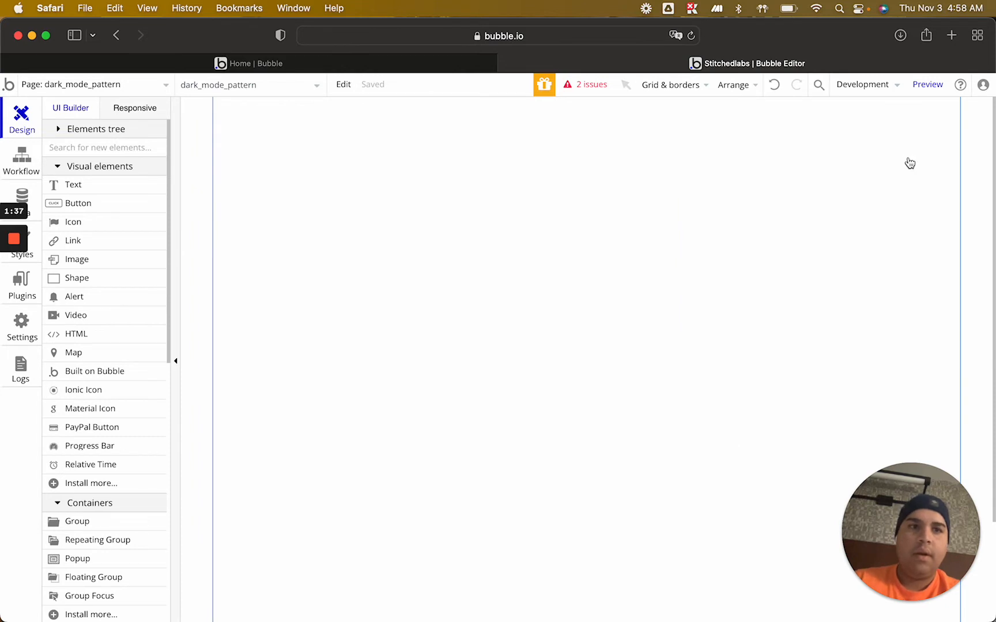
double_click(373, 230)
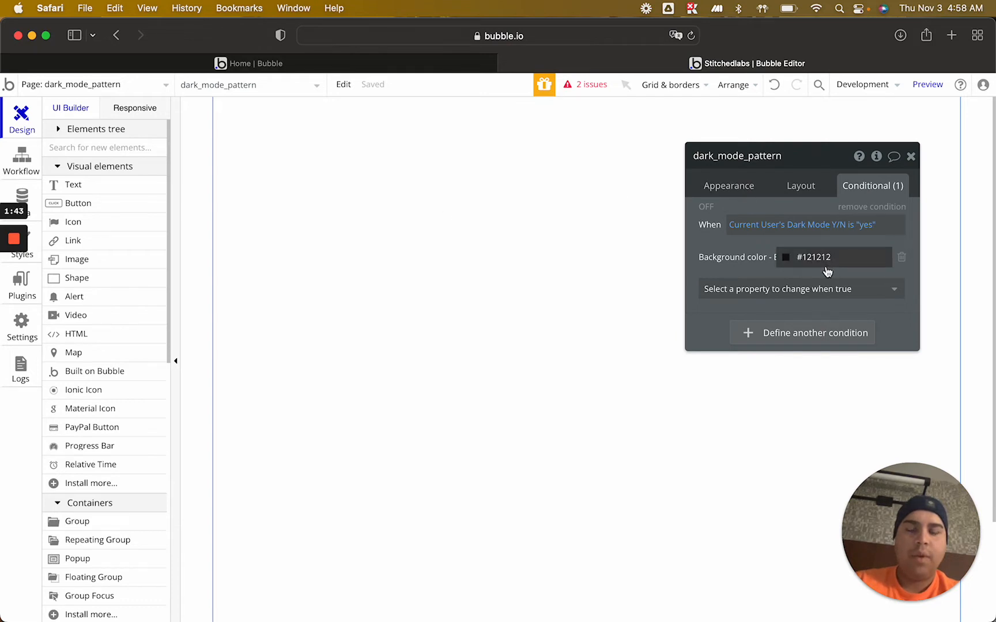
left_click(911, 158)
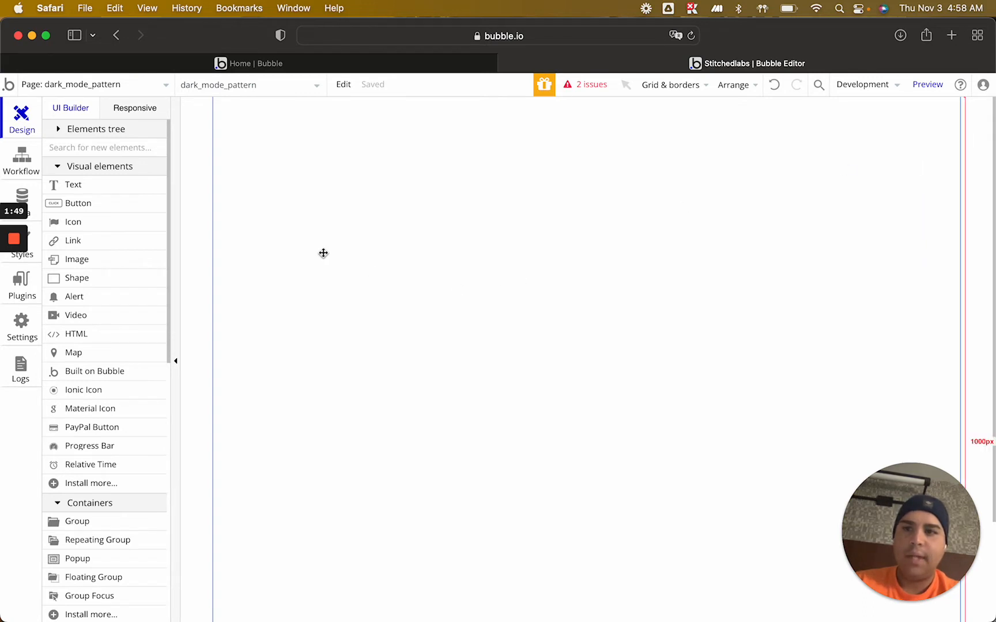
Draw a group about 269 by 358 px on the page and set its container layout to Column
scroll(69, 471, "down", 3)
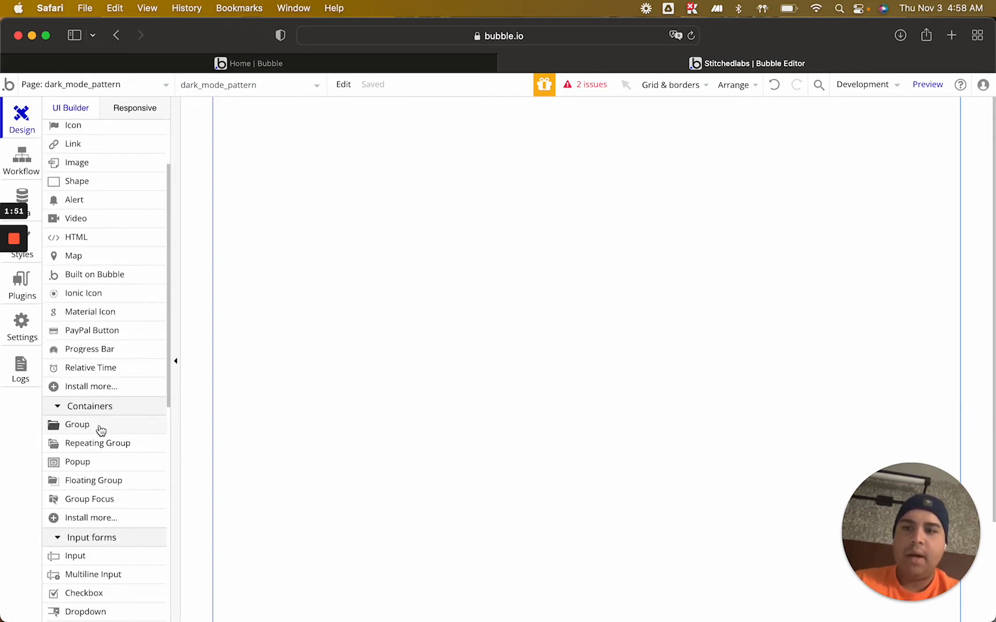
left_click(101, 430)
left_click_drag(290, 164, 478, 415)
left_click(804, 187)
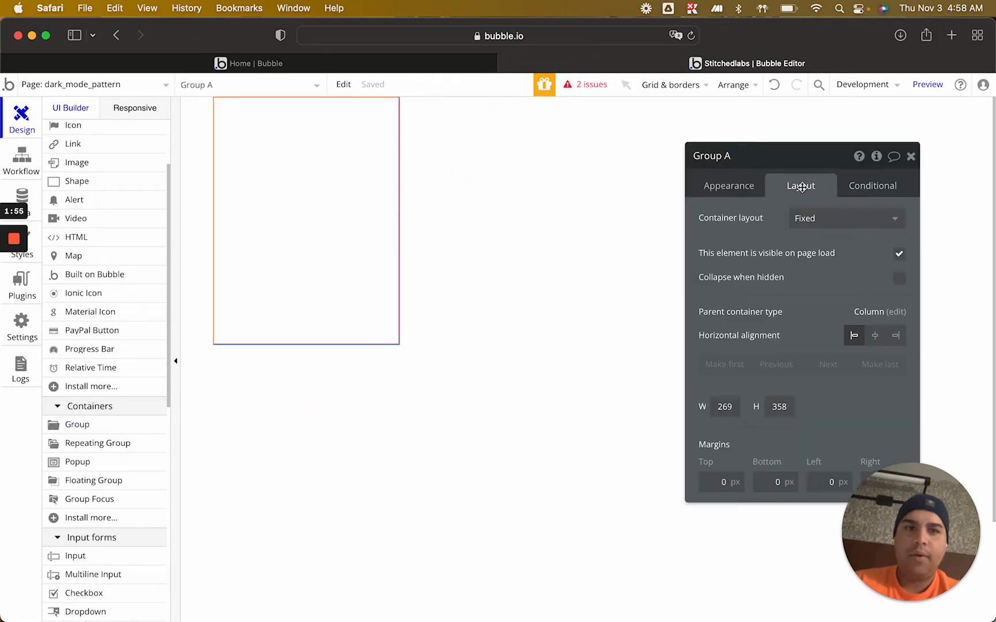
left_click_drag(807, 163, 612, 128)
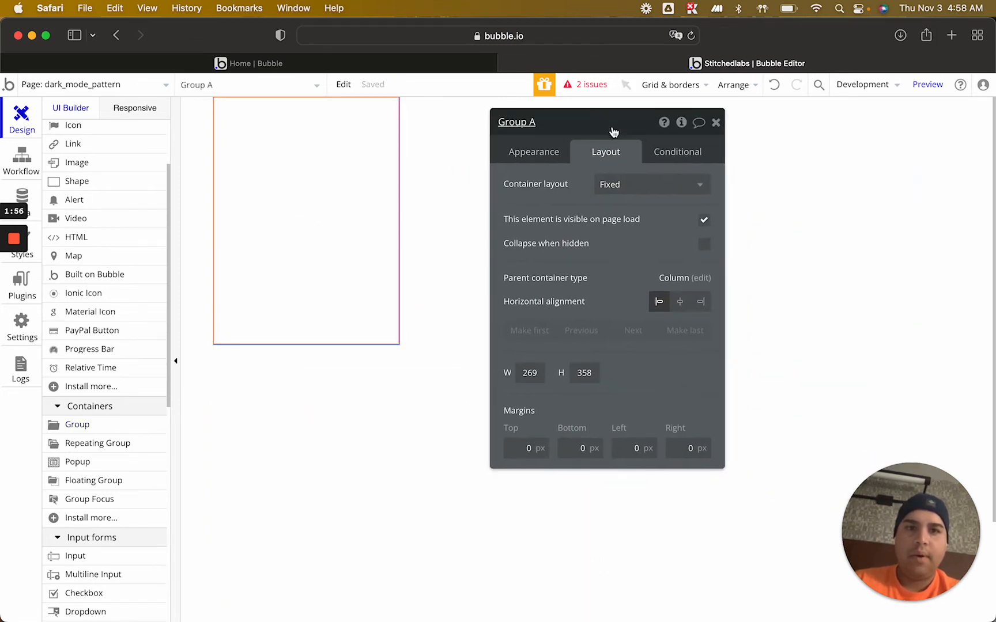
left_click(628, 185)
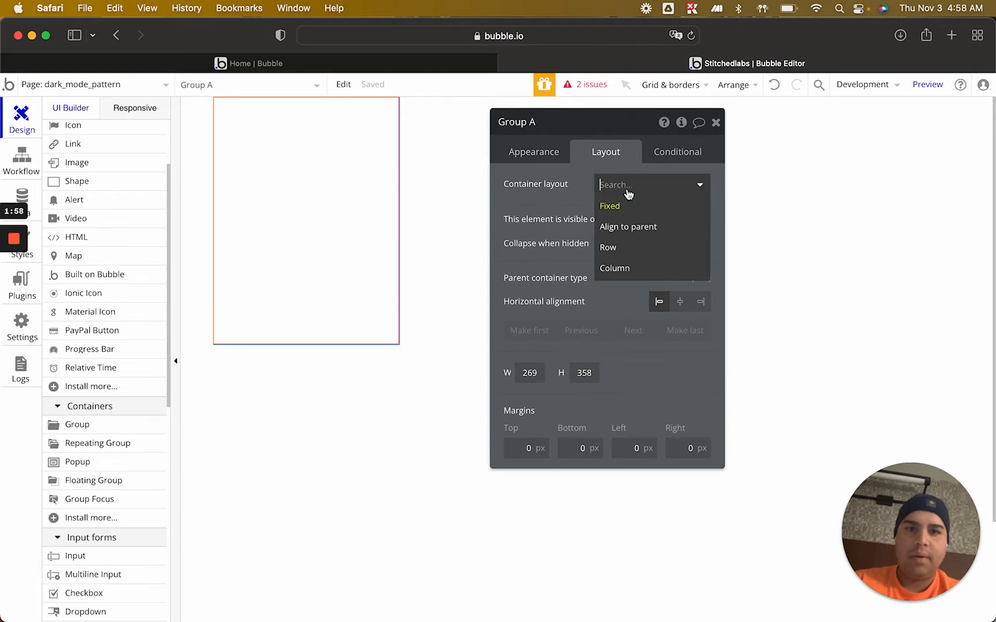
left_click(614, 268)
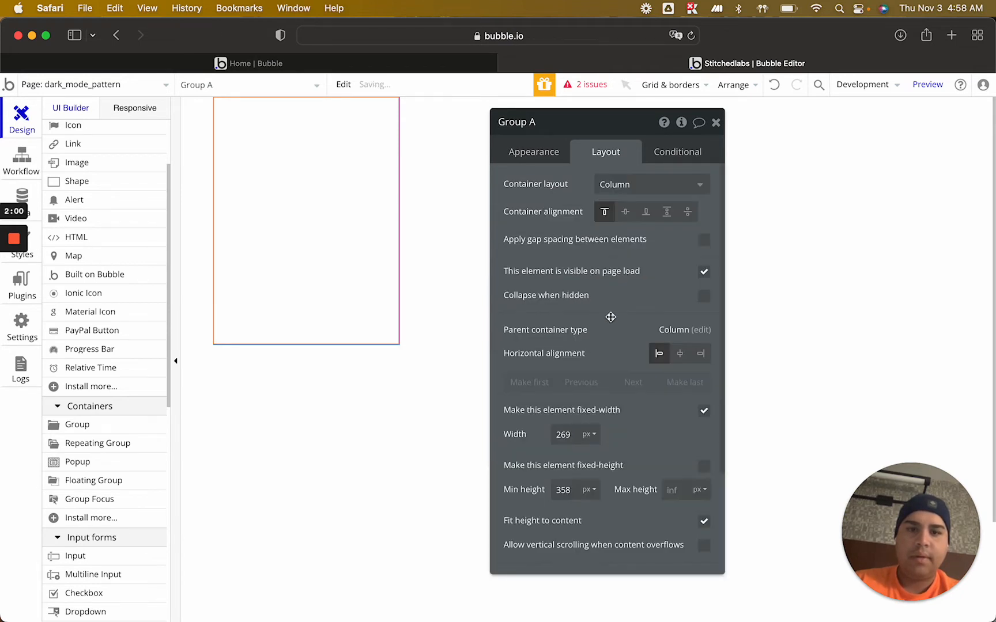
Set the group's padding to 25 px on all four sides
scroll(599, 389, "down", 5)
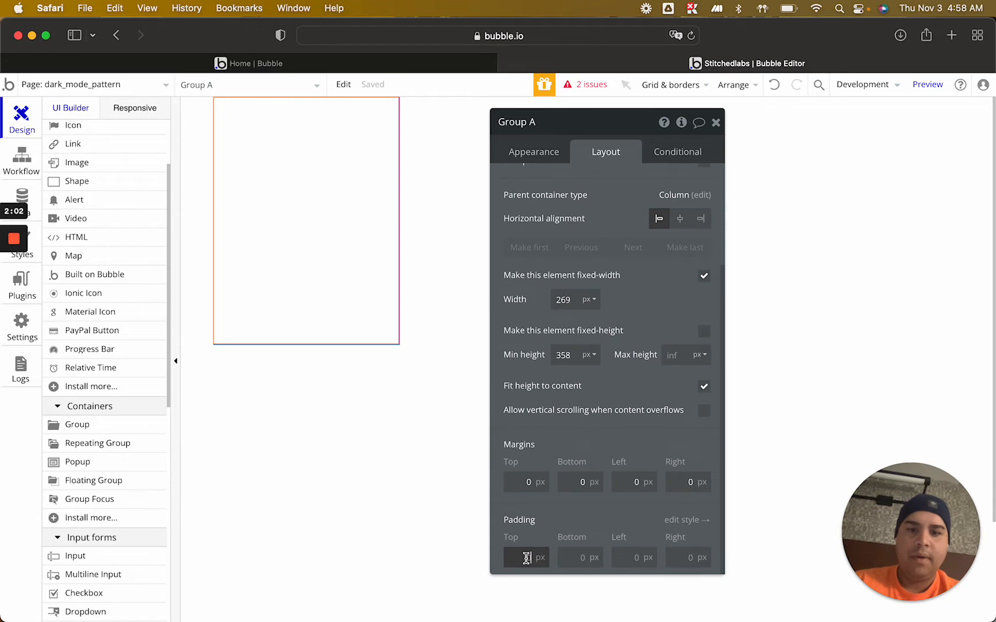
key("Tab")
type("2")
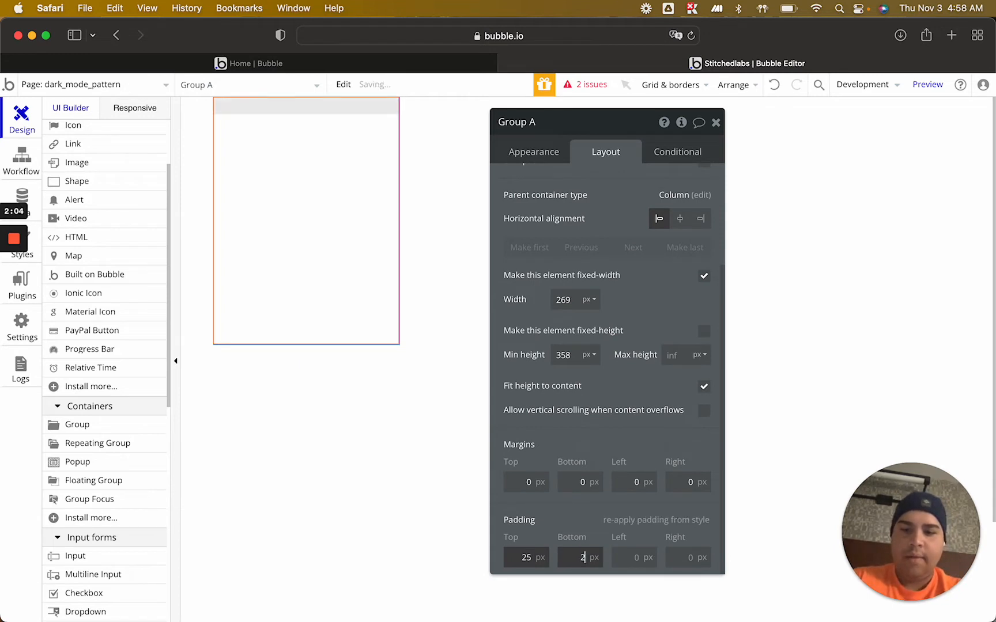
key("Tab")
type("25")
key("Tab")
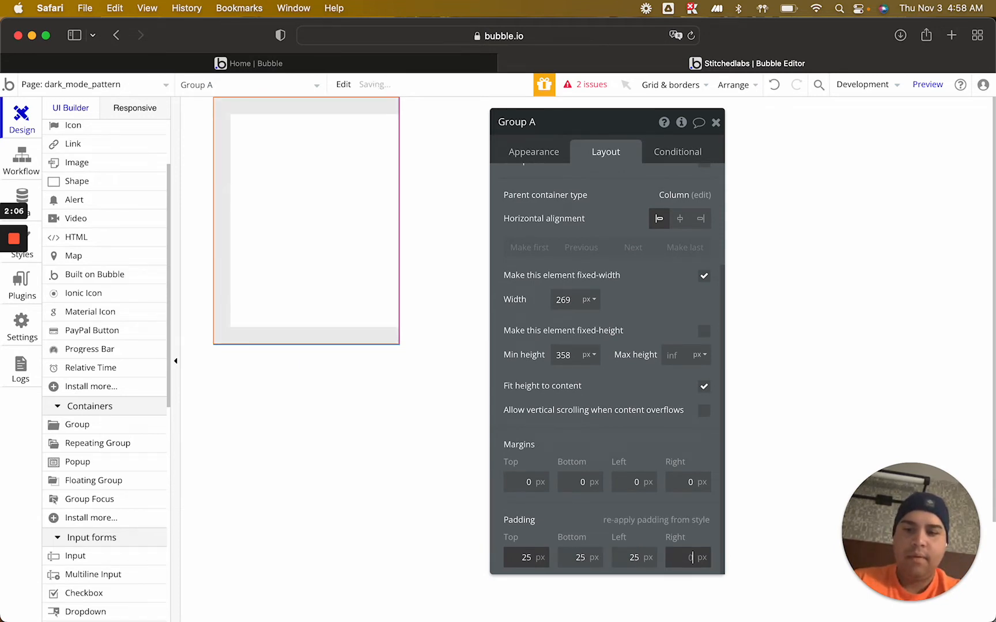
type("25")
key("Tab")
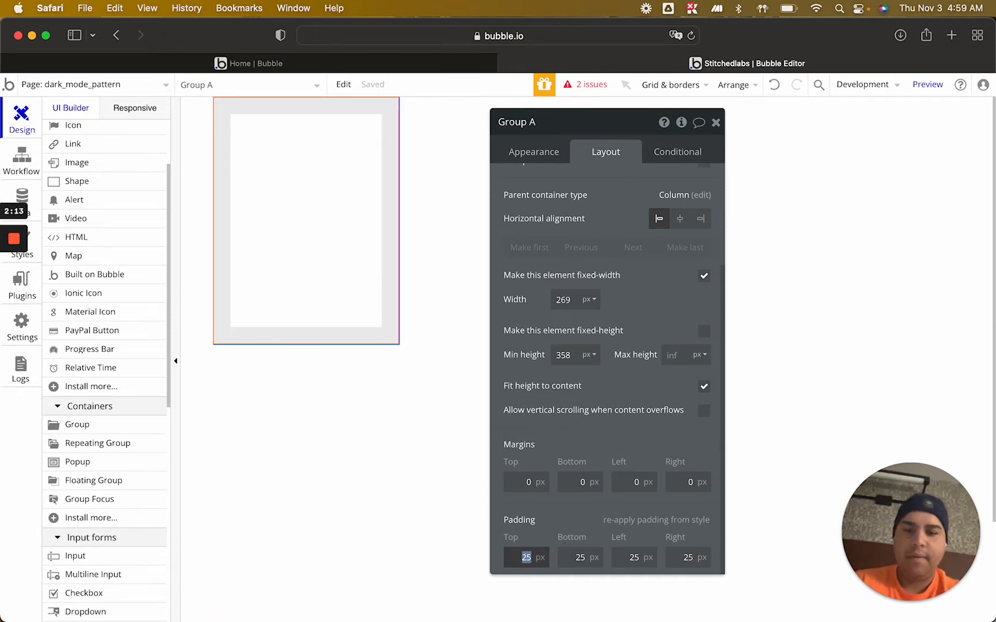
Reset the group's padding to 0 px on all four sides
type("0")
key("Tab")
type("0")
key("Tab")
type("0")
key("Tab")
type("0")
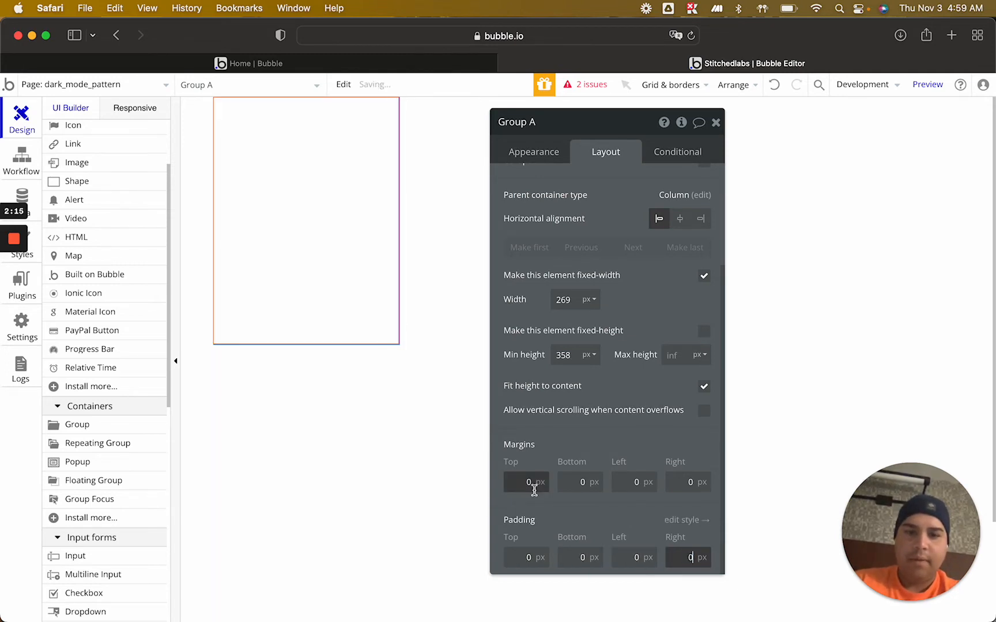
Set the group's margins to 25 px on all four sides
left_click_drag(534, 485, 523, 485)
type("25")
key("Tab")
type("25")
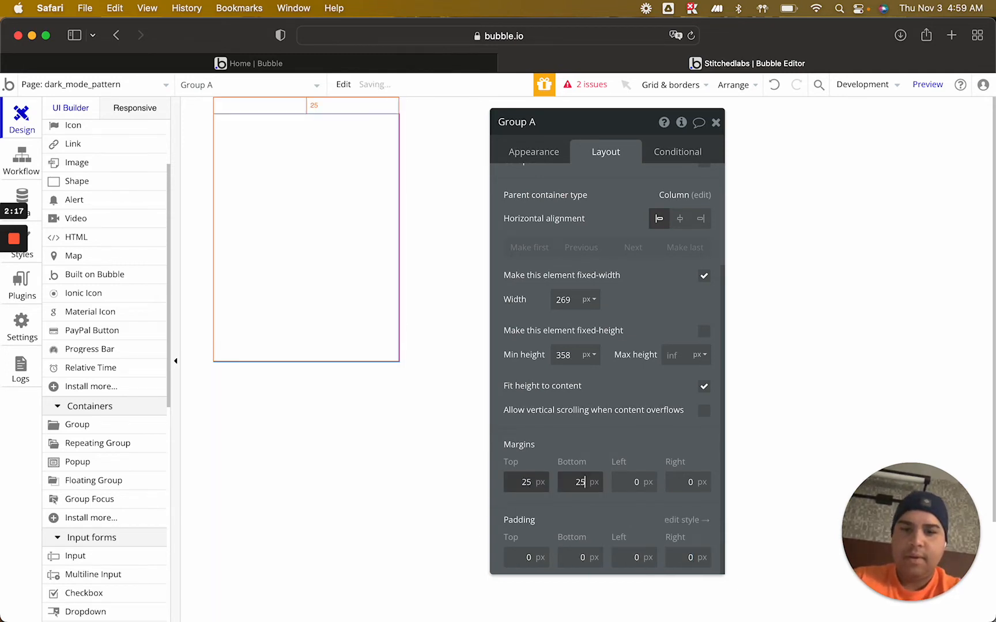
key("Tab")
type("25")
key("Tab")
type("25")
key("Tab")
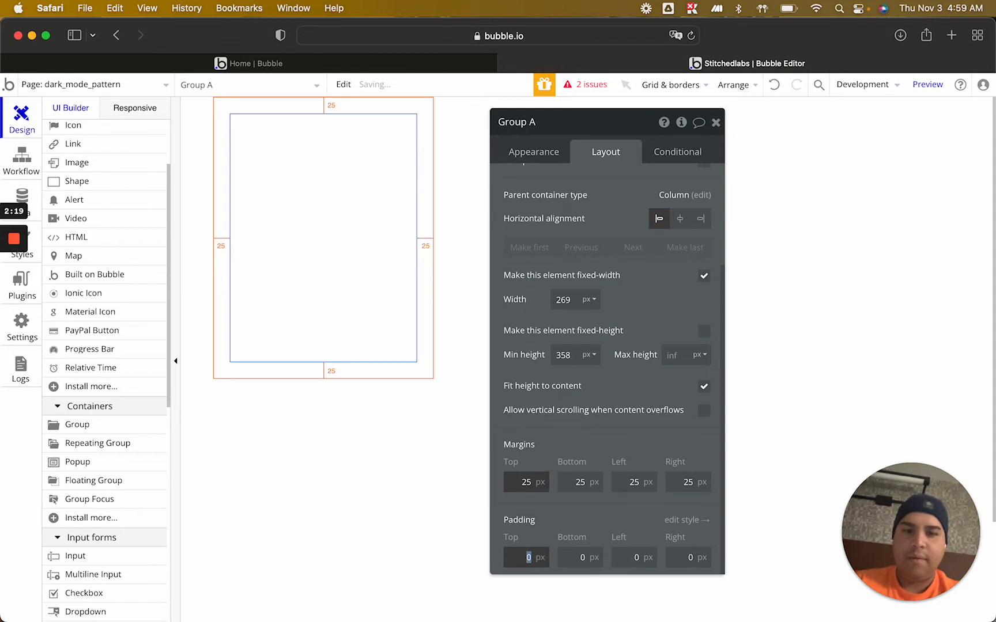
left_click(660, 274)
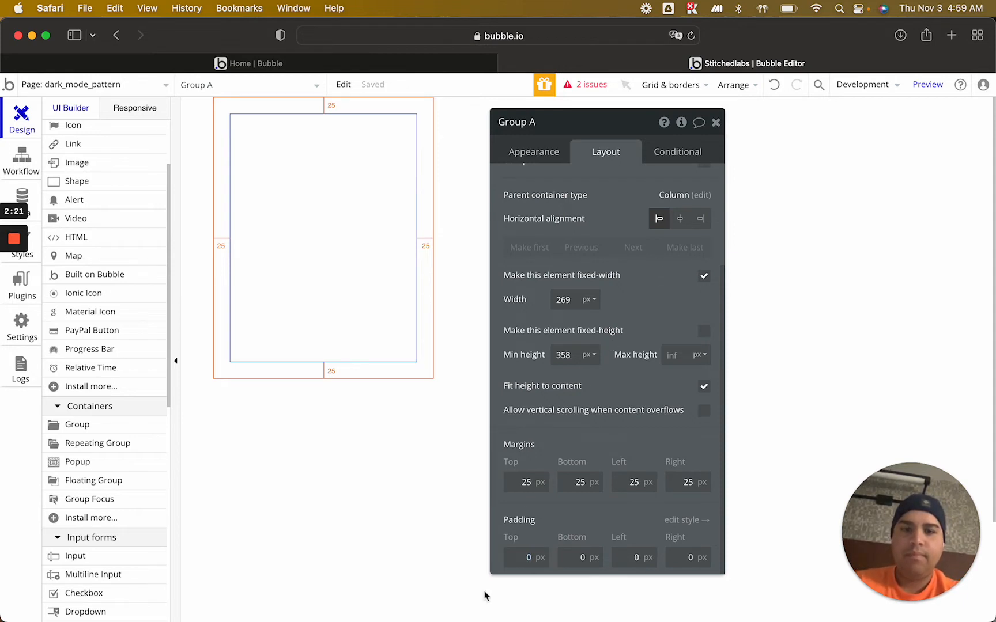
Set the group's padding to 10 px on all four sides and close its property editor
type("1")
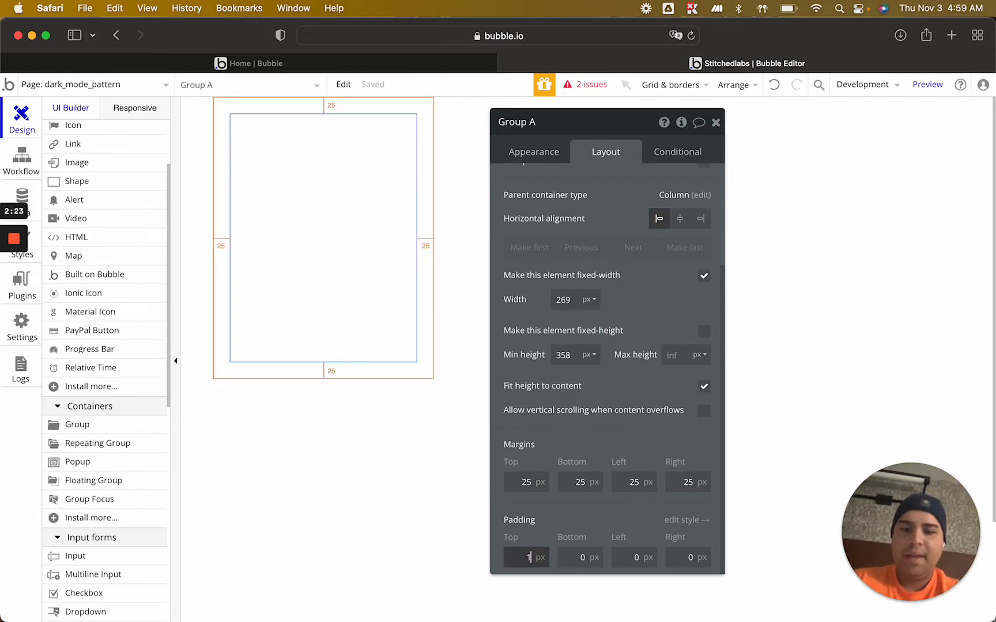
type("0")
key("Tab")
type("10")
key("Tab")
type("10")
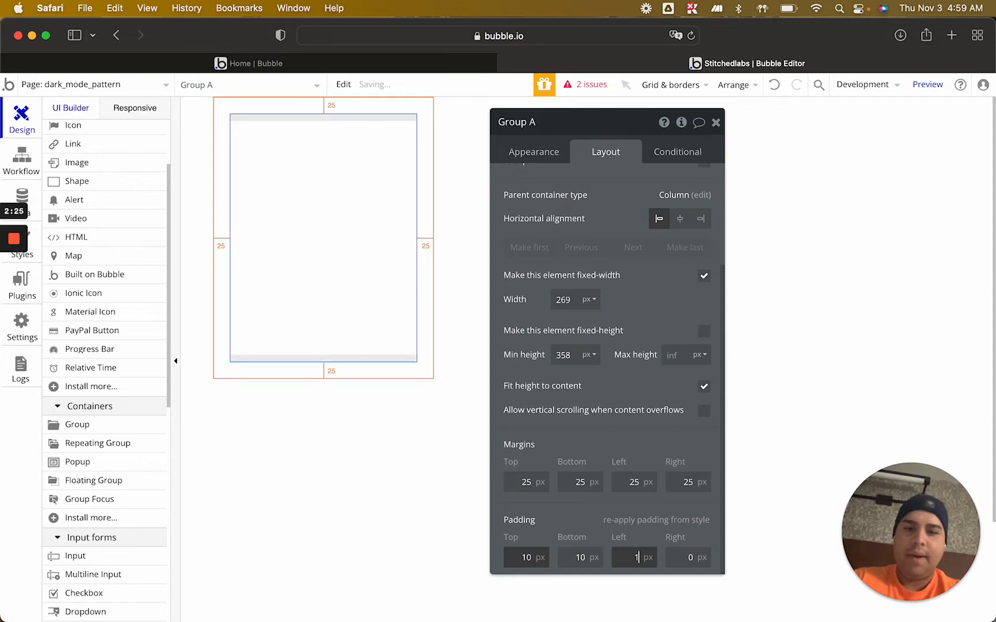
key("Tab")
type("10")
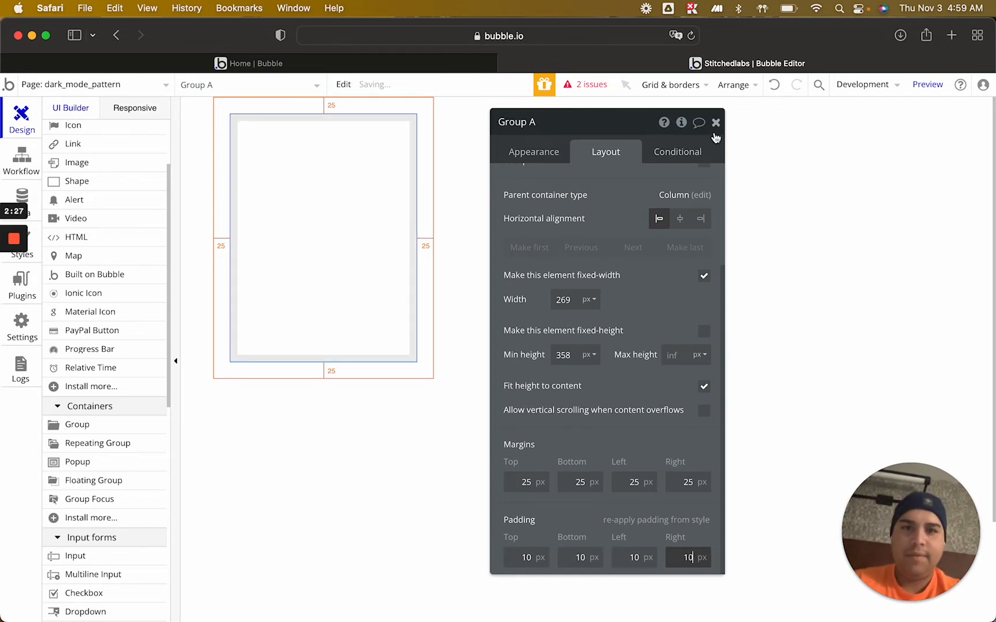
left_click(716, 123)
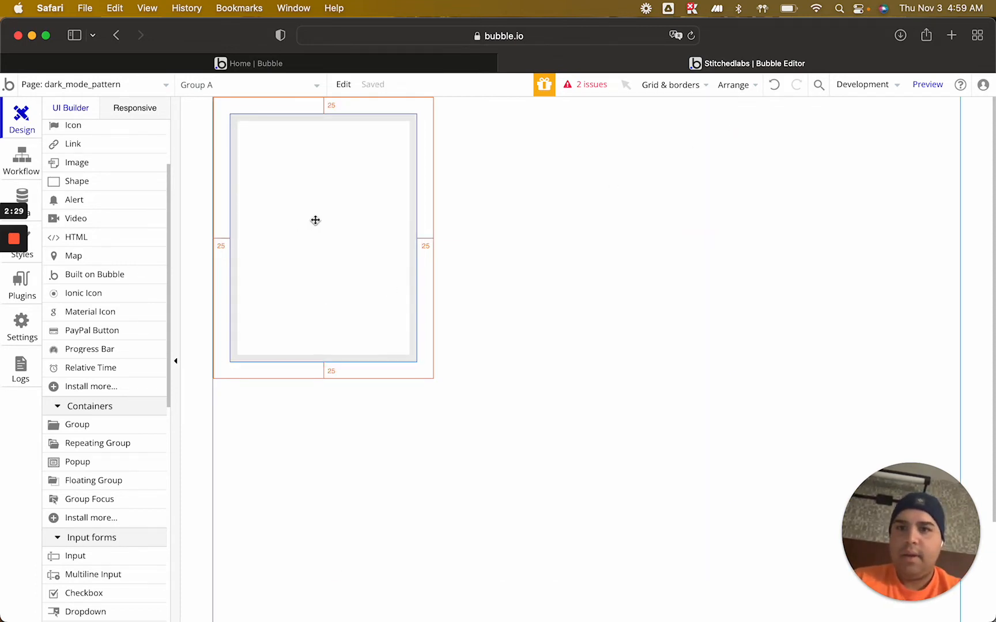
Add a condition to the group that applies when Current User's Dark Mode Y/N is "yes"
double_click(315, 220)
left_click(669, 159)
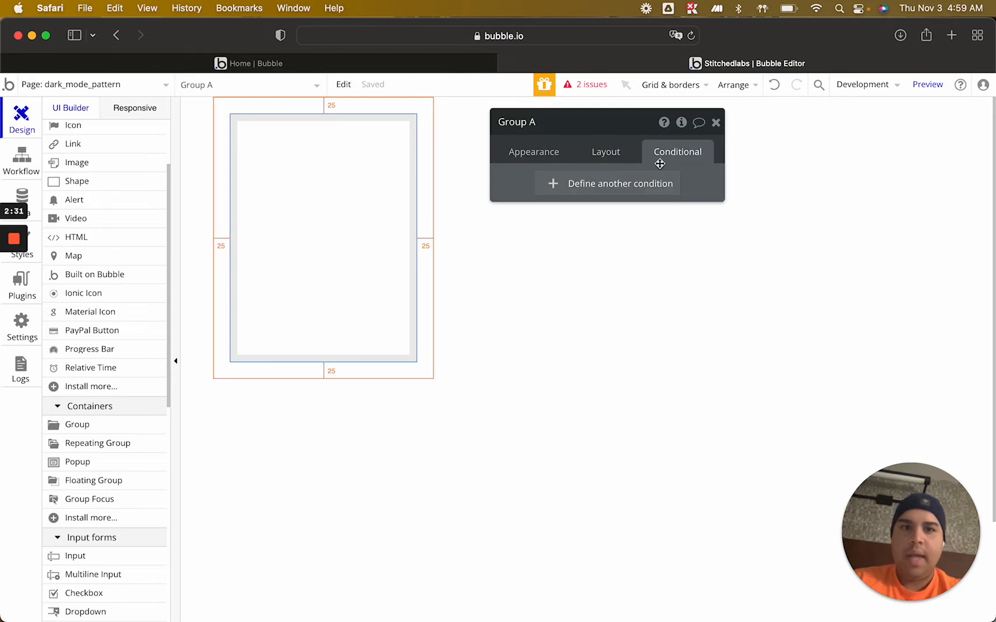
left_click(575, 189)
left_click(536, 192)
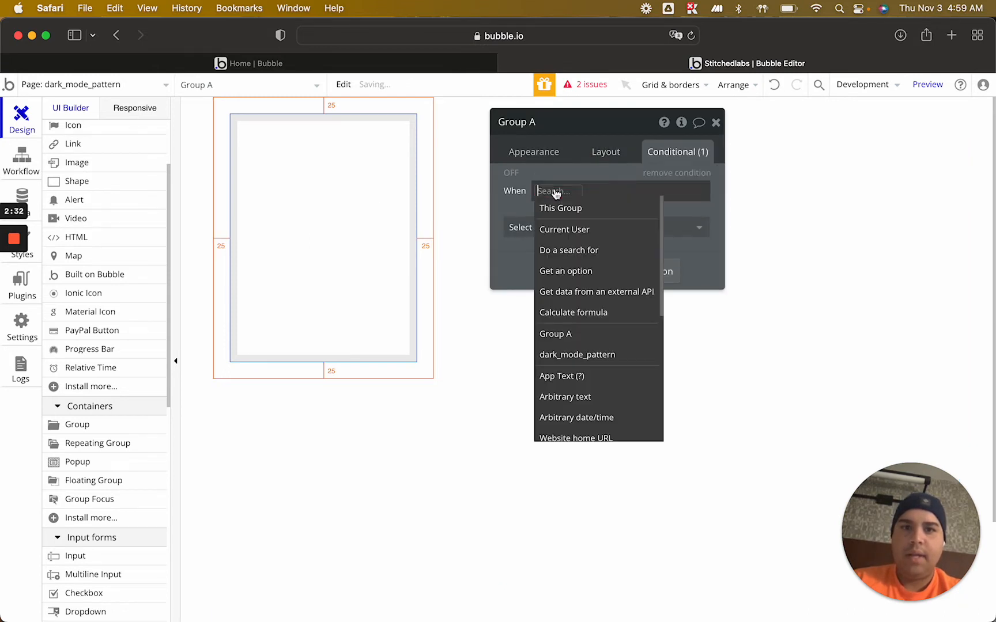
left_click(562, 226)
left_click(634, 250)
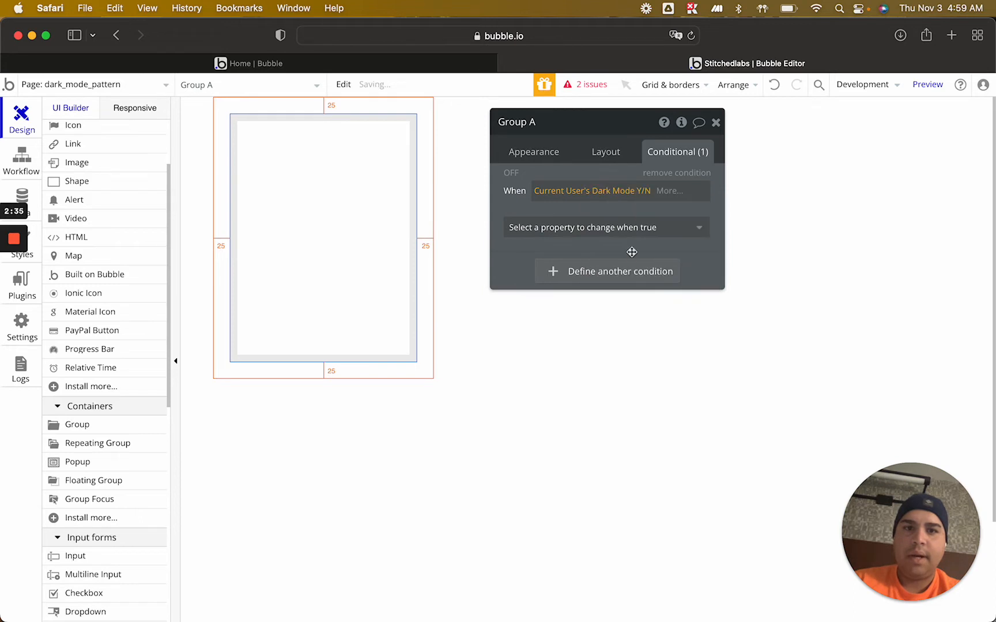
left_click(671, 192)
left_click(670, 230)
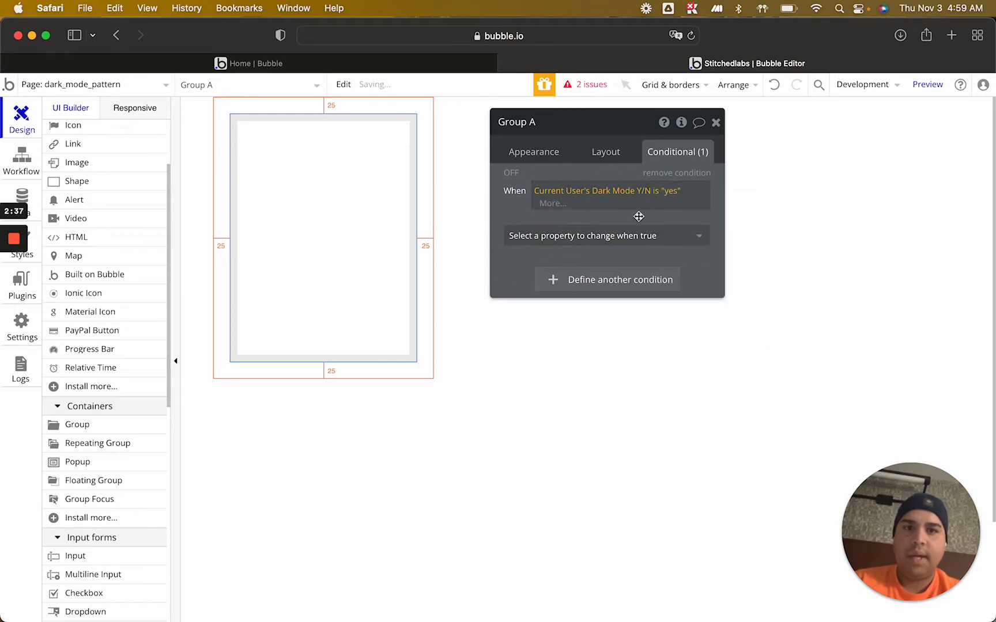
Remove the group's Default Group style, try a Flat color background, and set the background style back to None
left_click(637, 226)
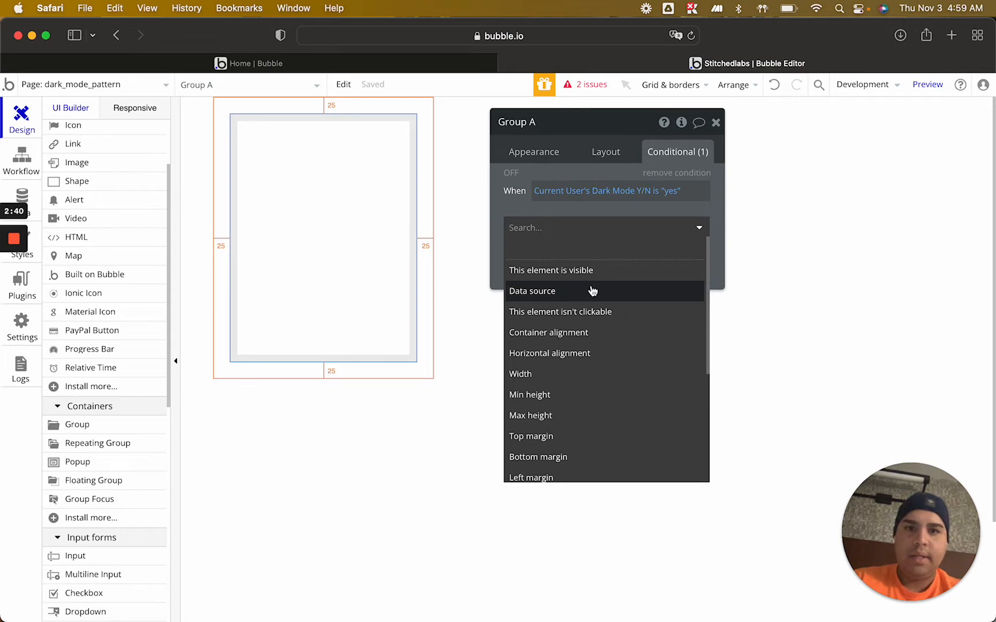
left_click(536, 152)
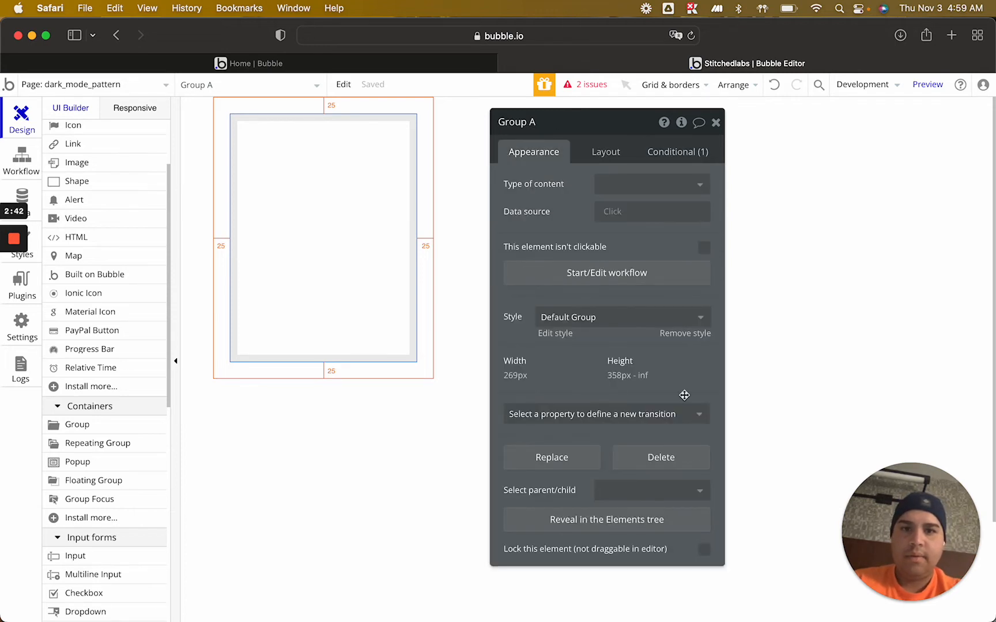
left_click(687, 335)
left_click(663, 358)
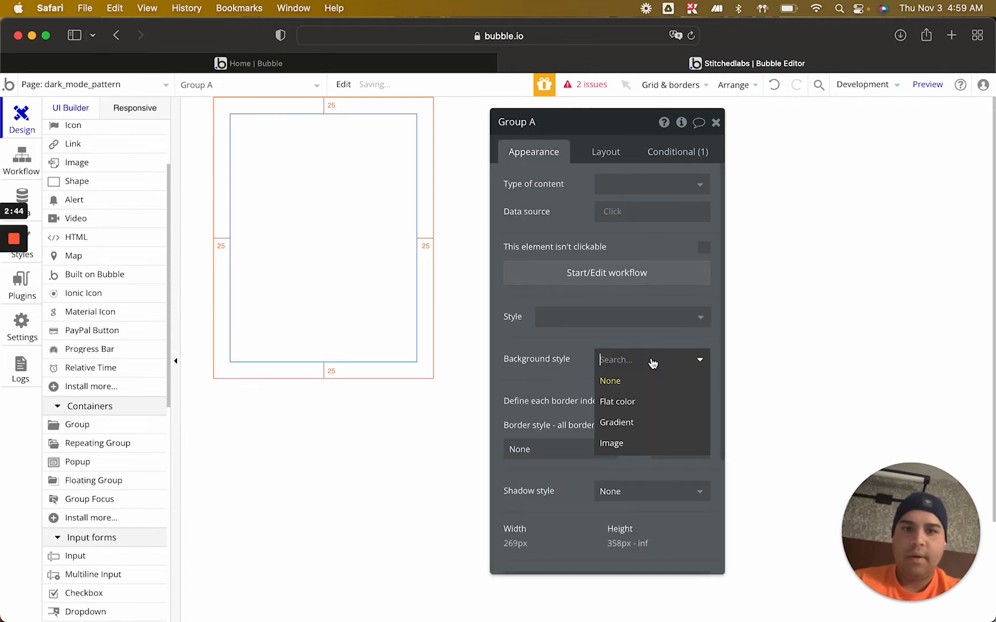
left_click(634, 397)
left_click(635, 359)
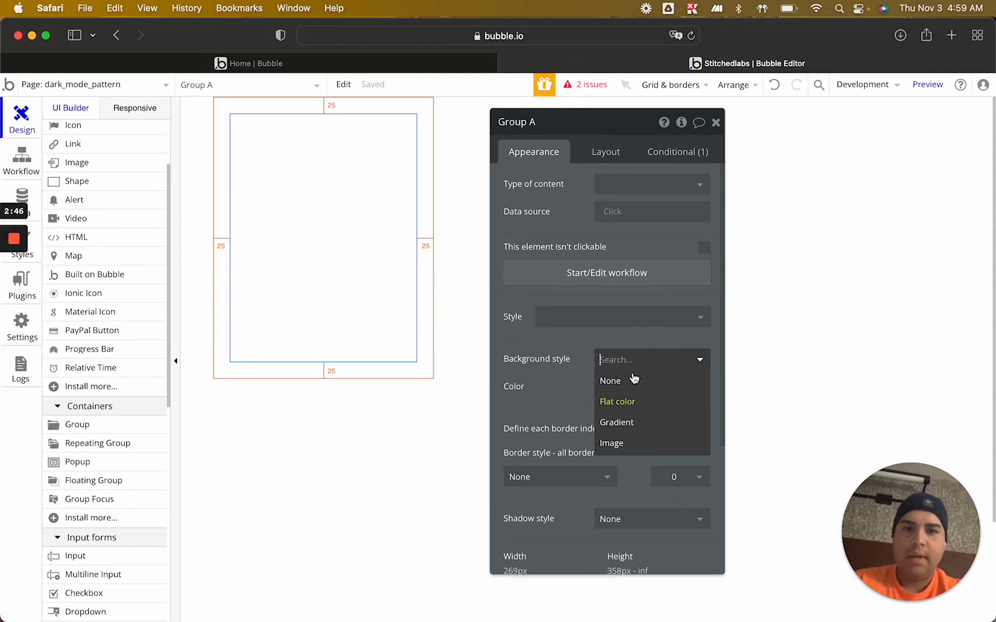
left_click(633, 381)
Make the group's dark mode condition change the background style to Flat color
left_click(675, 152)
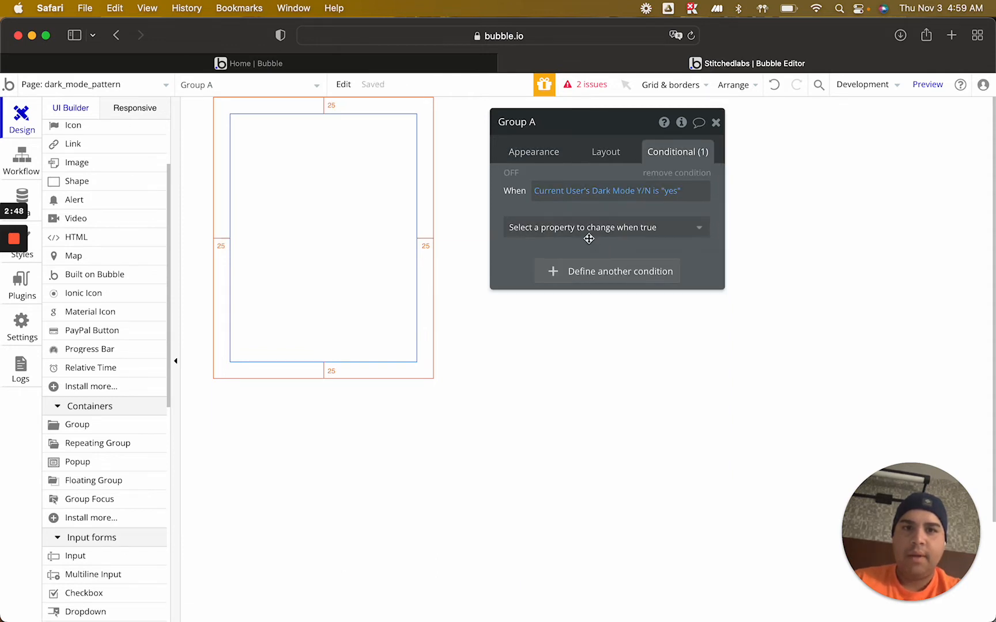
left_click(589, 229)
type("back")
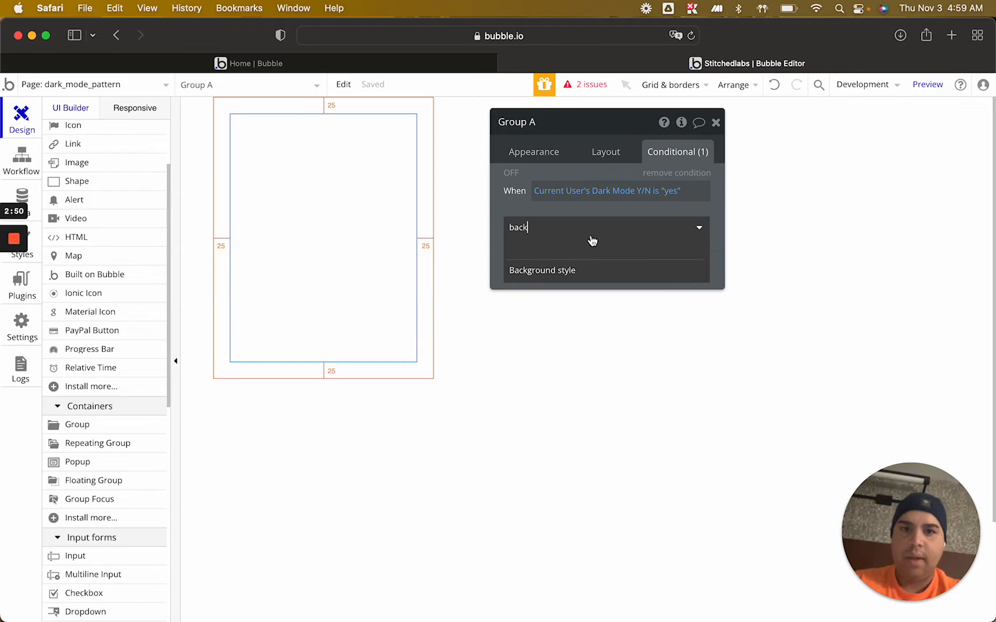
left_click(587, 270)
left_click(610, 231)
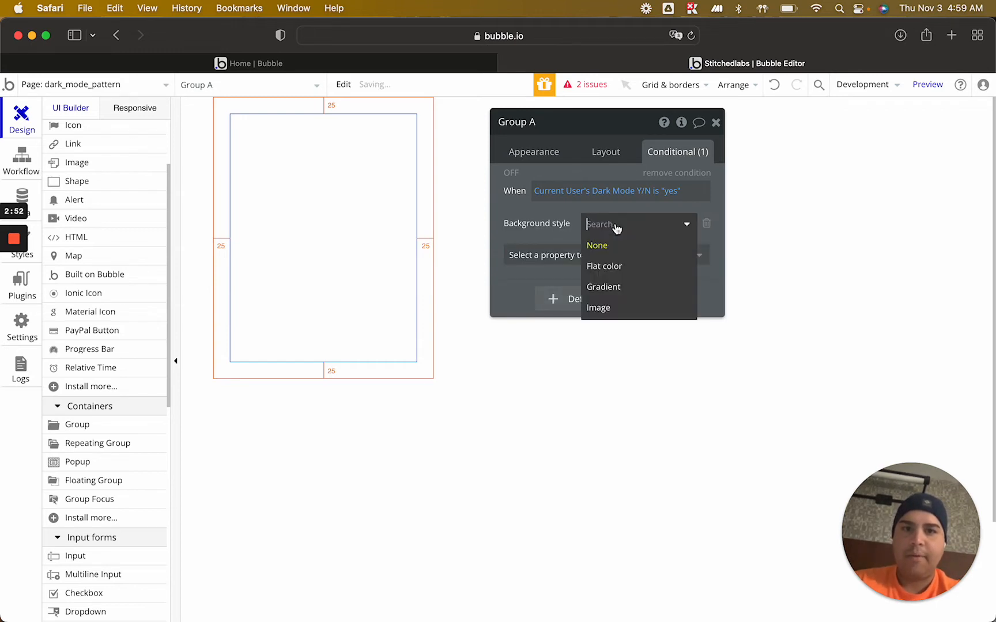
left_click(611, 265)
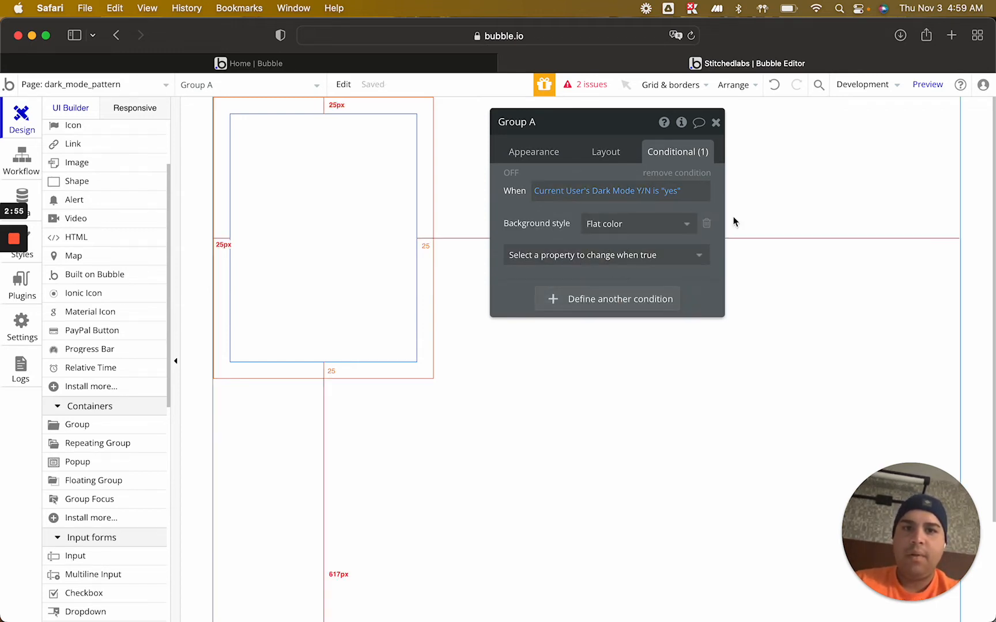
Add a background color of #1E1E1E to the properties changed by the group's dark mode condition
left_click(571, 261)
type("color")
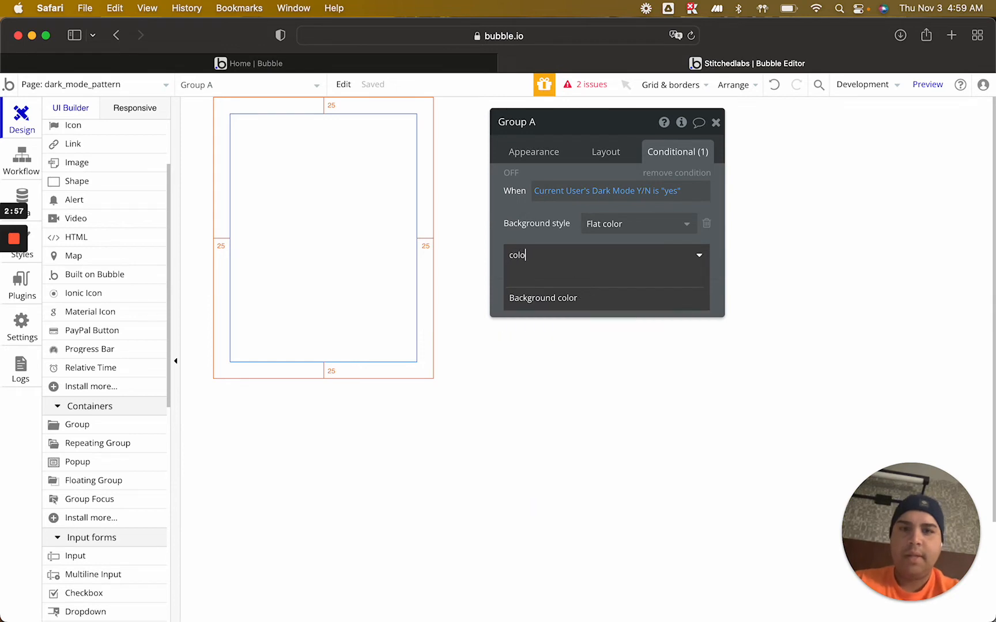
left_click(562, 298)
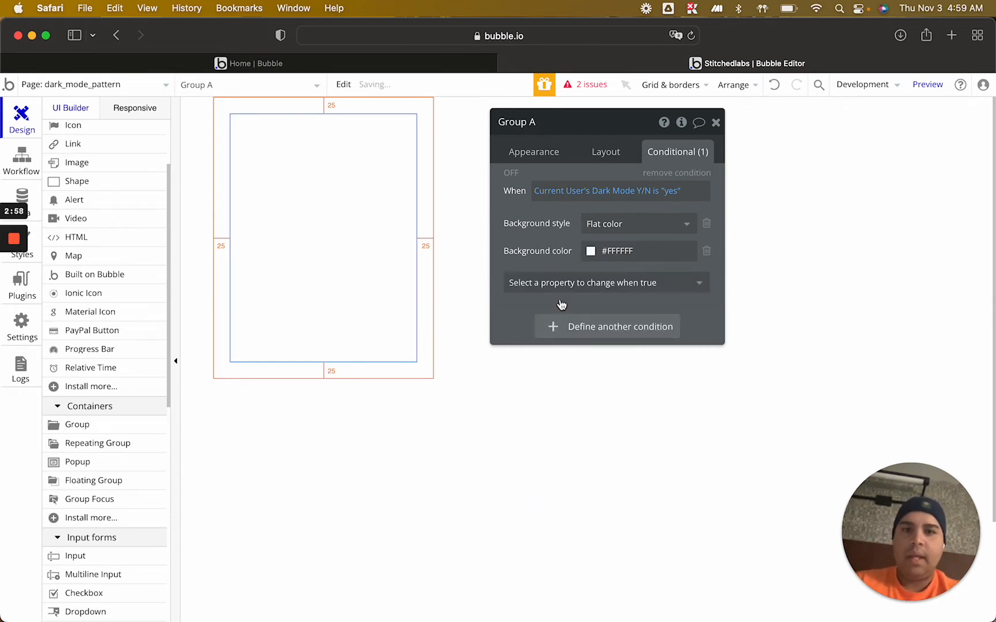
double_click(620, 251)
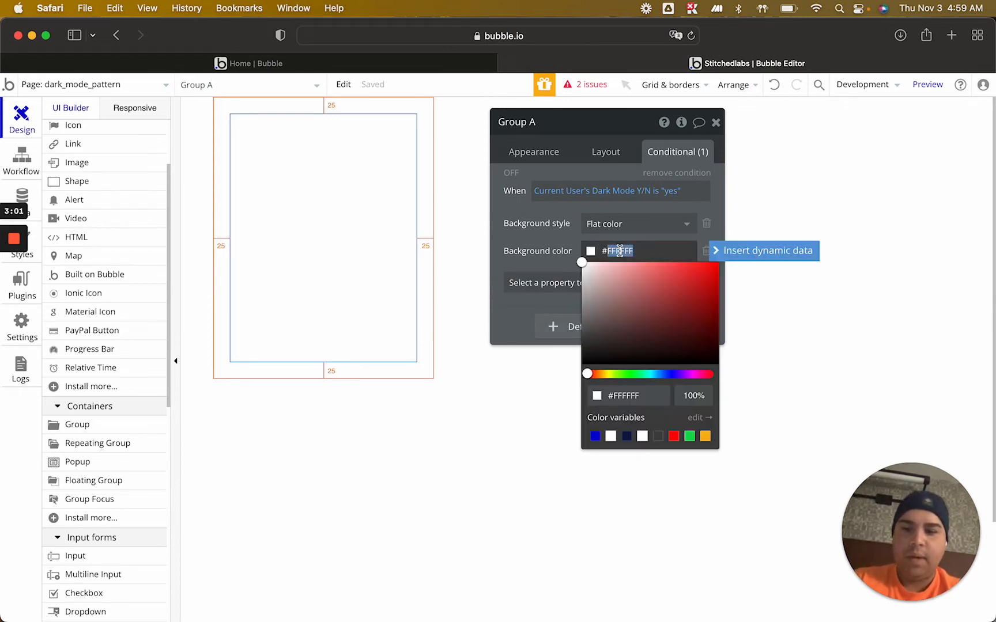
type("1")
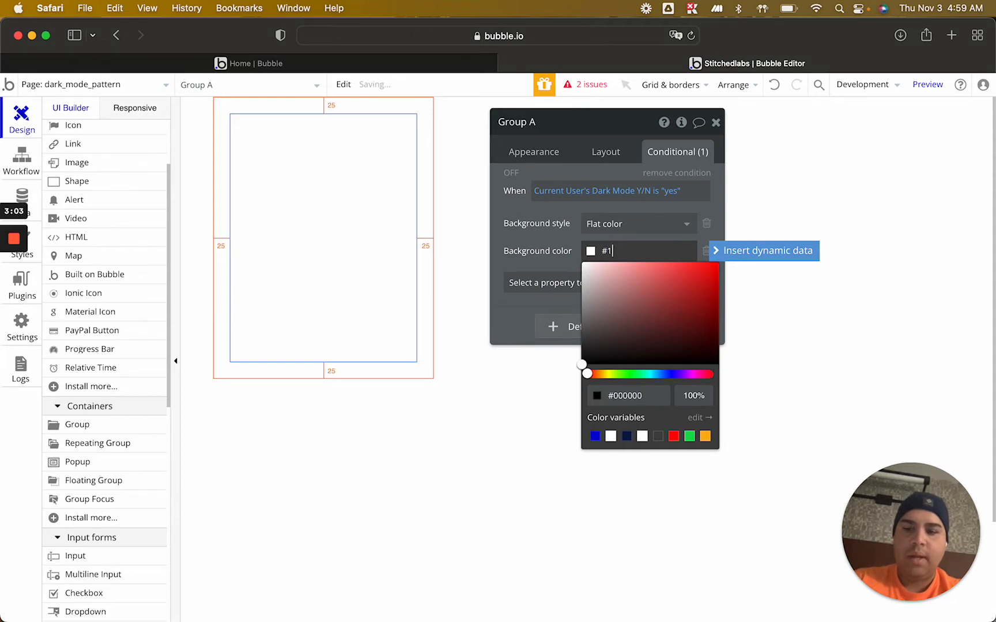
type("E1E1E")
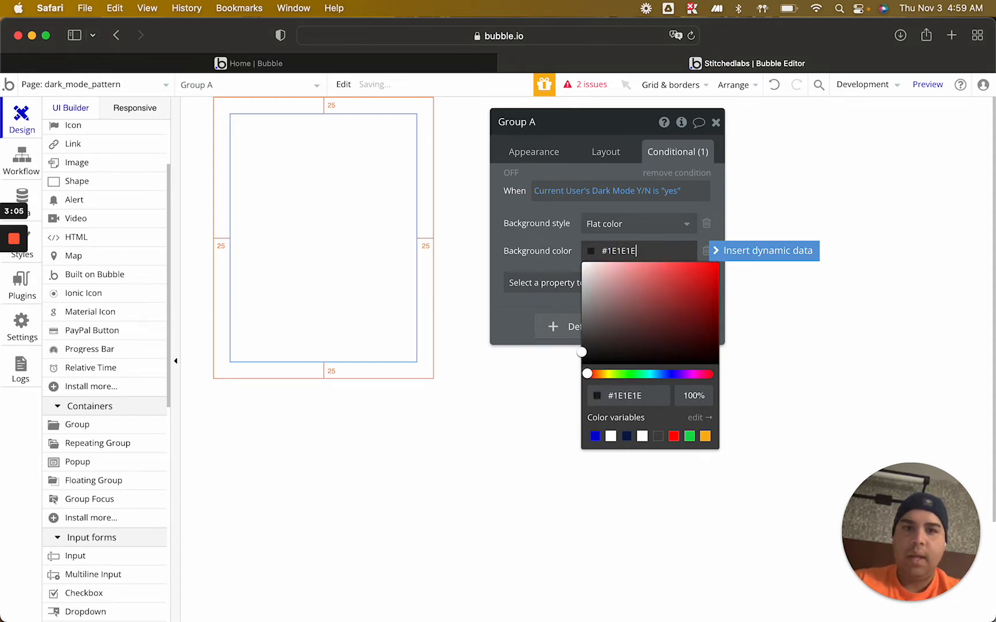
left_click(513, 176)
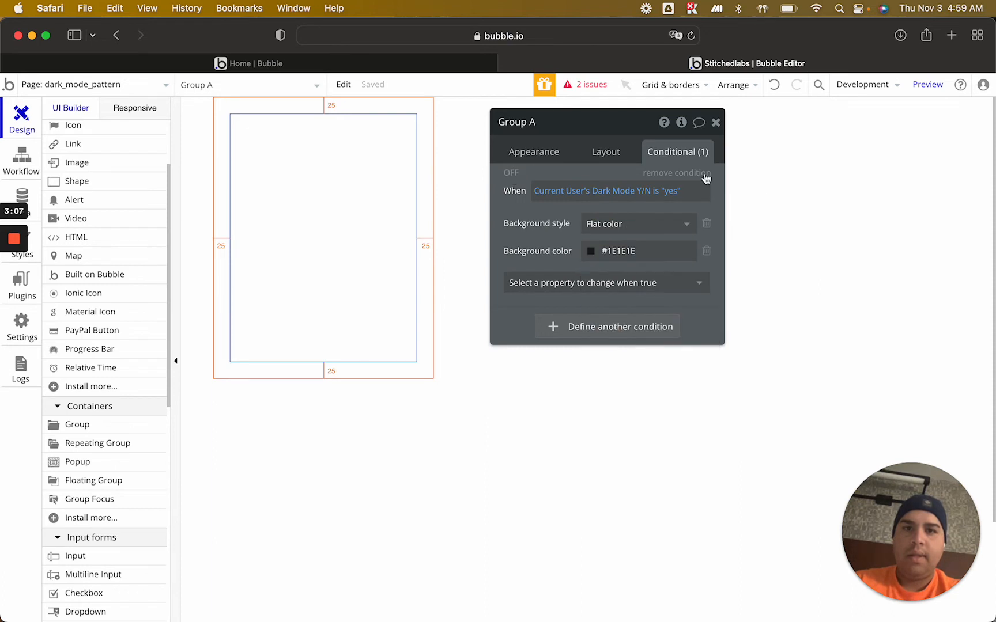
Preview dark mode by switching on the conditions of the group and the page, and review the page's appearance settings
left_click(511, 173)
left_click(802, 225)
left_click(512, 174)
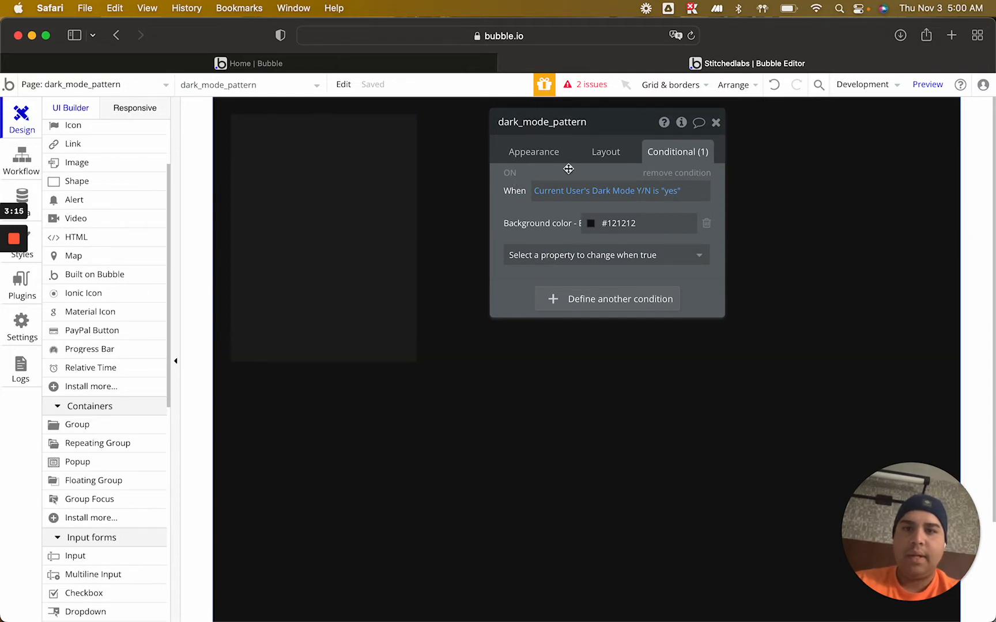
left_click(549, 152)
scroll(665, 387, "down", 3)
scroll(666, 388, "down", 2)
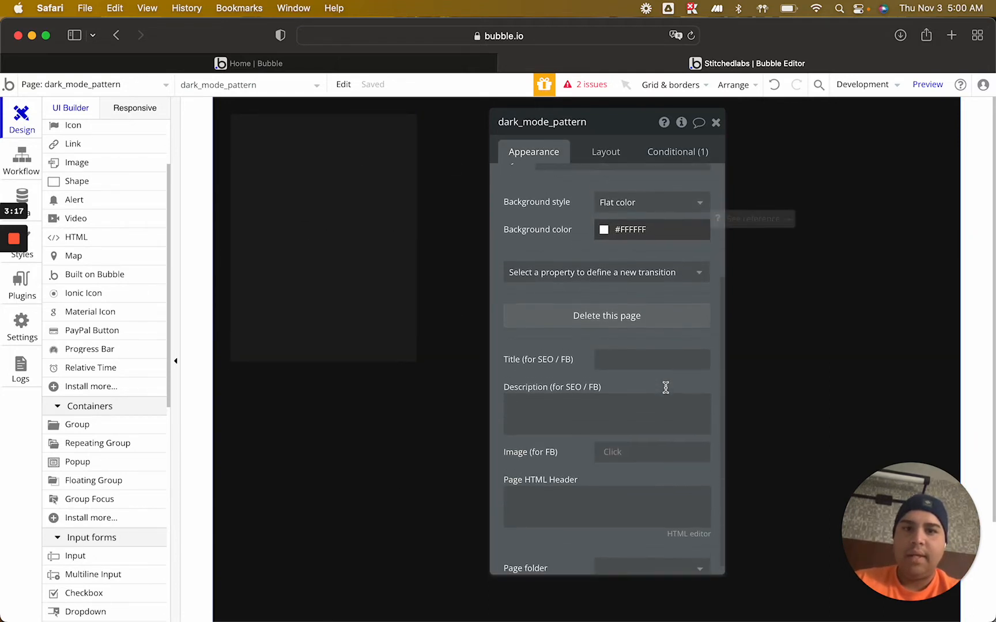
scroll(665, 388, "up", 5)
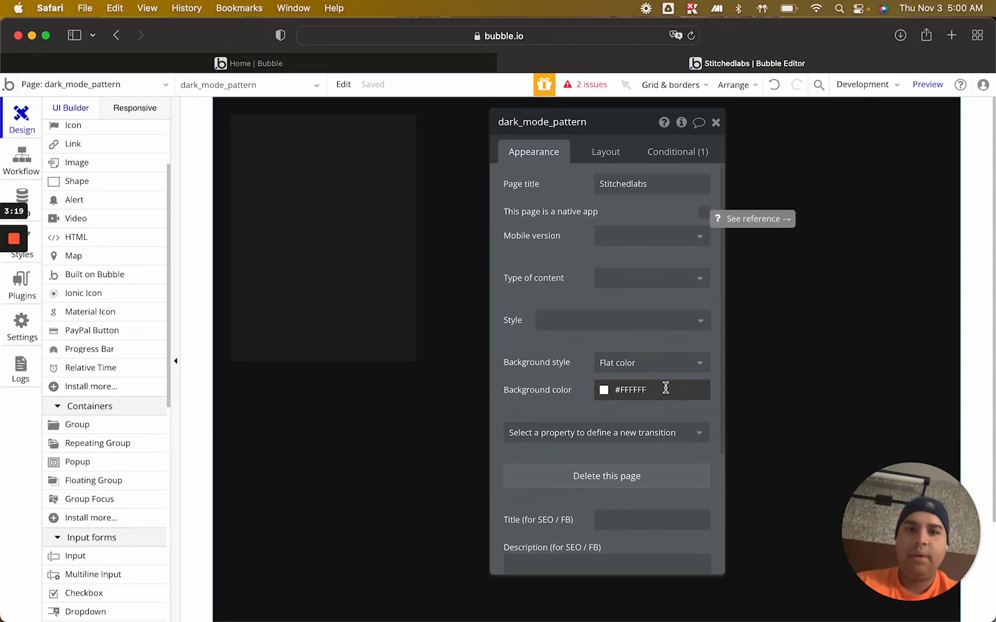
Set the group's border roundness to 10 and close its property editor
left_click(348, 232)
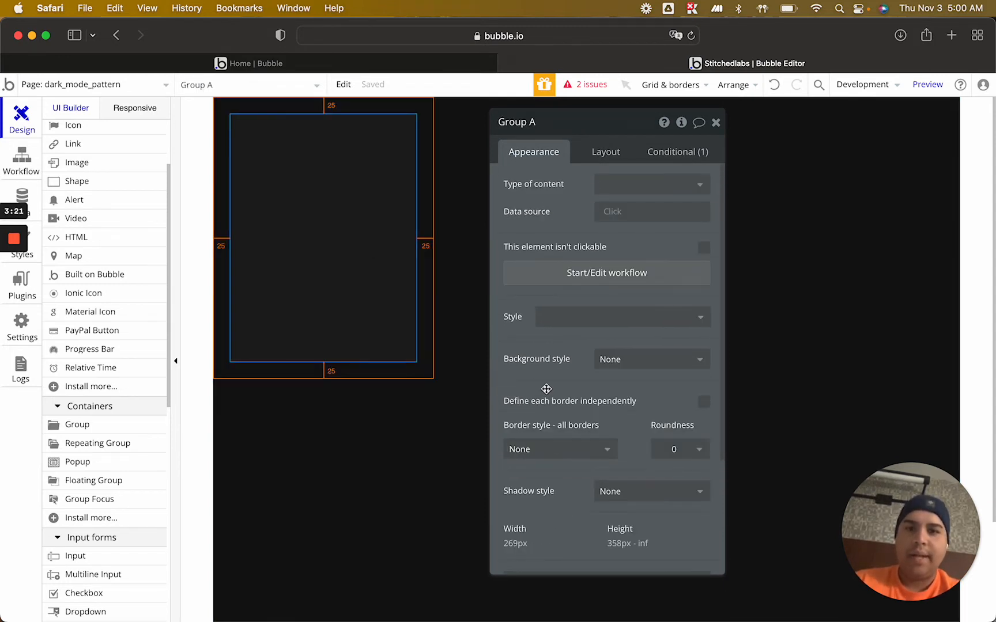
left_click(699, 449)
left_click(668, 554)
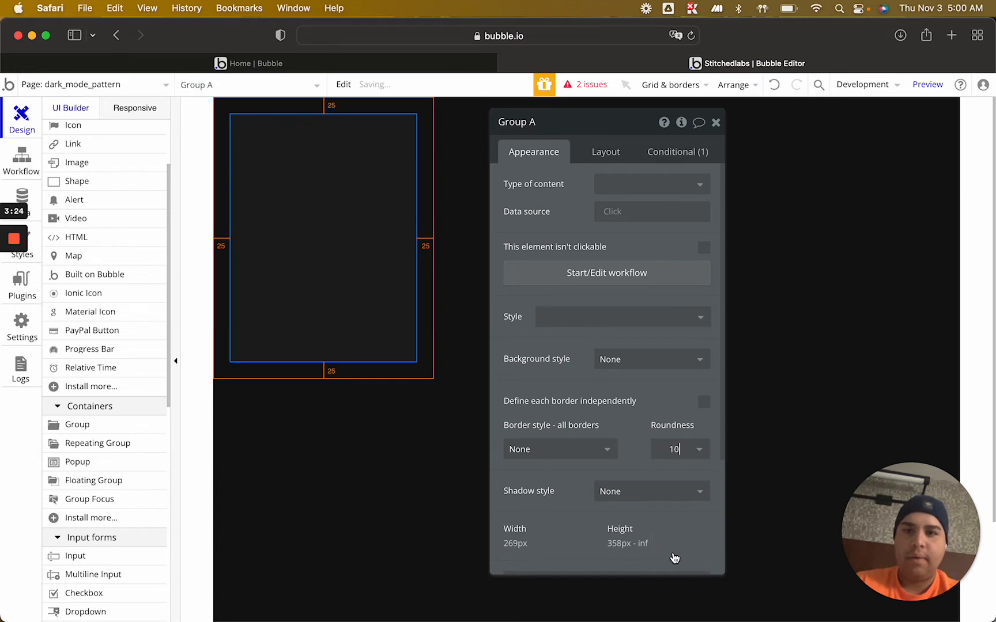
left_click(717, 123)
left_click(693, 310)
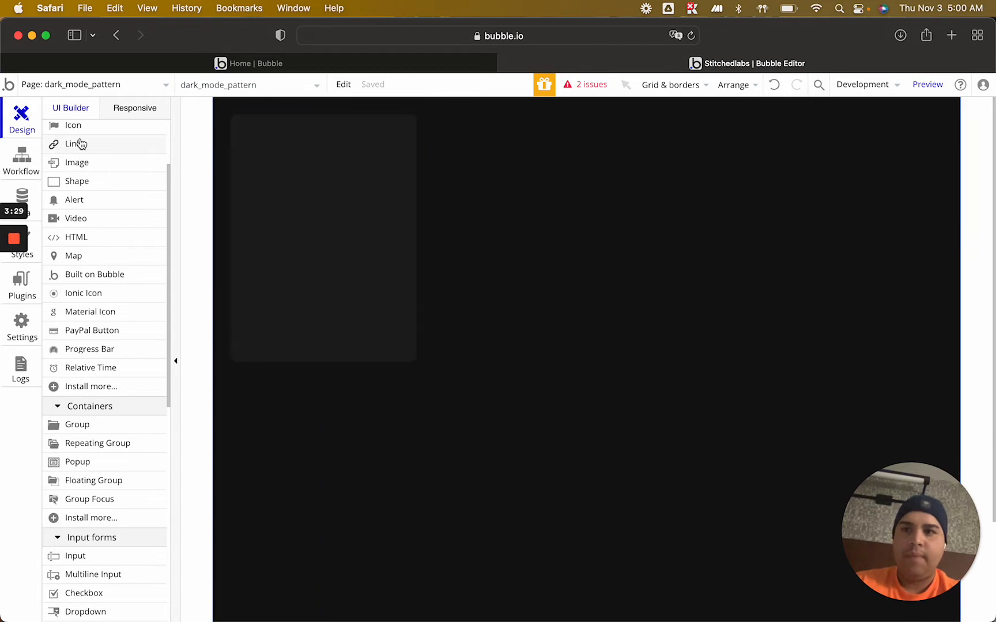
Draw a text element about 218 by 29 px inside the group and set its content to "Hello world"
scroll(81, 185, "up", 3)
left_click(79, 187)
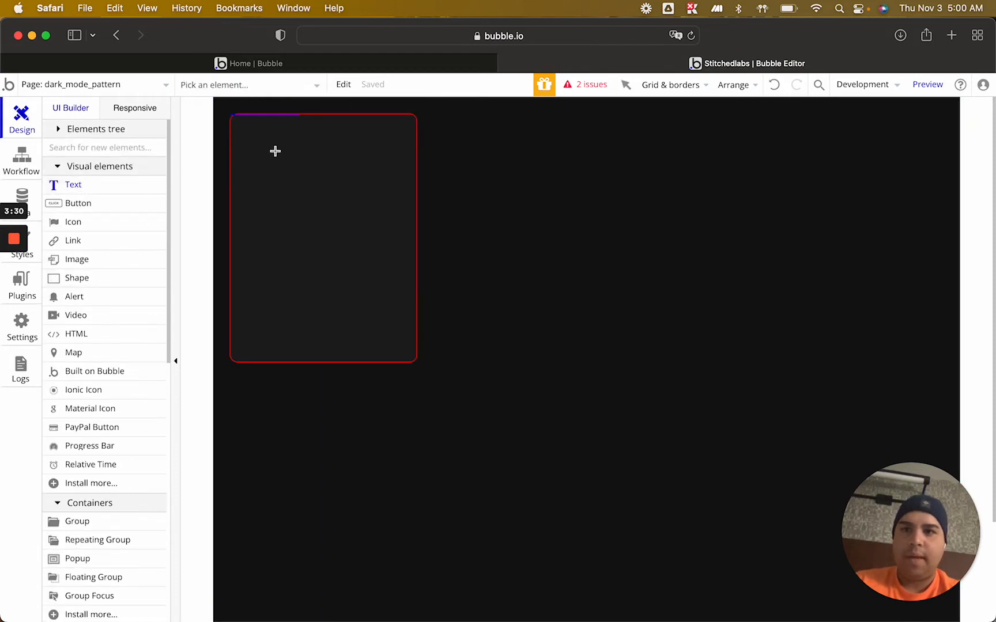
left_click_drag(248, 140, 401, 164)
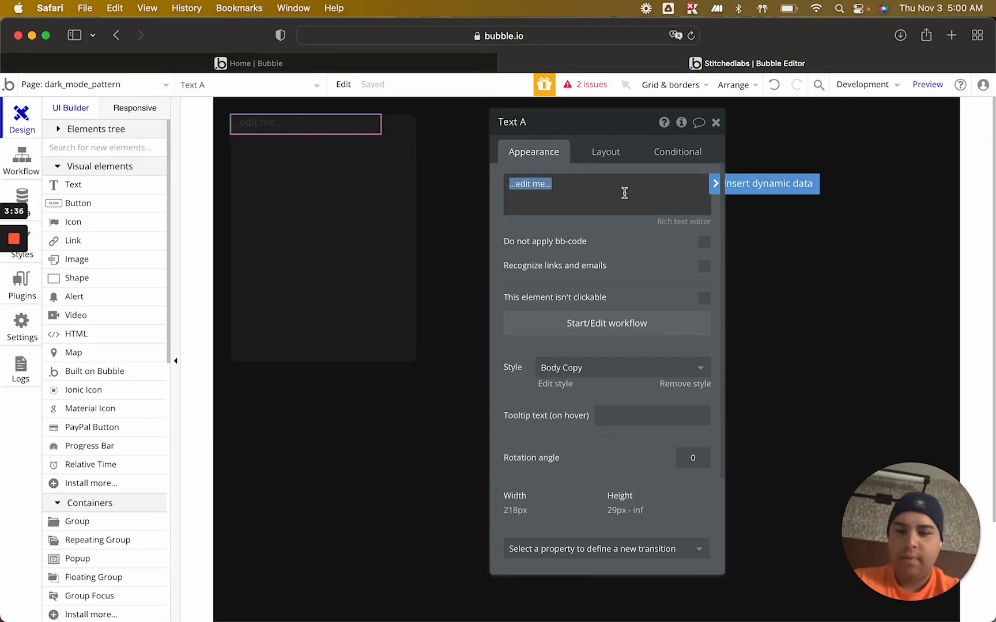
type("Hello wo")
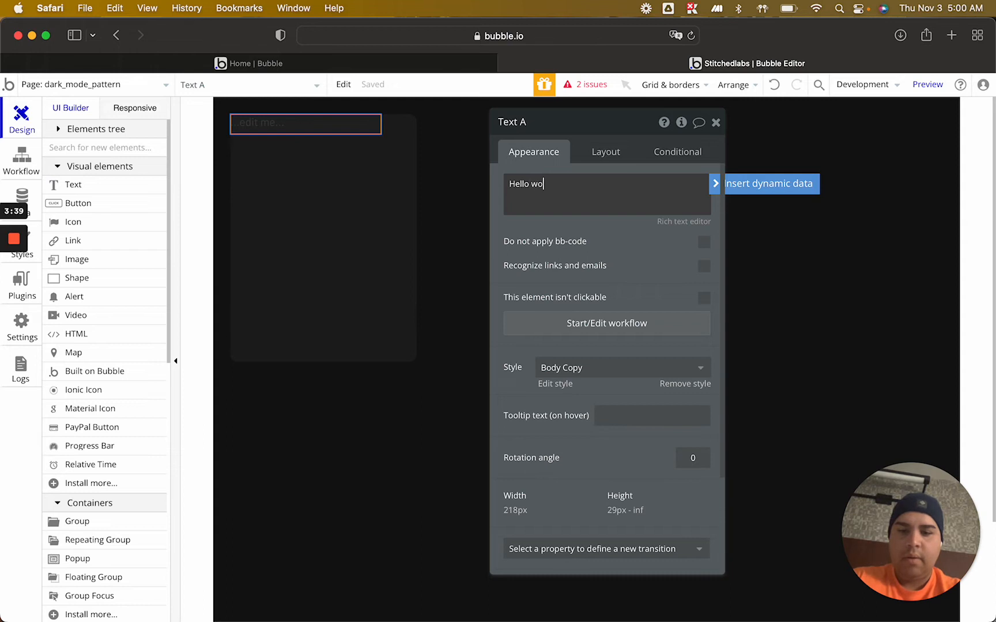
type("rld")
Remove the Body Copy style from the "Hello world" text and set its font weight to 700
left_click(695, 372)
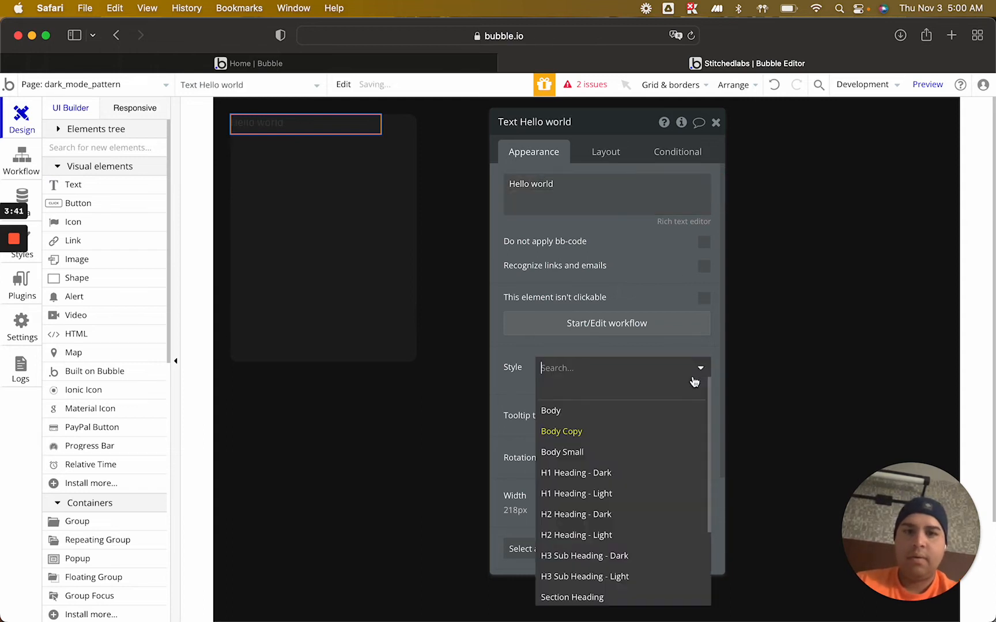
left_click(591, 433)
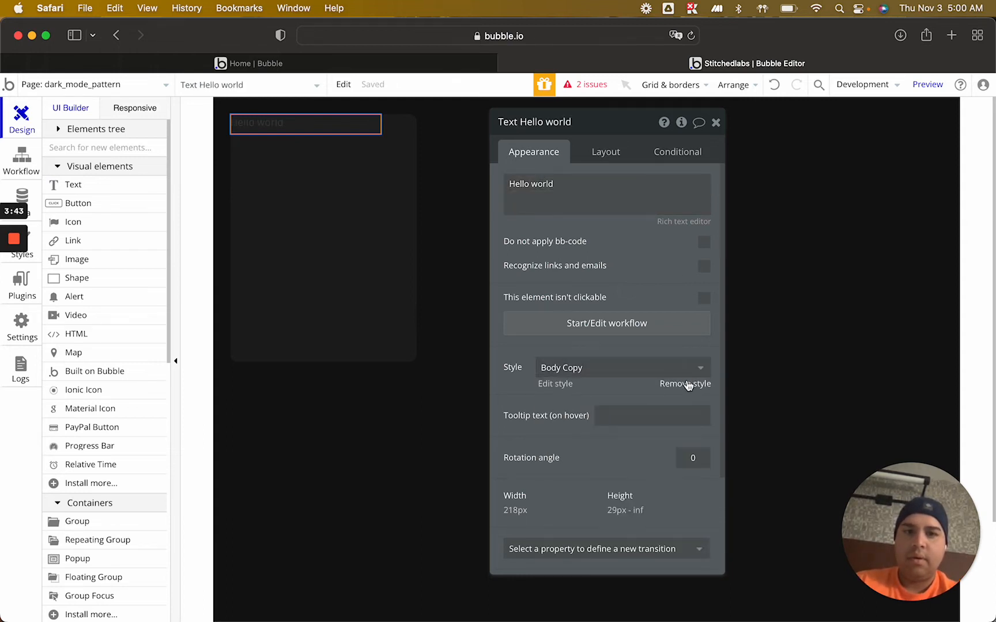
left_click(687, 383)
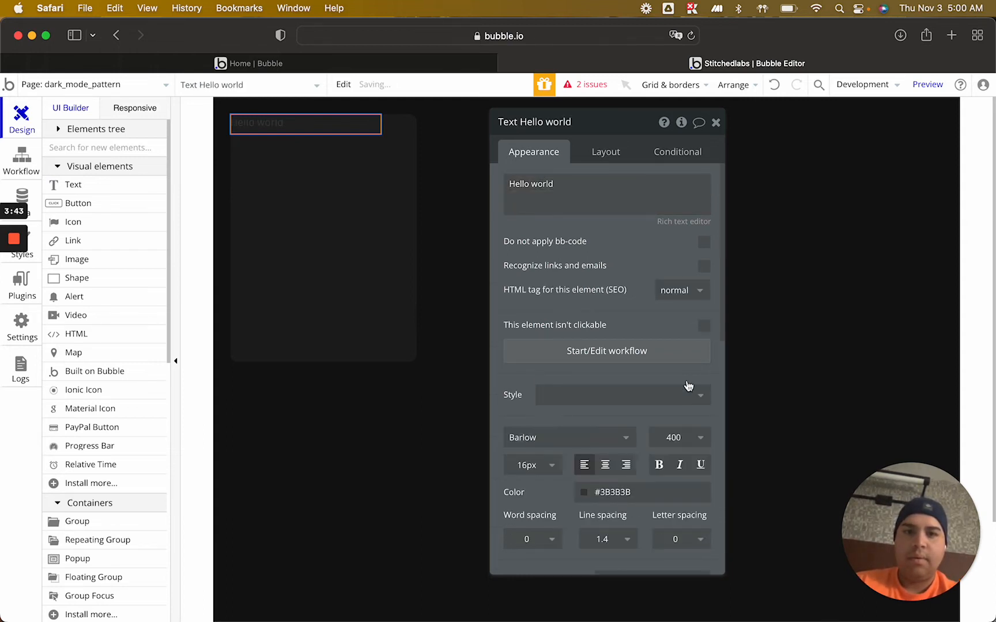
left_click(672, 439)
left_click(663, 583)
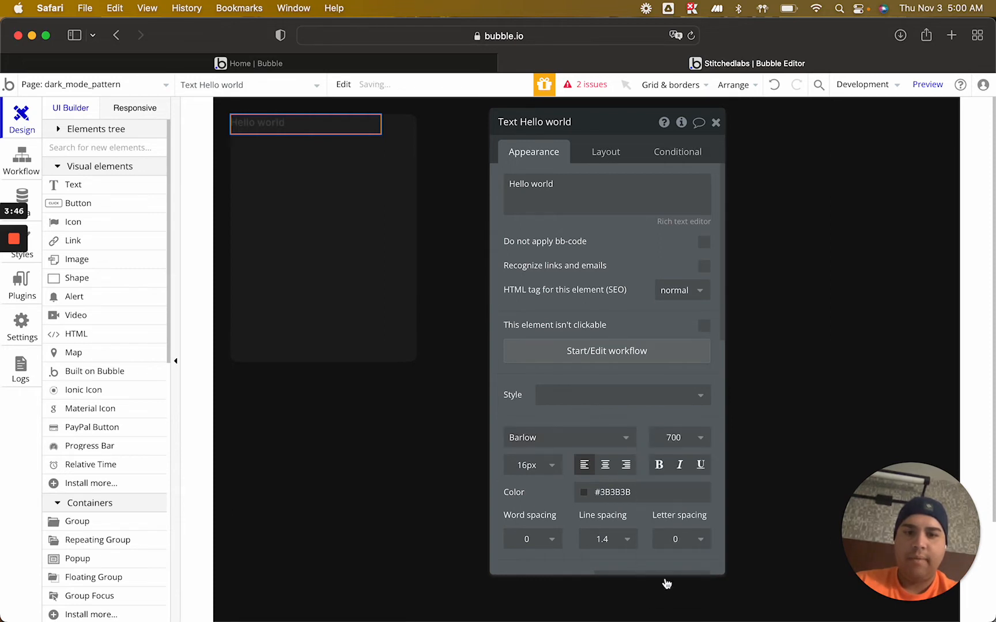
Set the font size of the "Hello world" text to 30
left_click(530, 466)
type("26")
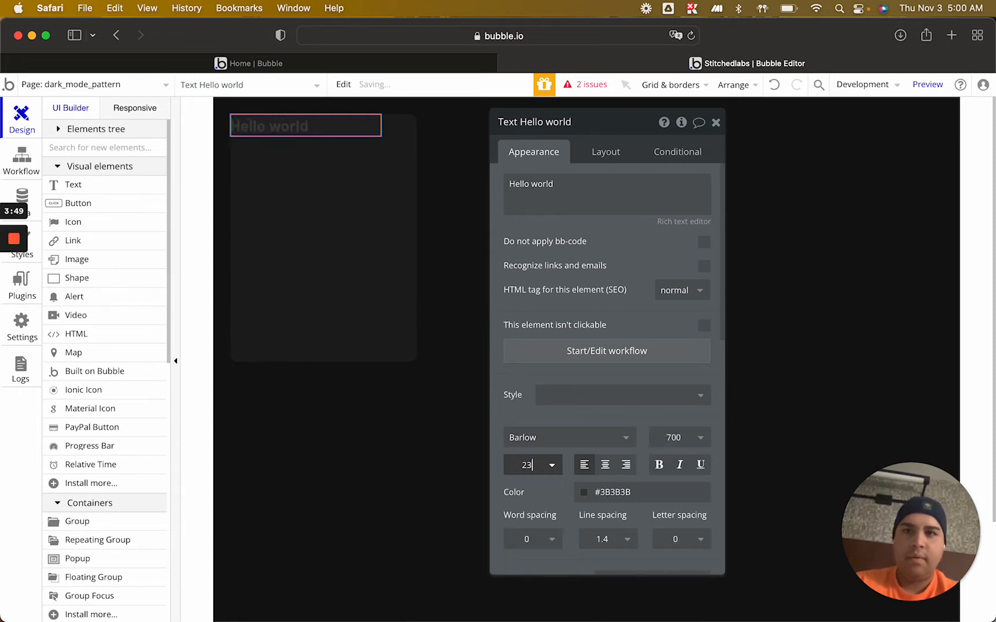
key("BackSpace")
type("8")
key("BackSpace")
key("BackSpace")
type("30")
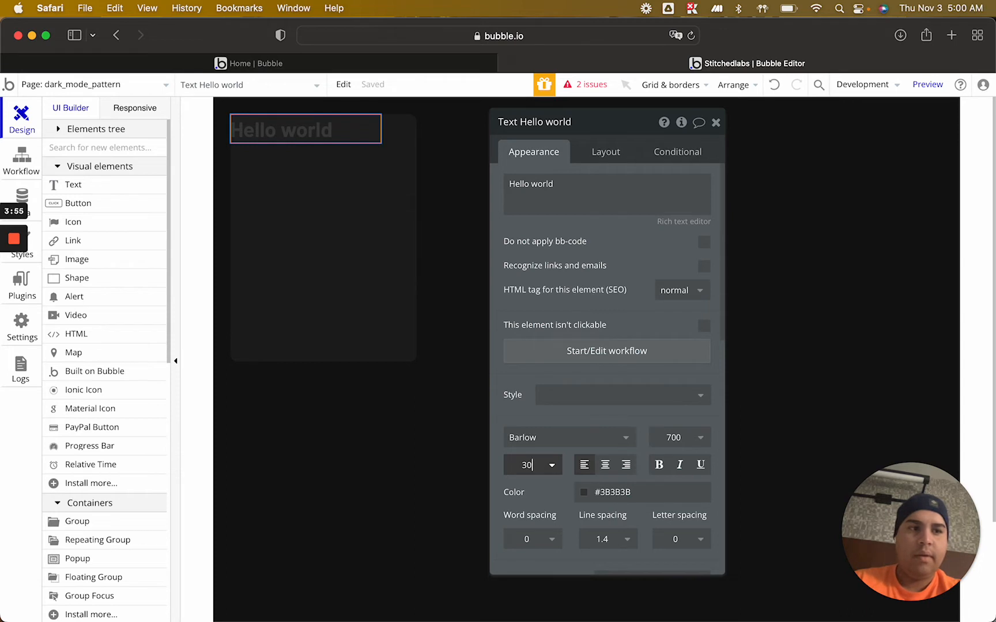
Add a condition to the "Hello world" text for when Current User's Dark Mode Y/N is "yes"
left_click(680, 151)
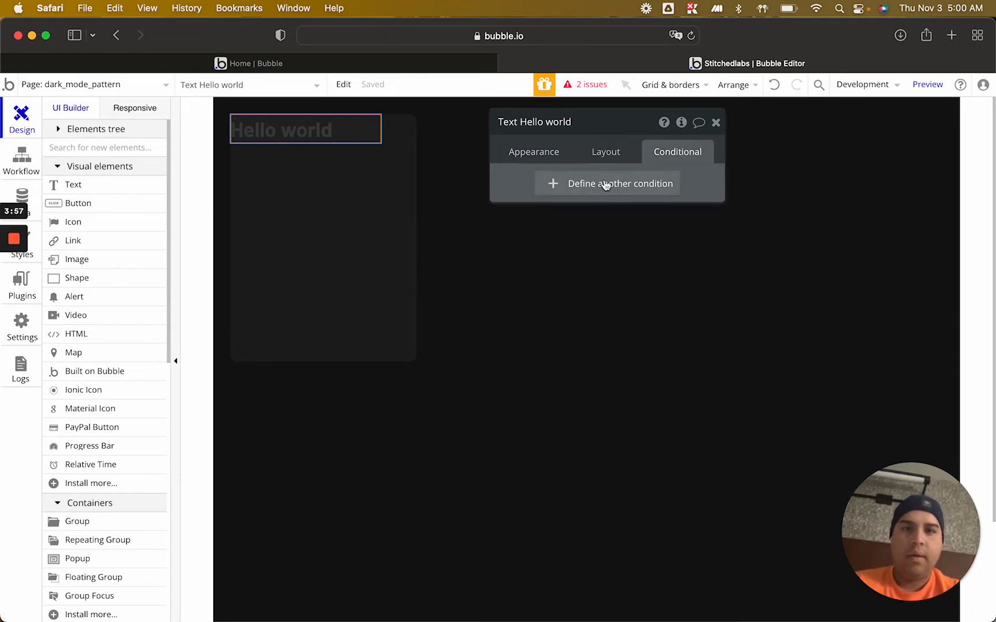
left_click(603, 183)
left_click(550, 192)
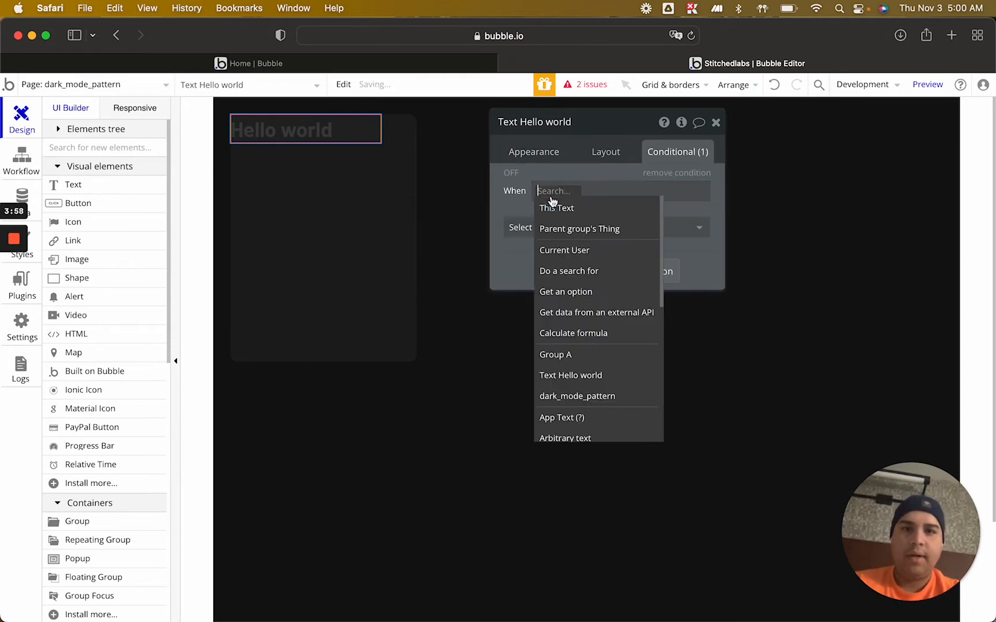
left_click(569, 252)
left_click(621, 250)
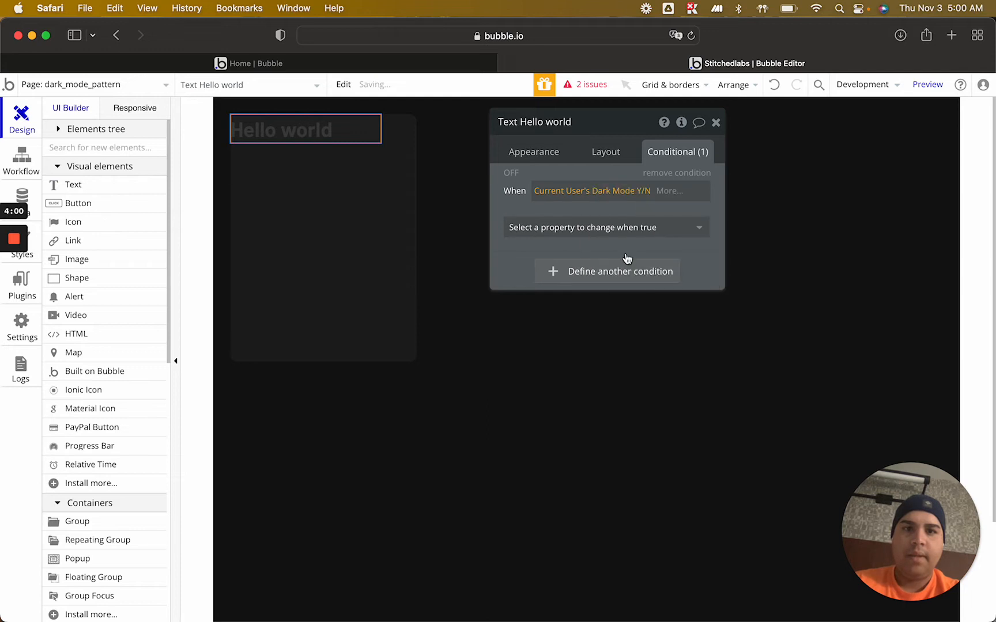
left_click(661, 193)
left_click(675, 226)
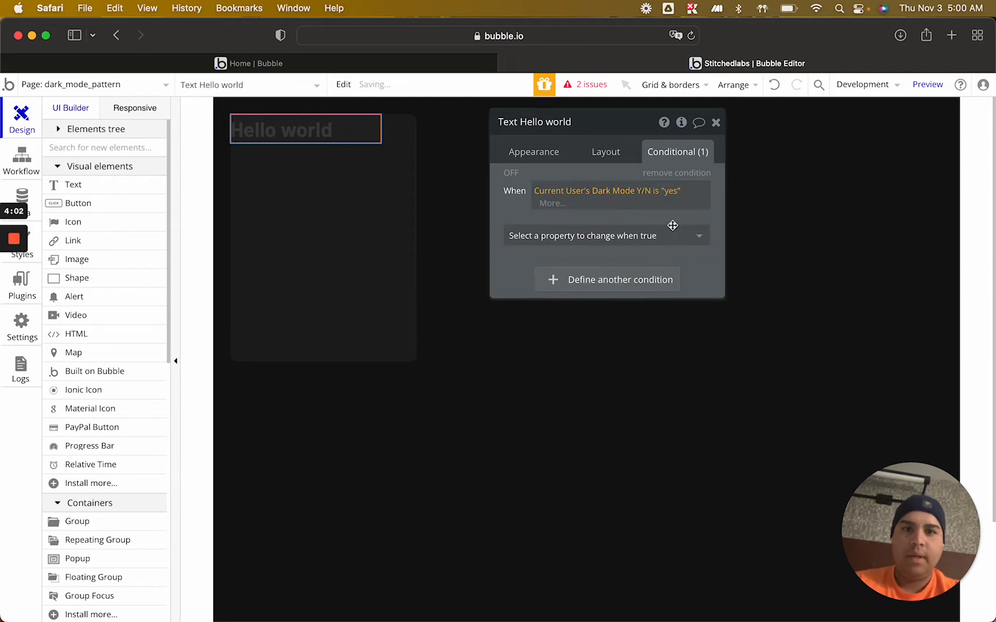
Make the text's dark mode condition change the font color to #E2E2E2 and switch the condition on for preview
left_click(588, 239)
type("color")
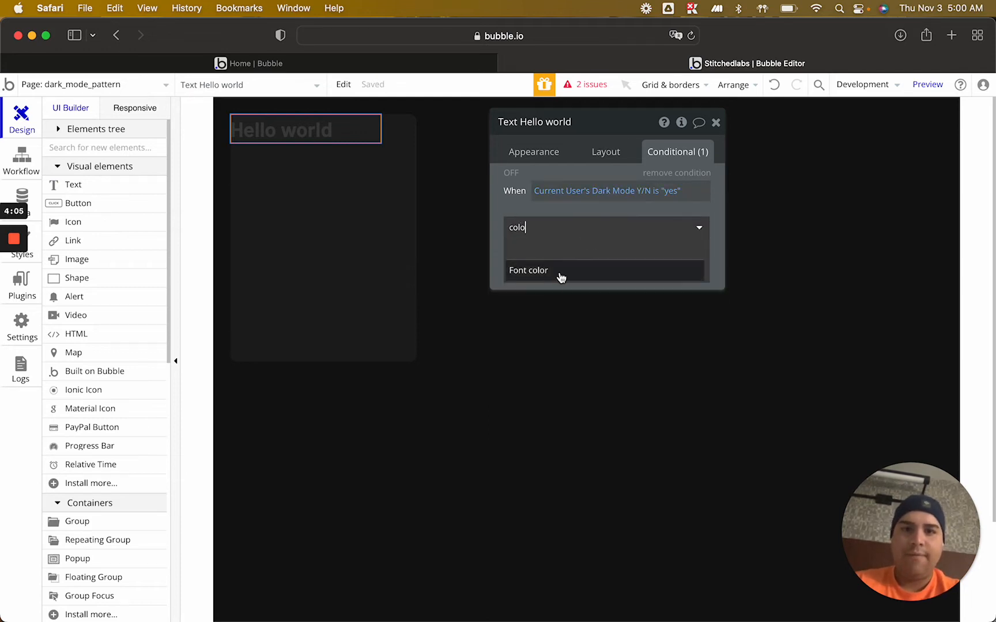
left_click(551, 275)
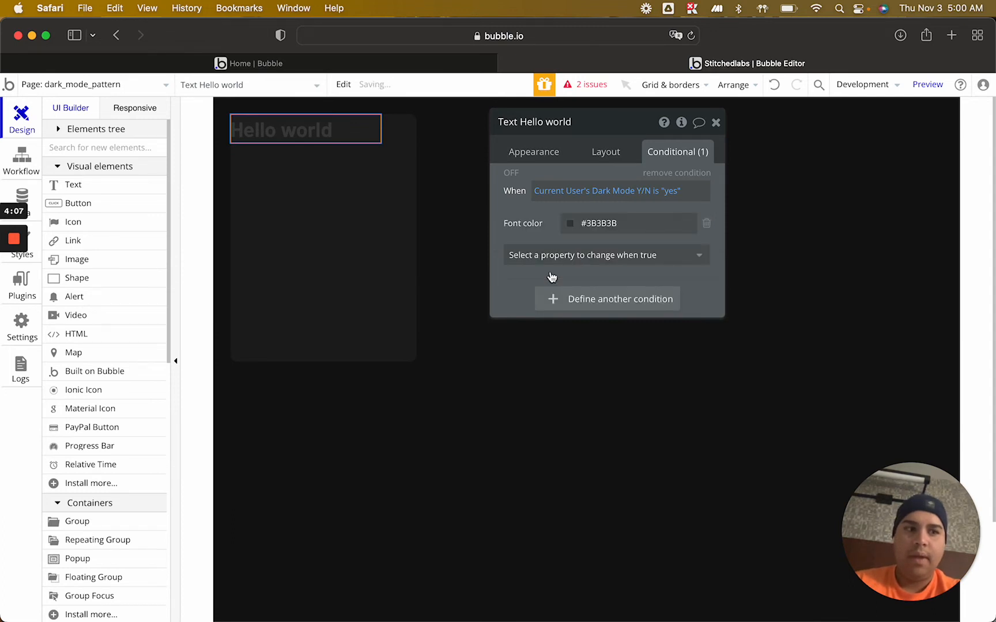
double_click(605, 222)
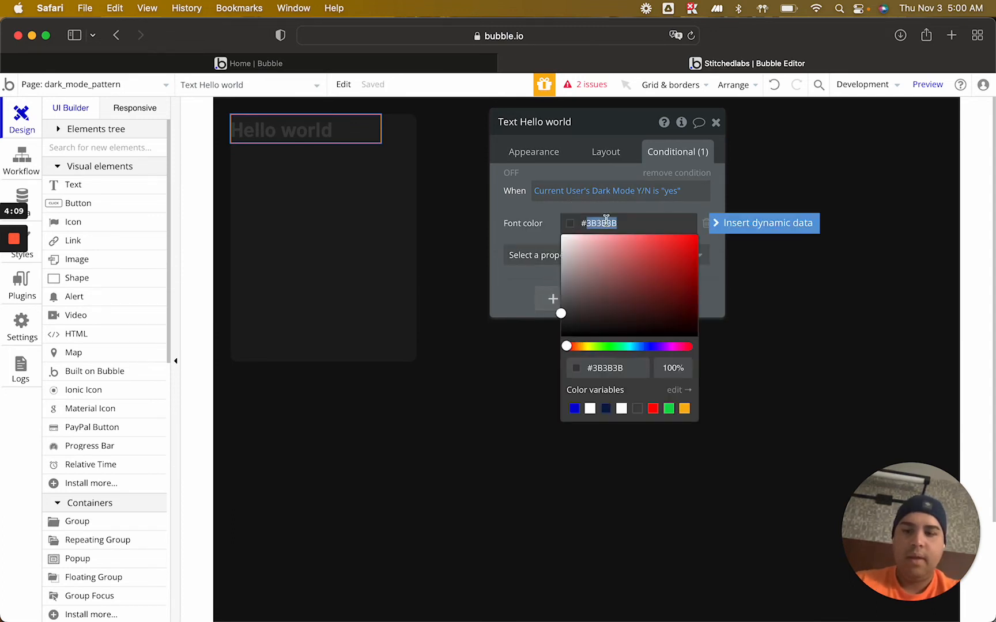
type("e2e2e2")
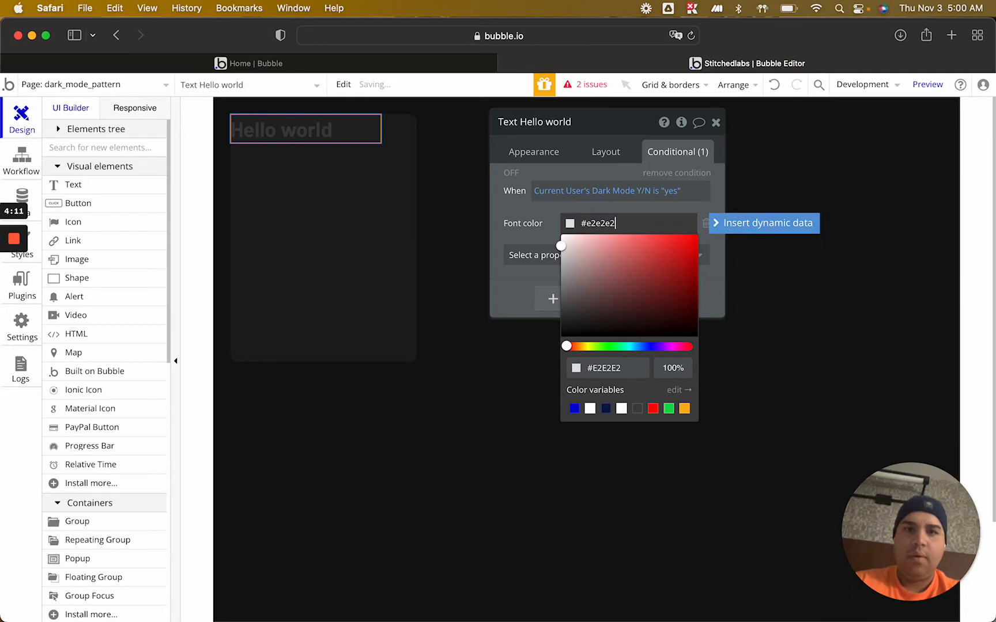
left_click(534, 211)
left_click(515, 174)
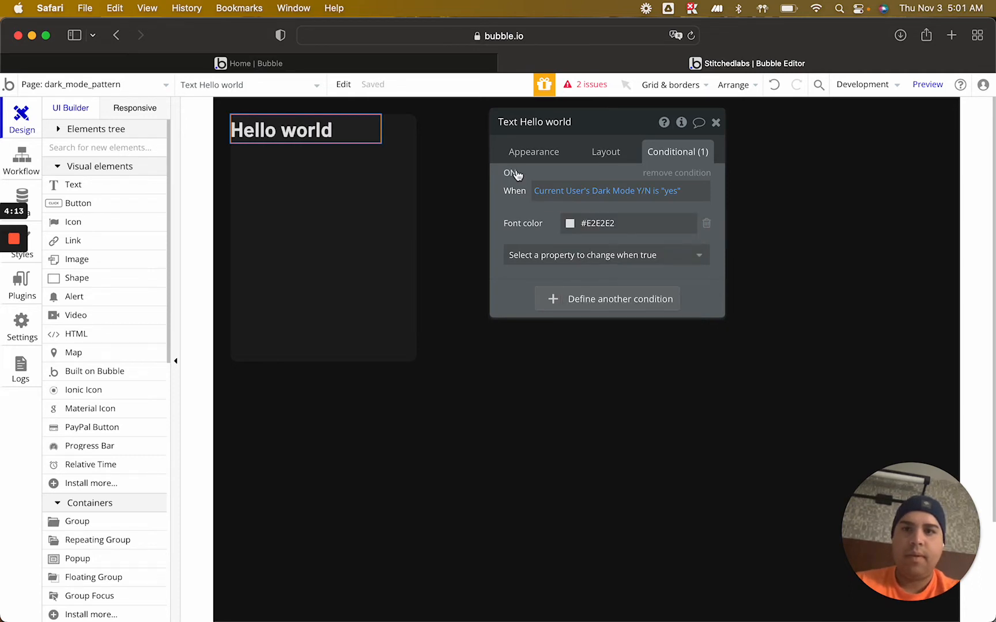
Set Group A's padding to 10 px on all four sides, check its dark mode condition and close its property editor
left_click(289, 179)
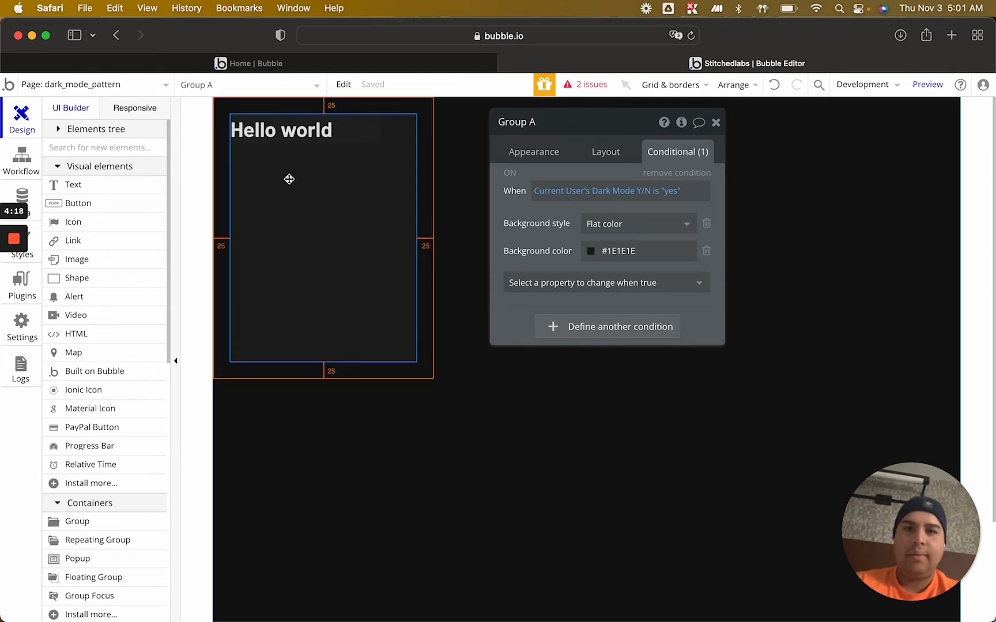
left_click(601, 167)
scroll(600, 371, "down", 5)
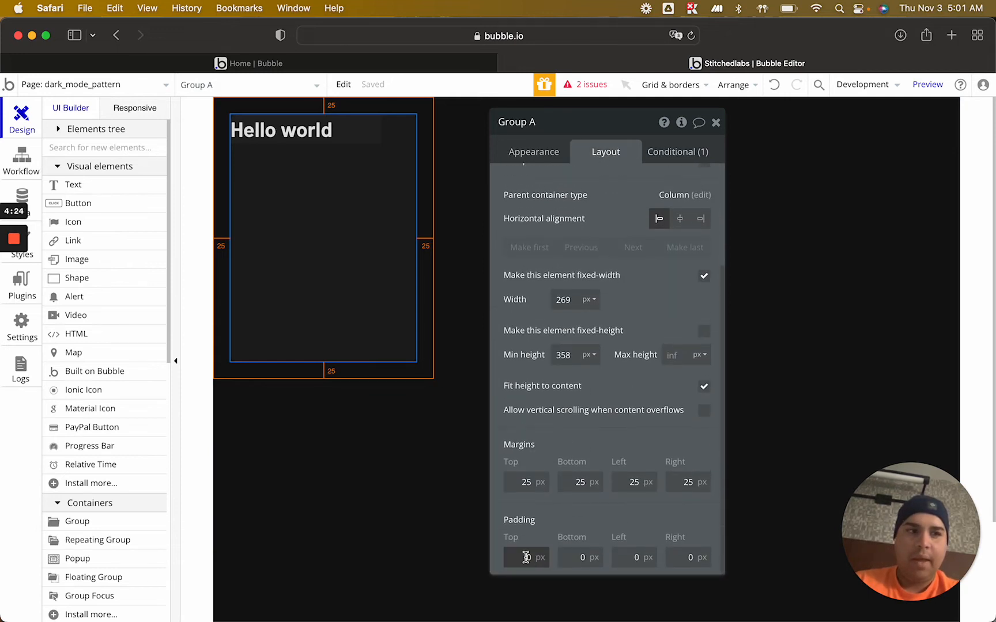
key("Up")
key("Up")
key("Up")
key("Up")
key("Up")
key("Up")
key("Up")
key("Up")
key("Up")
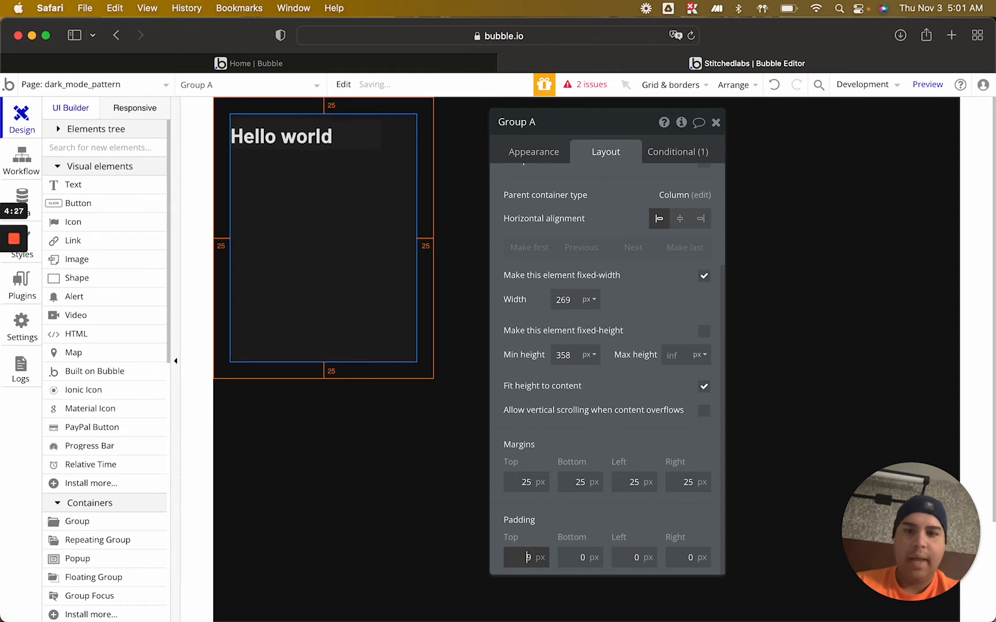
key("Up")
key("Tab")
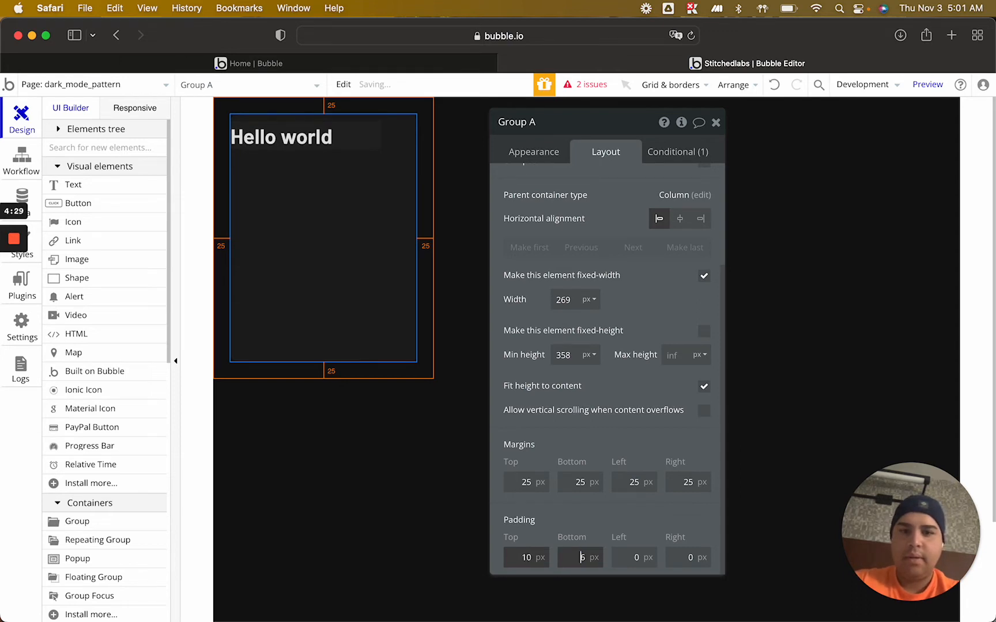
key("Tab")
key("Up")
key("Up")
key("Up")
key("Up")
key("Up")
key("Up")
key("Up")
key("Up")
key("Up")
key("Up")
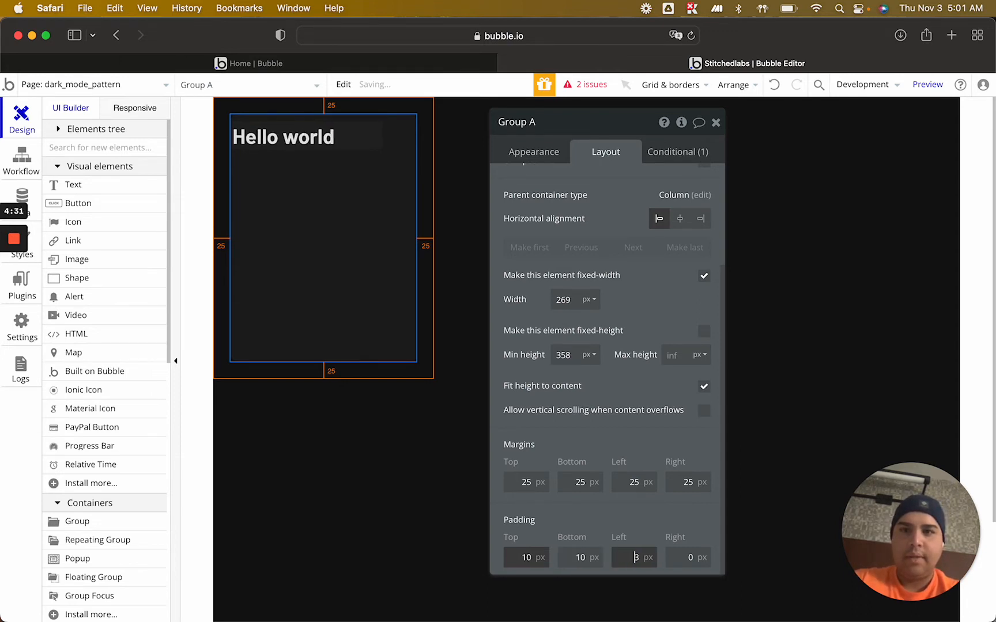
key("Tab")
key("Up")
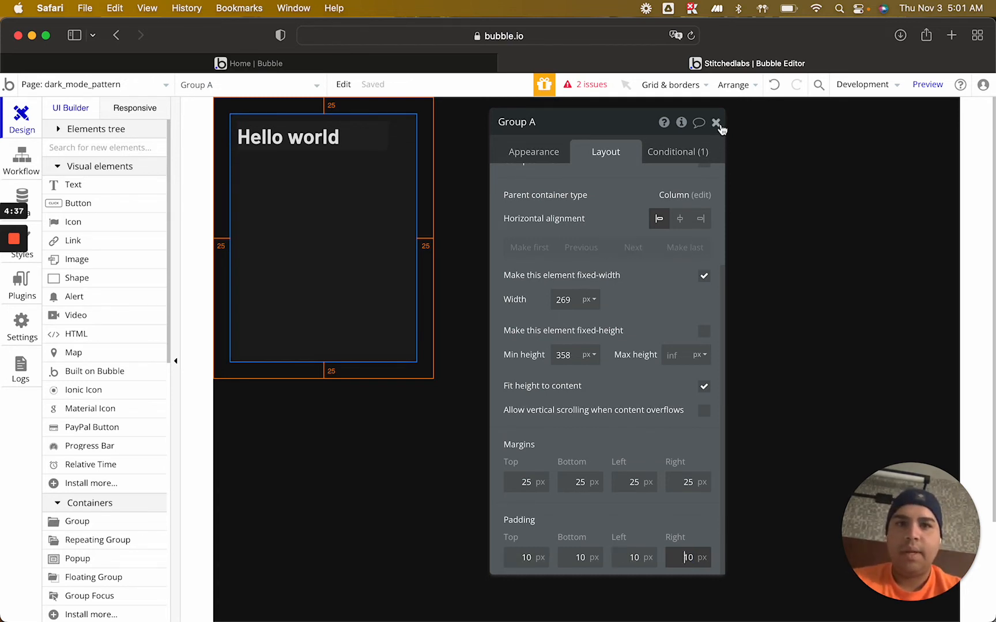
left_click(689, 153)
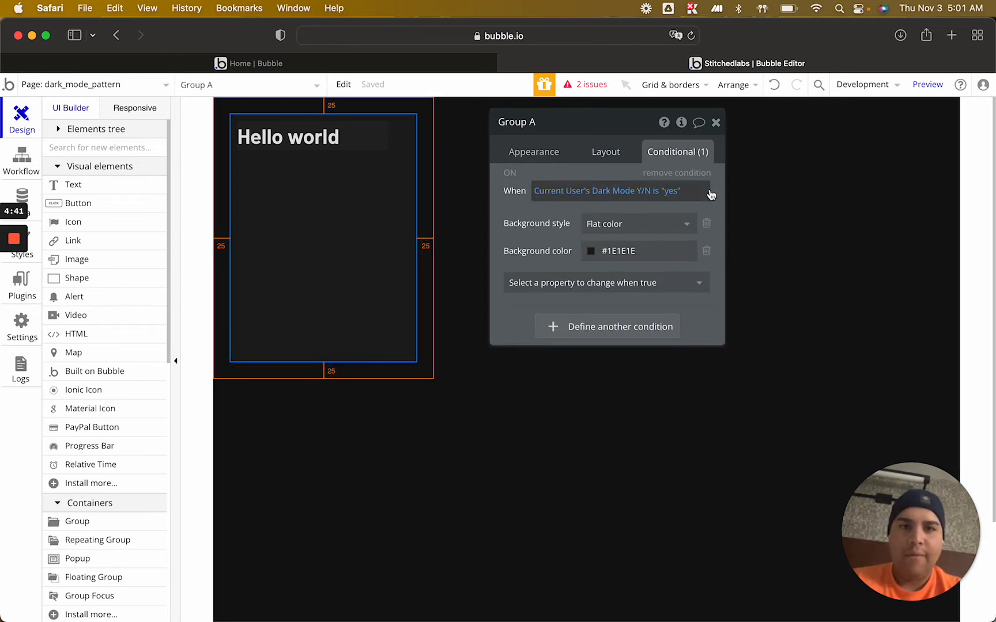
left_click(717, 124)
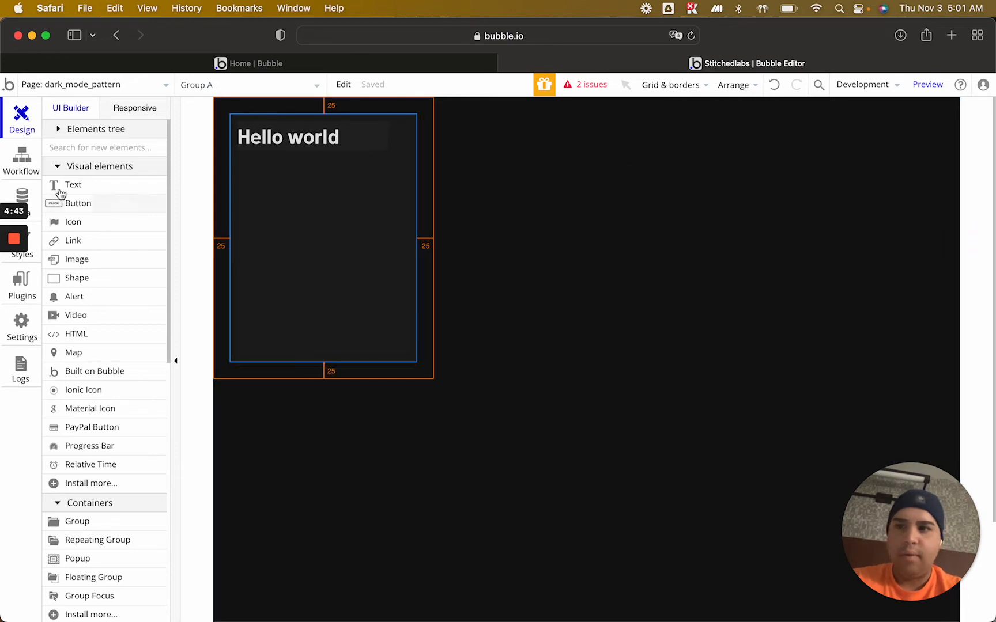
left_click(79, 223)
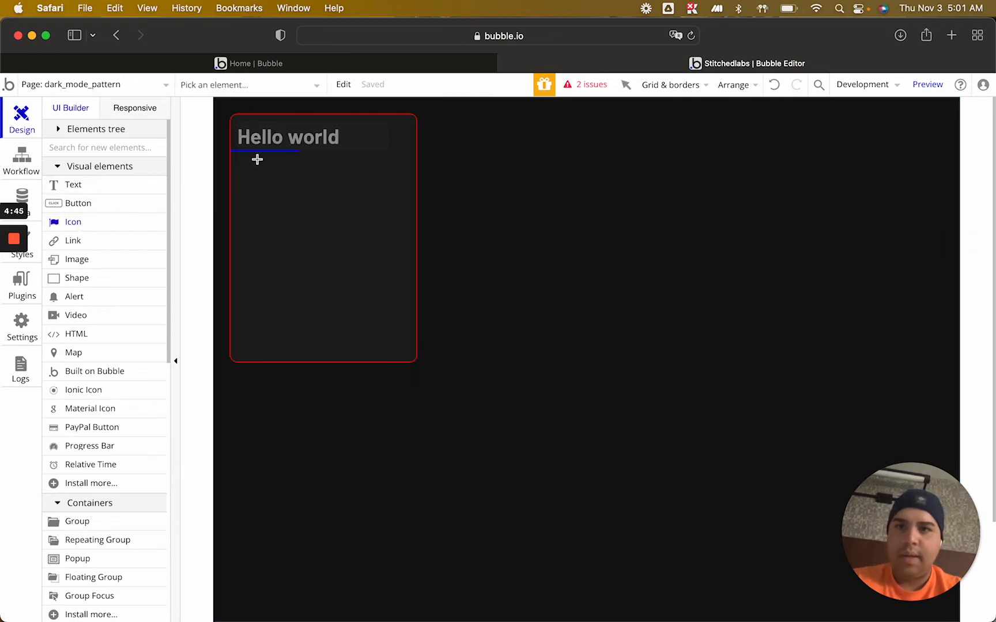
left_click_drag(257, 159, 318, 216)
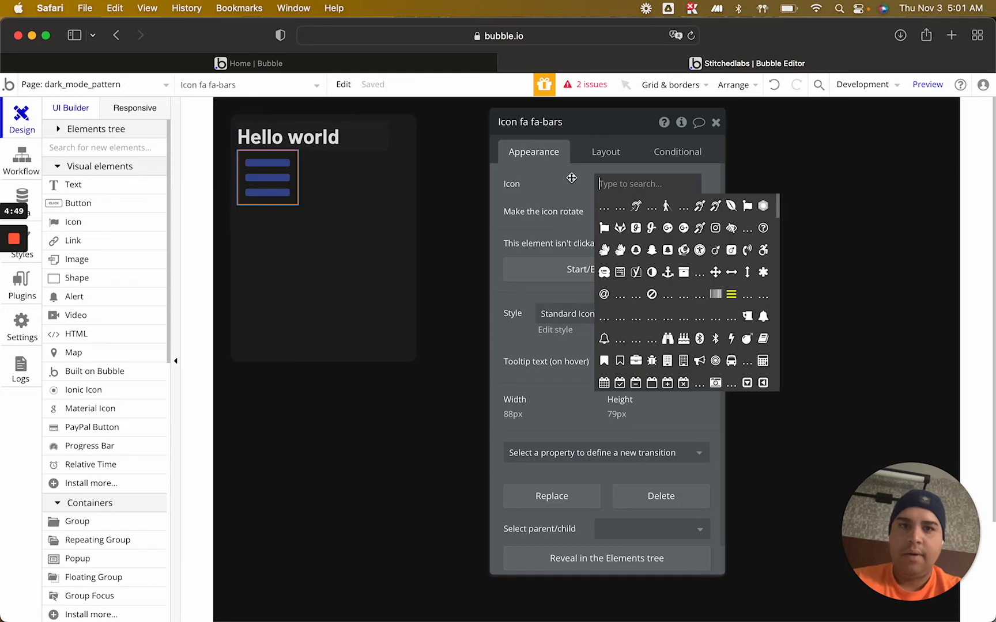
left_click(271, 182)
key("Delete")
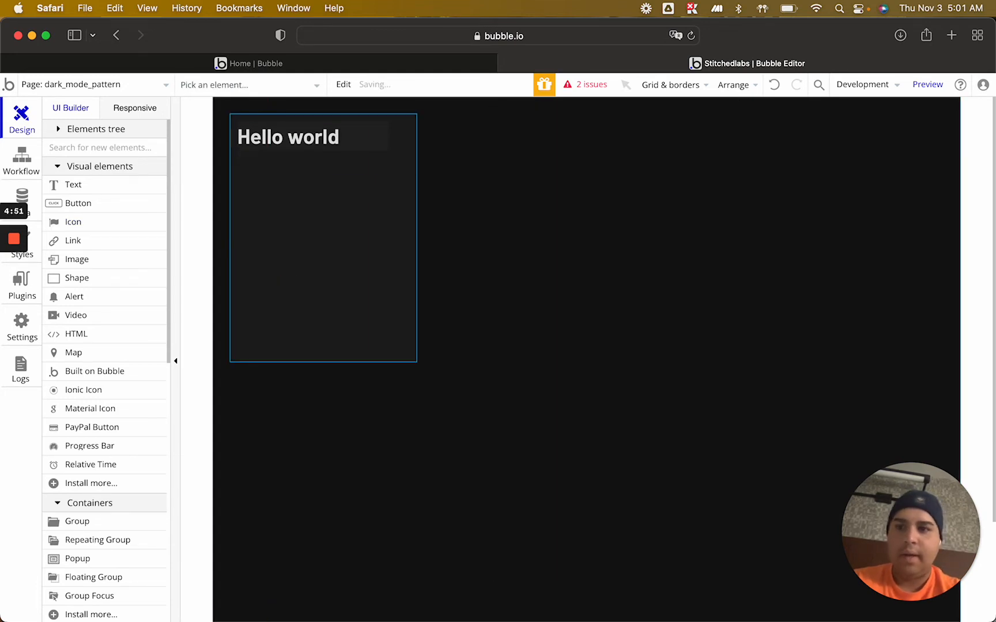
Draw a Material Icon in the group below the "Hello world" text and choose the globe-shaped language icon for it
left_click(114, 409)
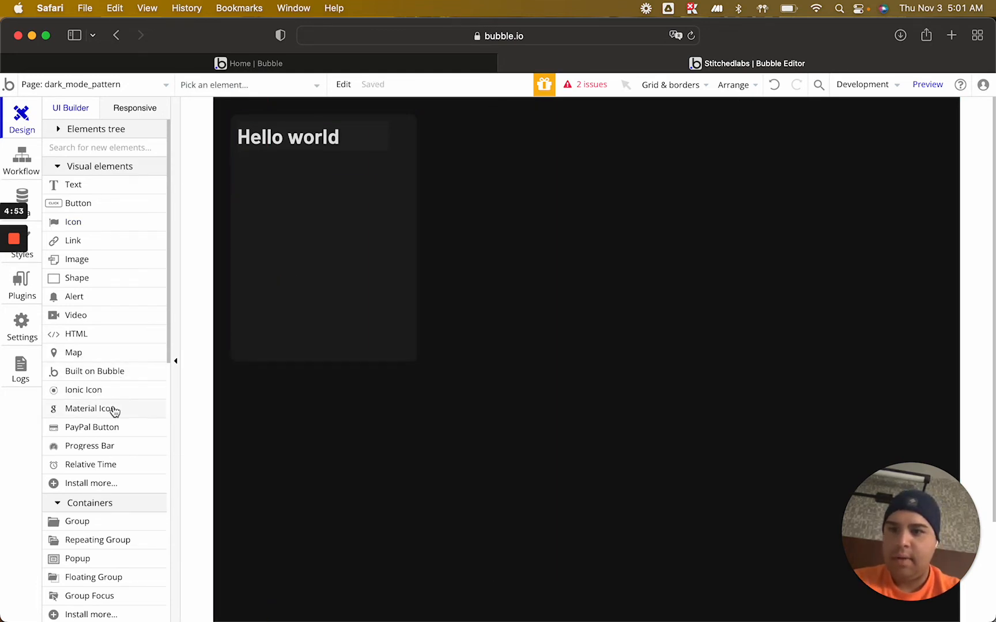
left_click_drag(296, 171, 344, 220)
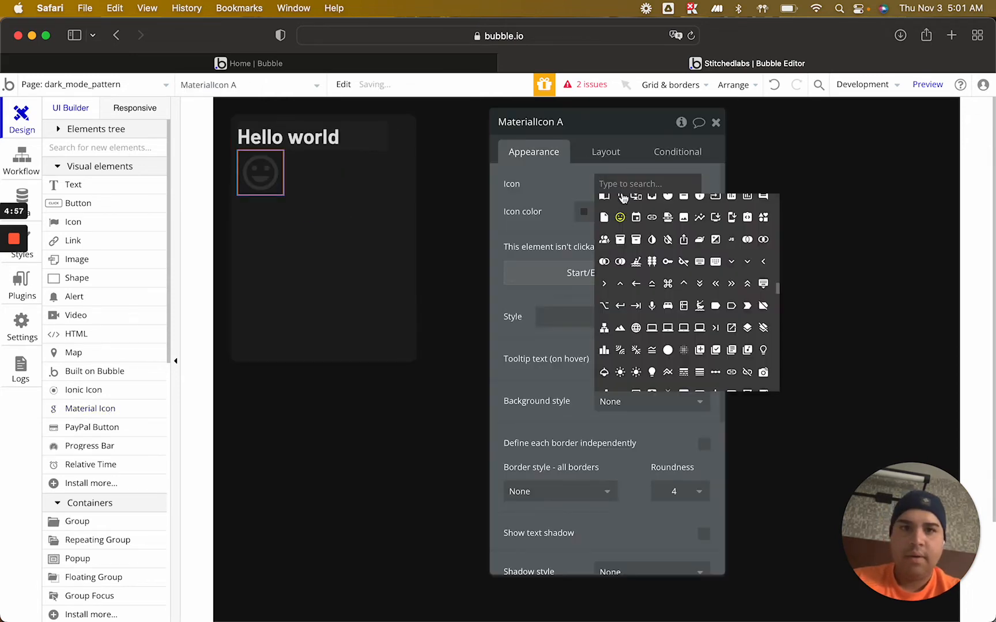
scroll(657, 277, "down", 3)
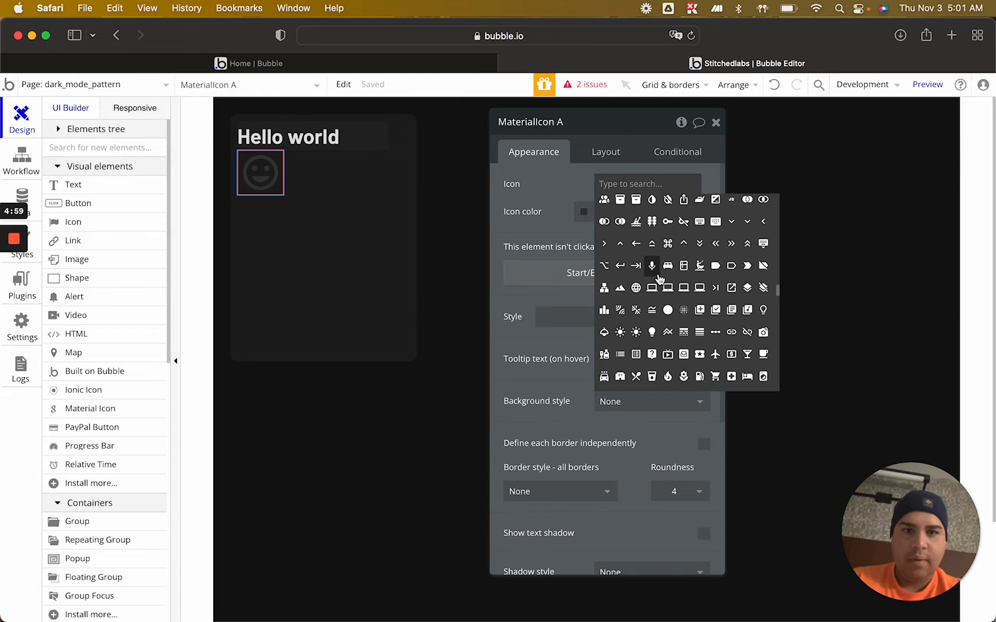
scroll(660, 280, "down", 1)
left_click(636, 279)
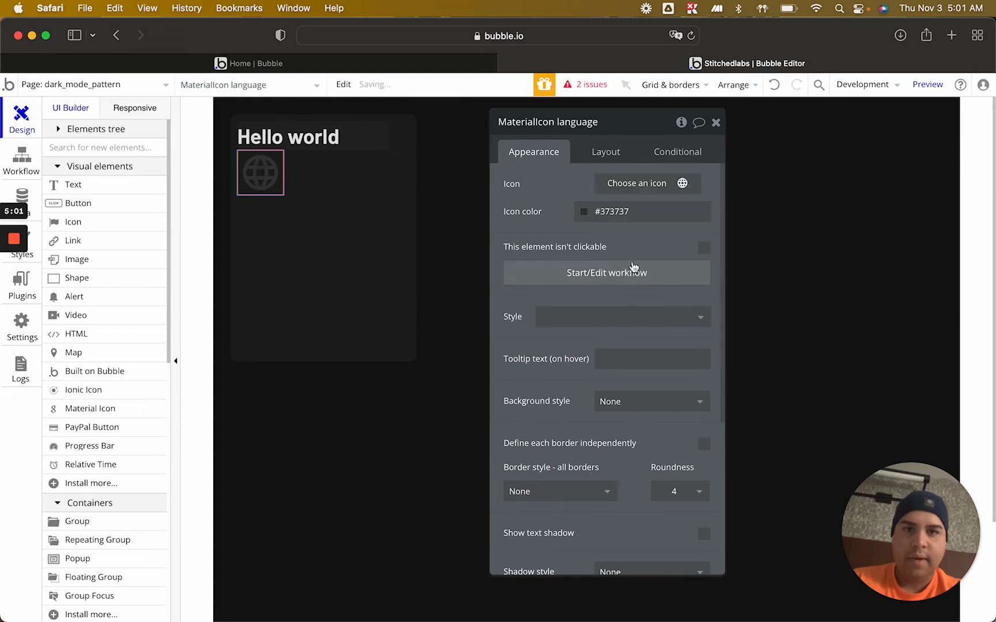
Add a condition to the language icon for when Current User's Dark Mode Y/N is "yes"
left_click(681, 152)
left_click(602, 193)
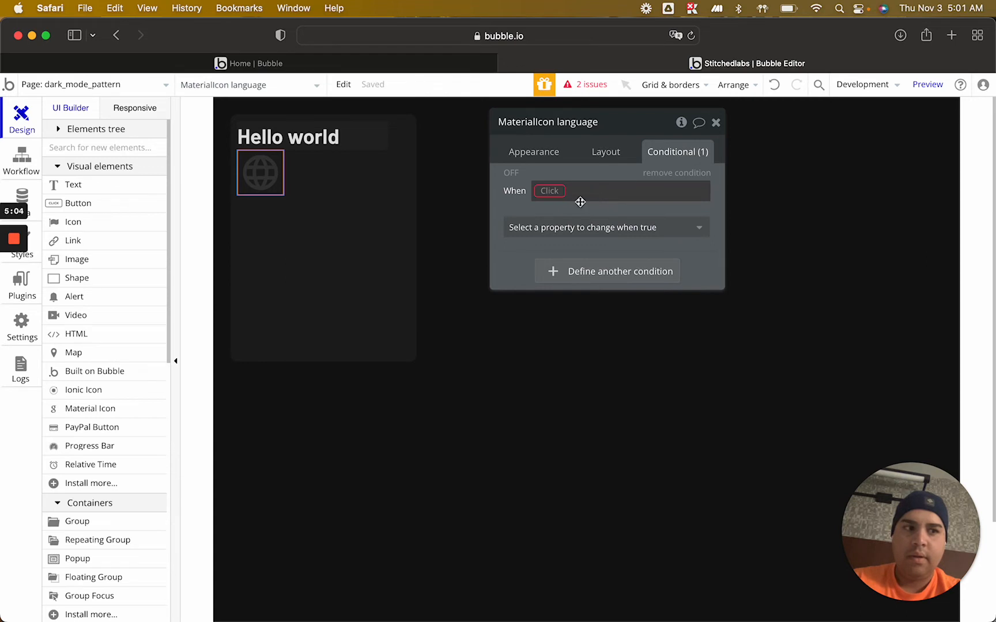
left_click(545, 193)
left_click(551, 251)
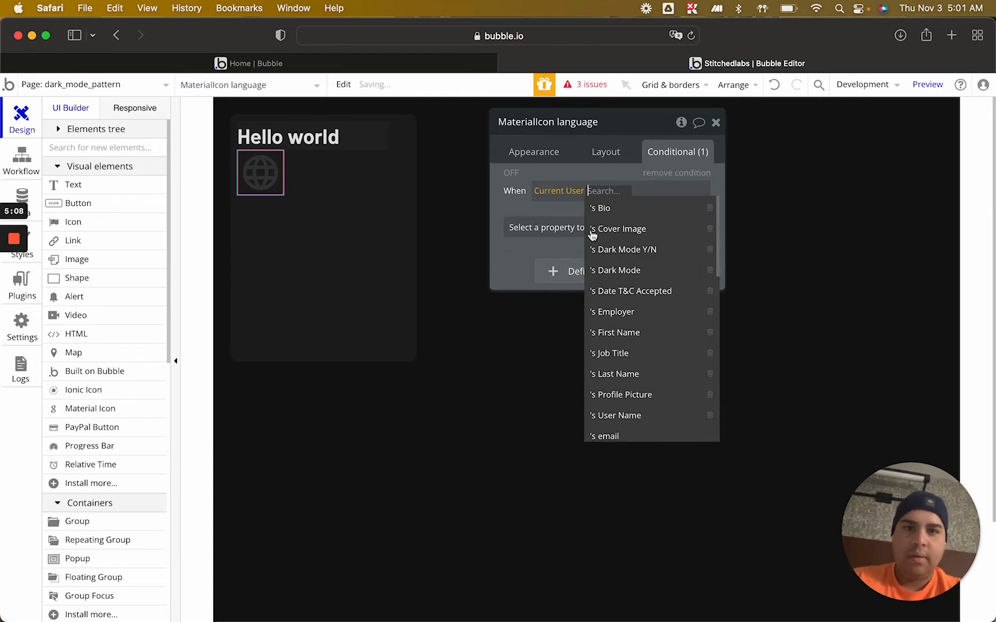
left_click(645, 250)
left_click(667, 194)
left_click(673, 229)
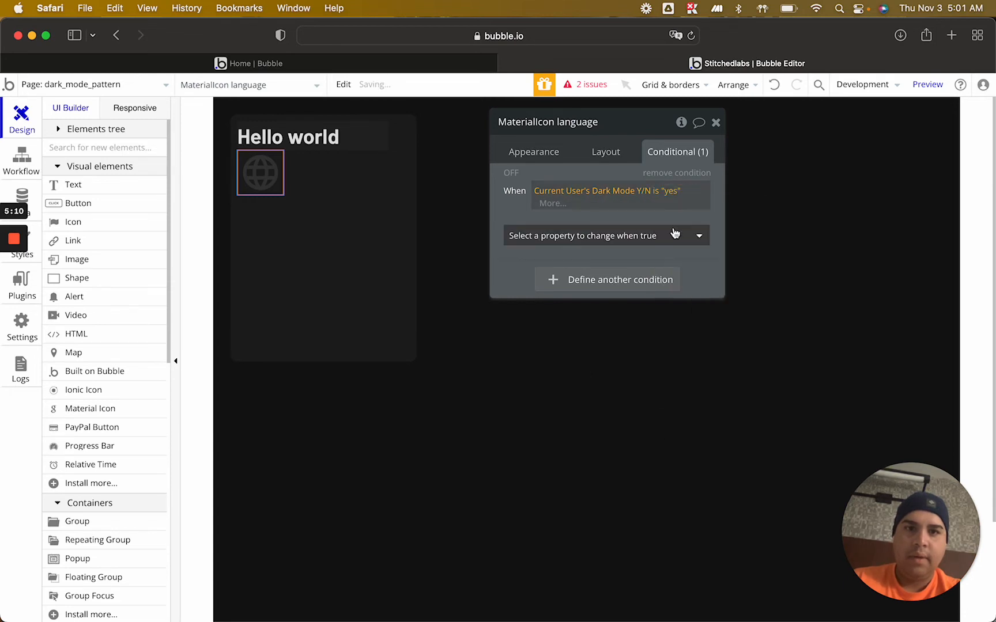
Make the language icon's dark mode condition change the icon color to #E2E2E2 and switch the condition on for preview
left_click(637, 242)
type("color")
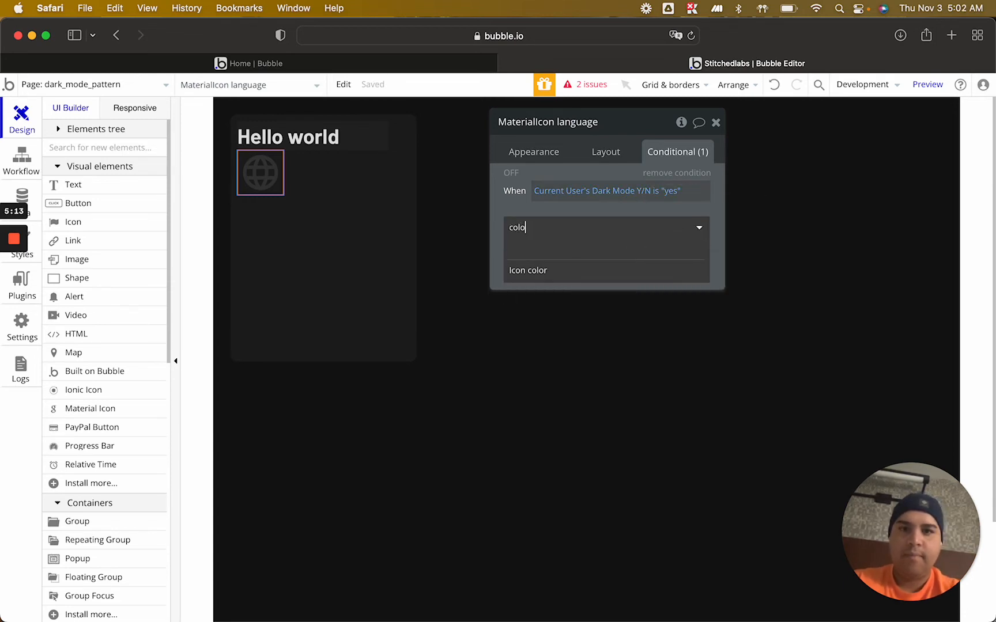
left_click(605, 278)
double_click(604, 223)
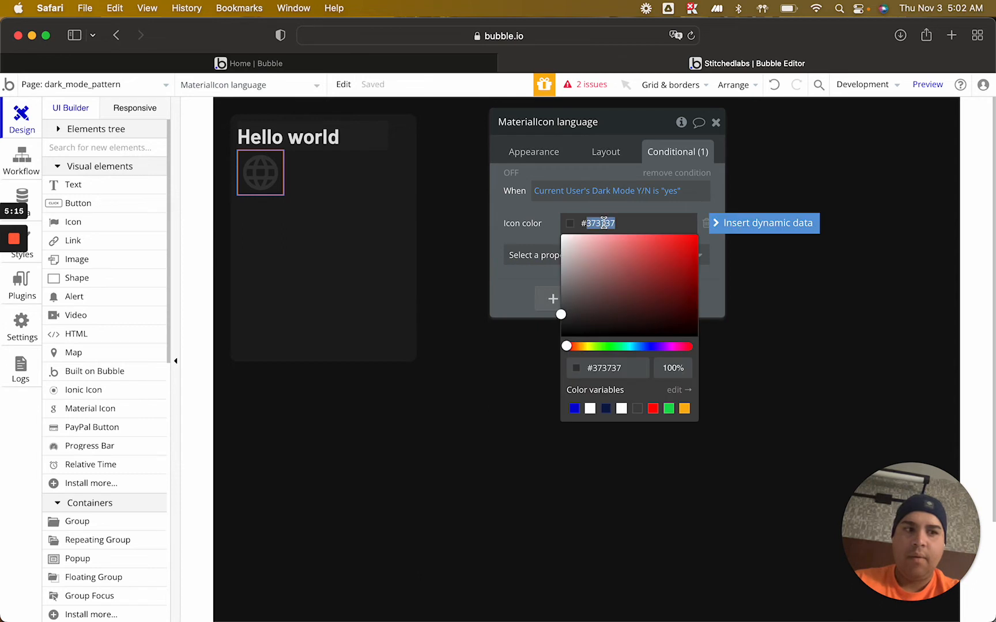
type("e2e2e2")
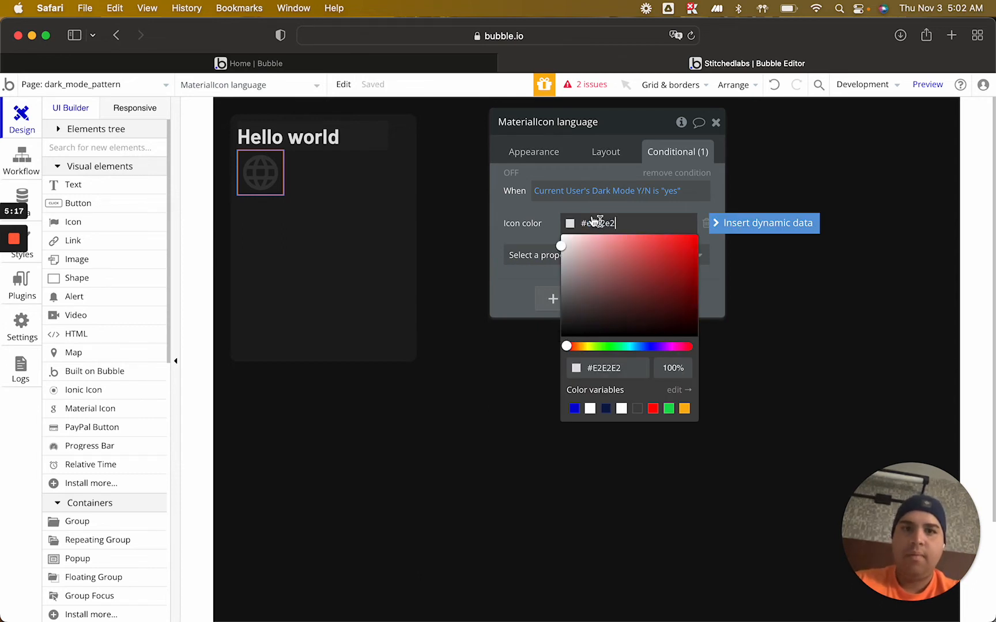
left_click(540, 212)
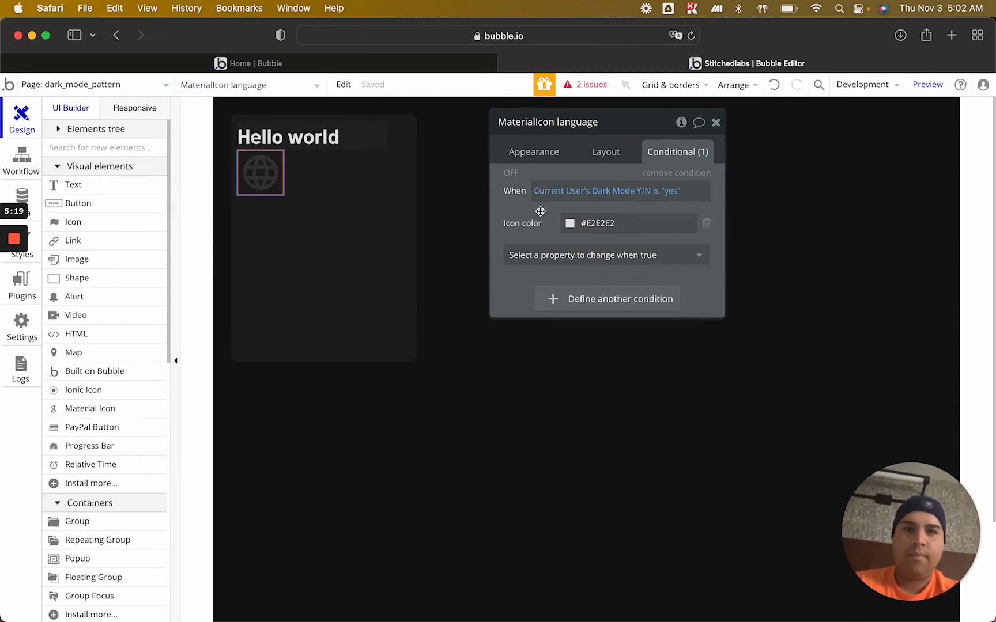
left_click(512, 173)
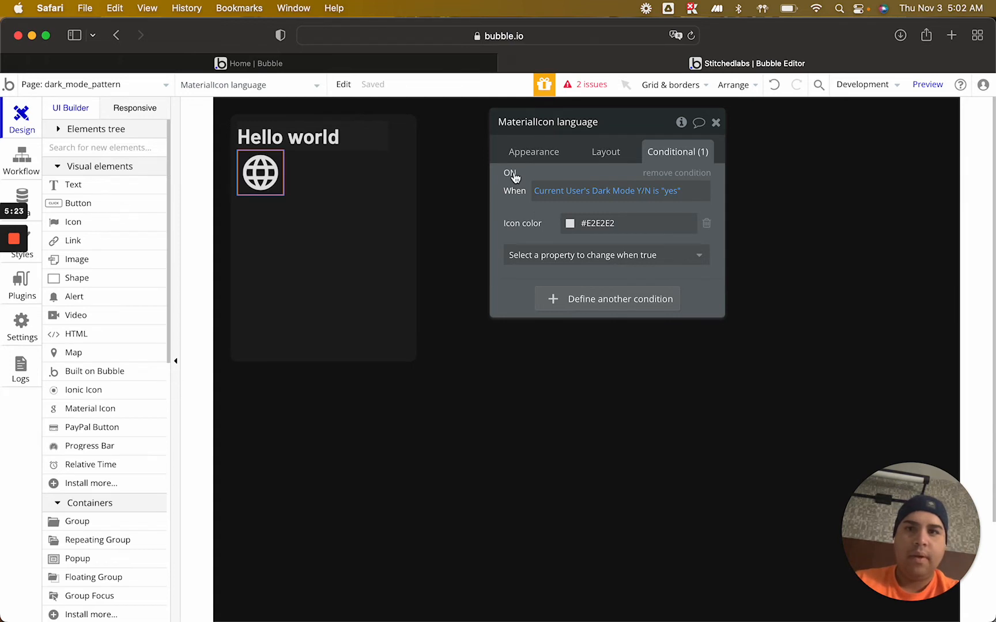
Group the "Hello world" text and the language icon in a Row container and make the icon its first element
left_click(309, 142, "shift")
right_click(309, 142)
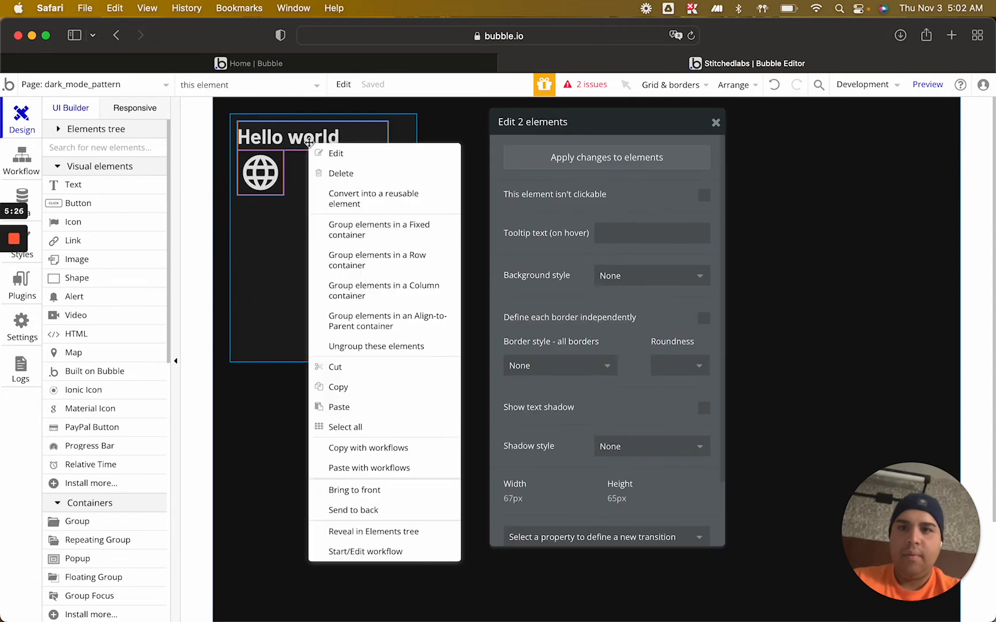
left_click(351, 264)
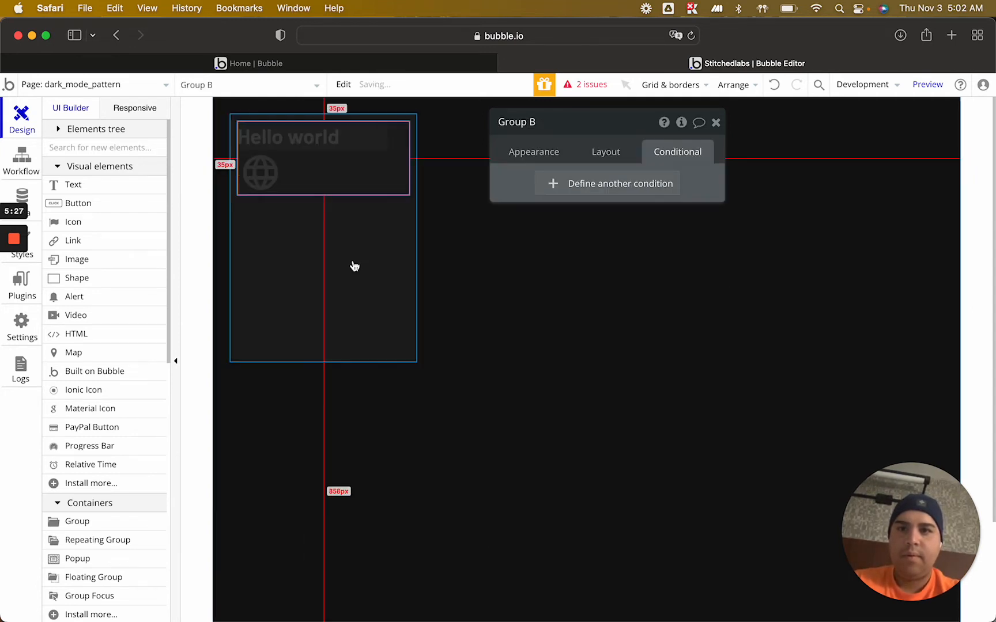
left_click(261, 172)
left_click(597, 153)
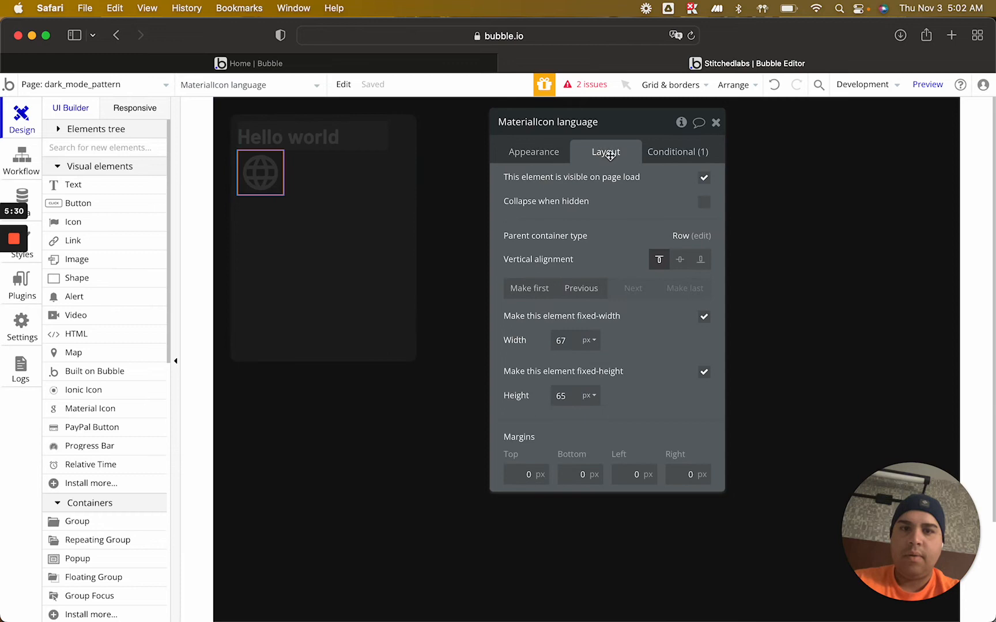
left_click(533, 286)
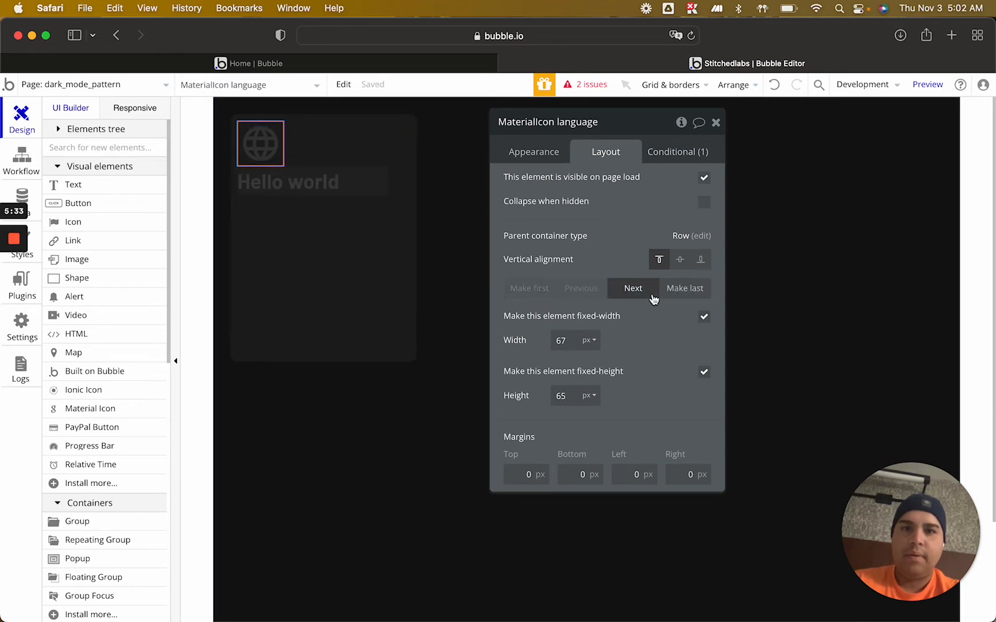
Set the language icon's fixed width and fixed height to 50 px each
left_click(583, 341)
left_click(570, 340)
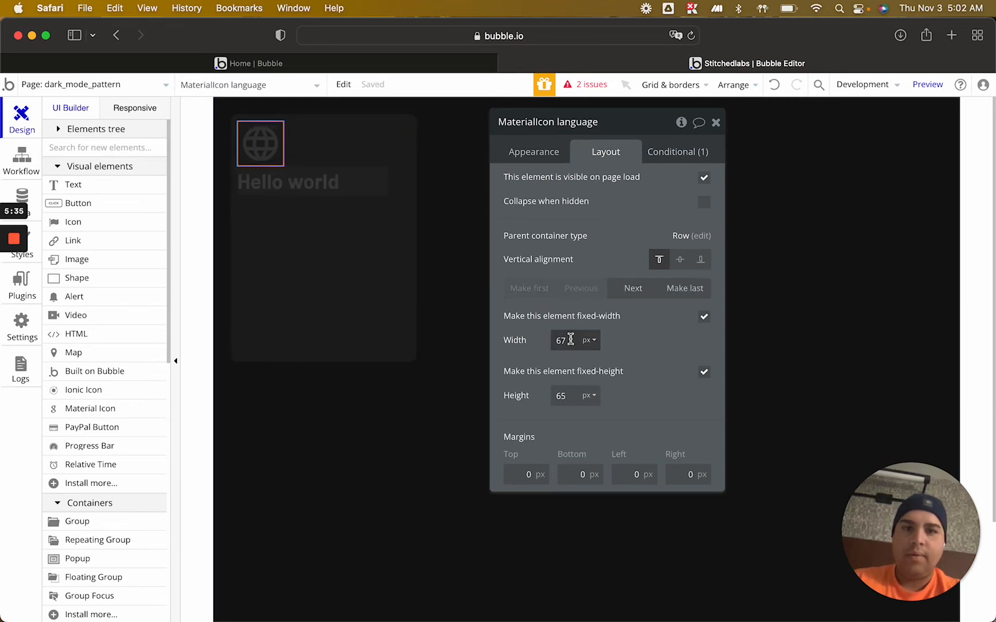
key("BackSpace")
type("6")
key("BackSpace")
type("0")
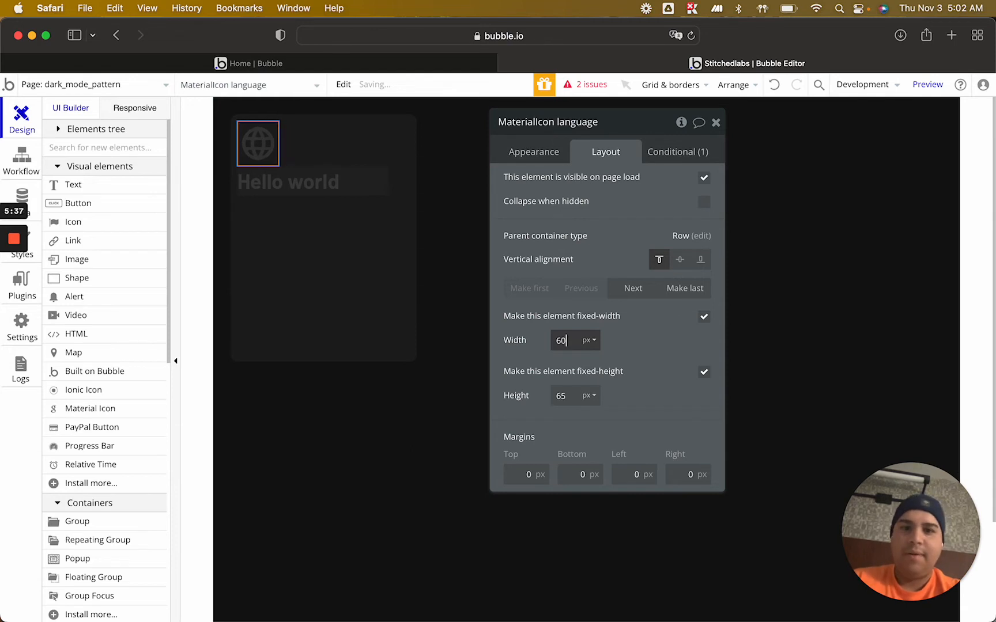
key("BackSpace")
key("BackSpace")
type("55")
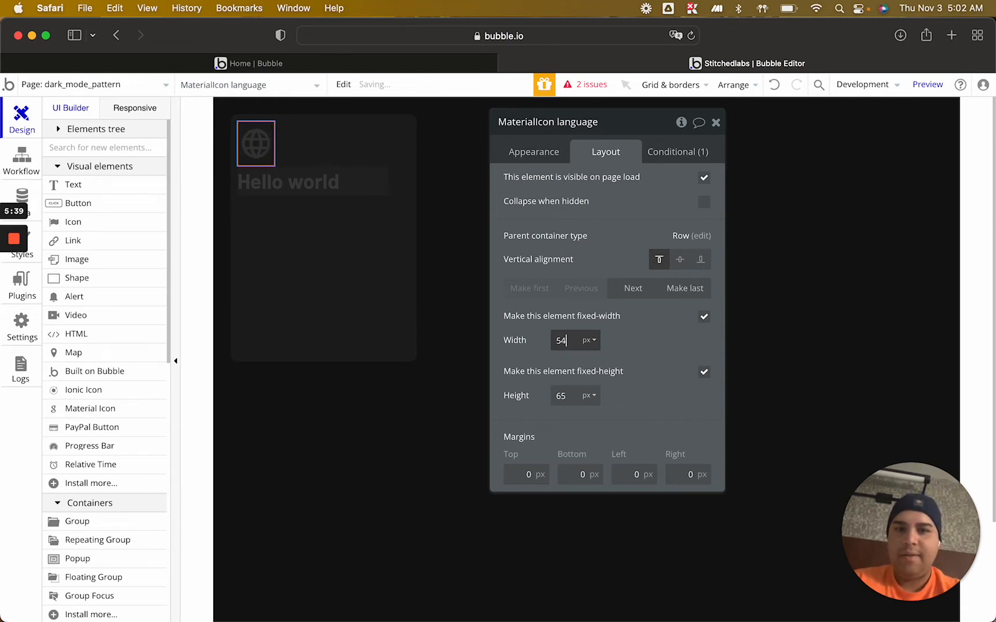
key("BackSpace")
type("0")
key("Tab")
type("60")
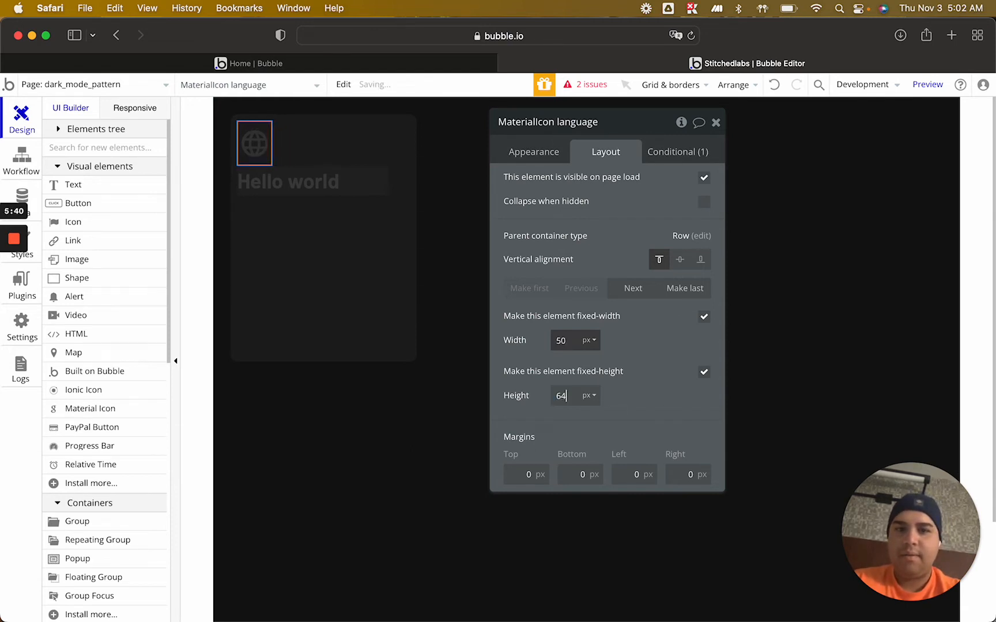
key("BackSpace")
type("7")
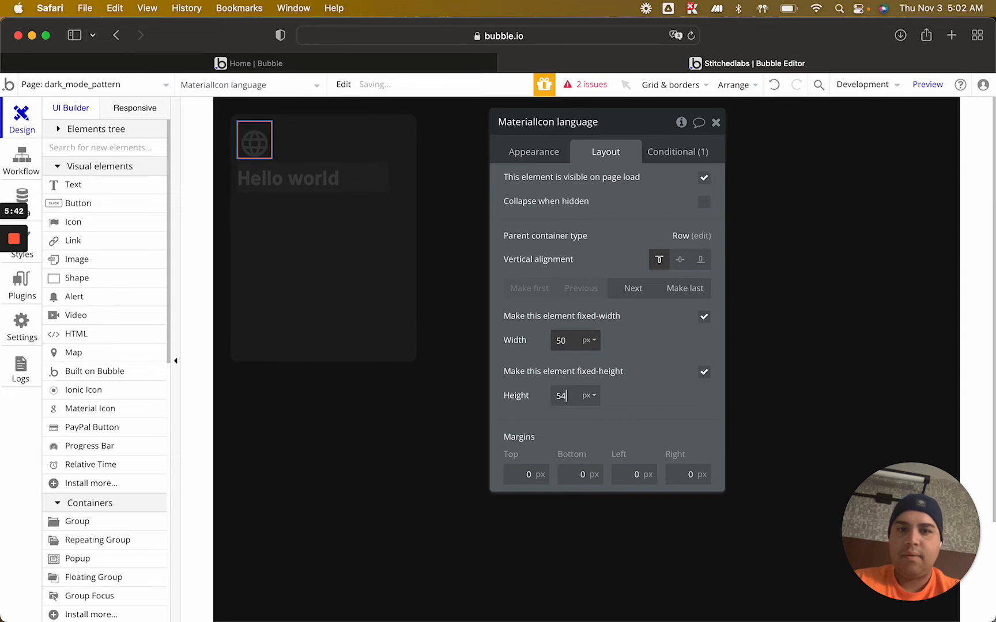
Turn off fixed width for the "Hello world" text and set its minimum width to 10 px
left_click(343, 180)
left_click(703, 317)
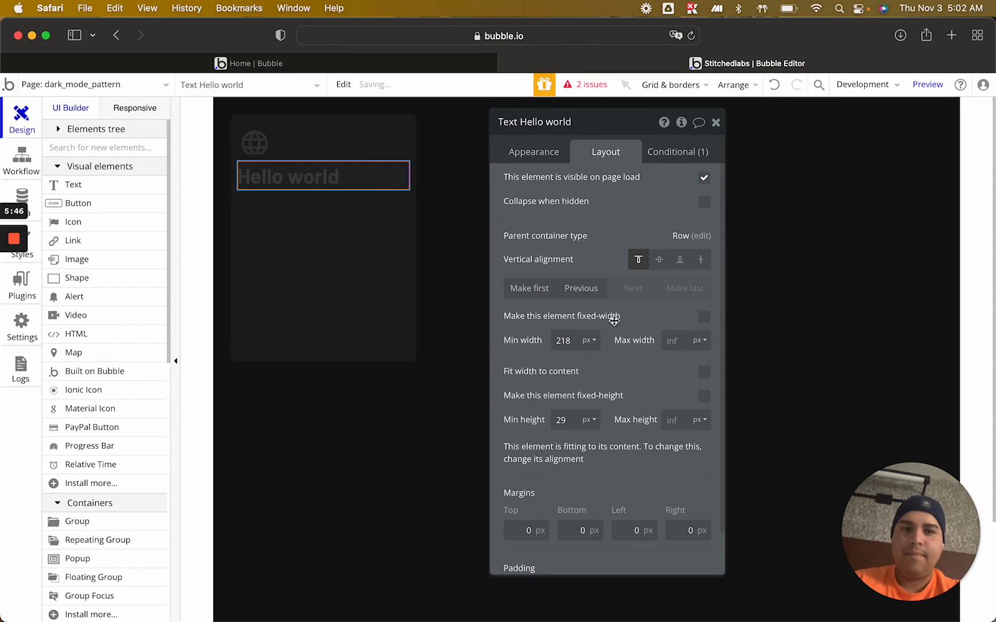
double_click(565, 340)
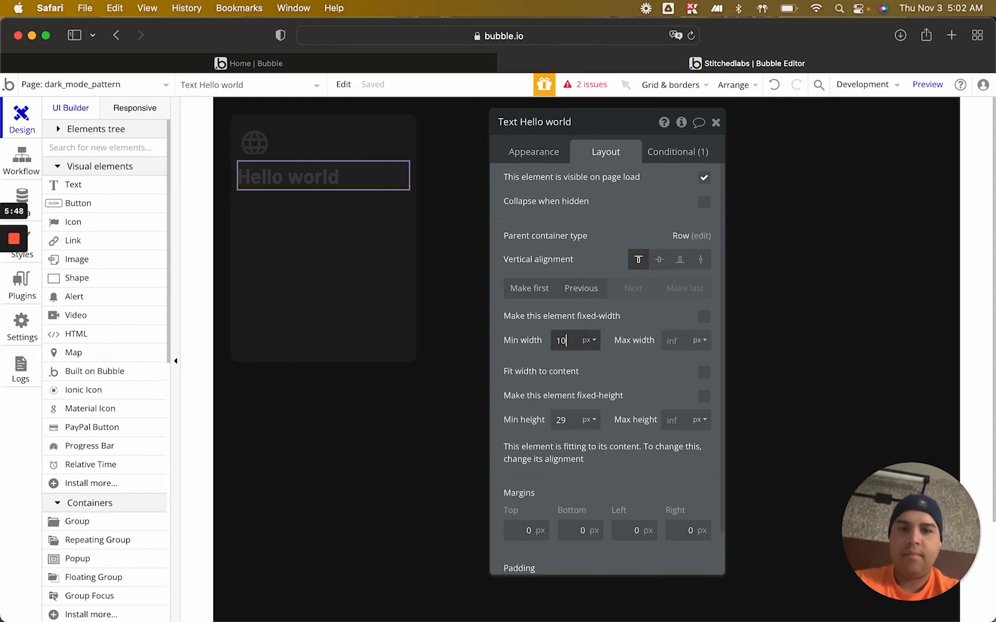
type("10")
left_click(637, 360)
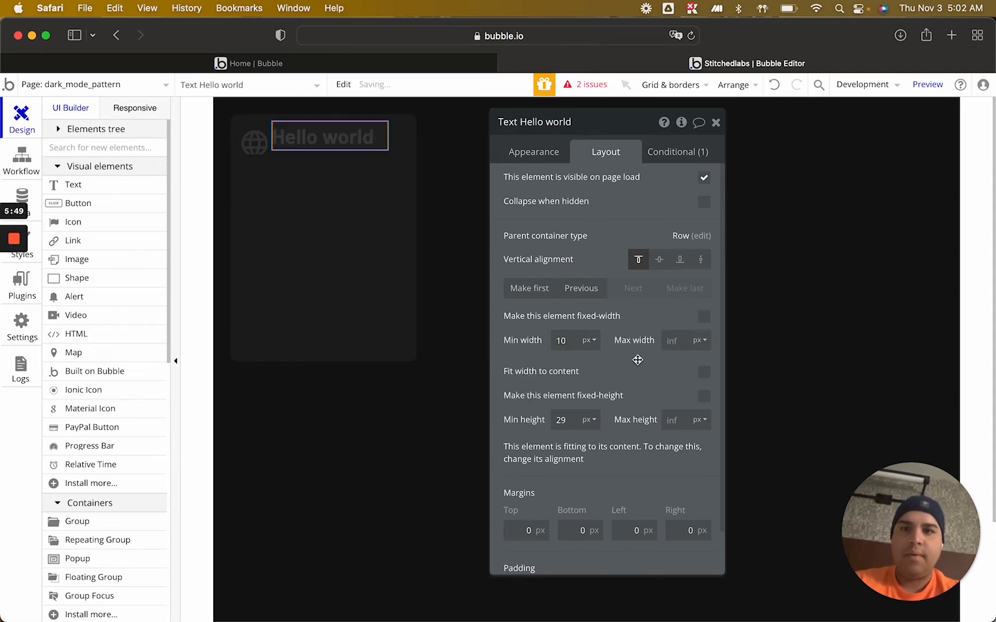
Center the "Hello world" text and the language icon vertically in their row group
left_click(660, 260)
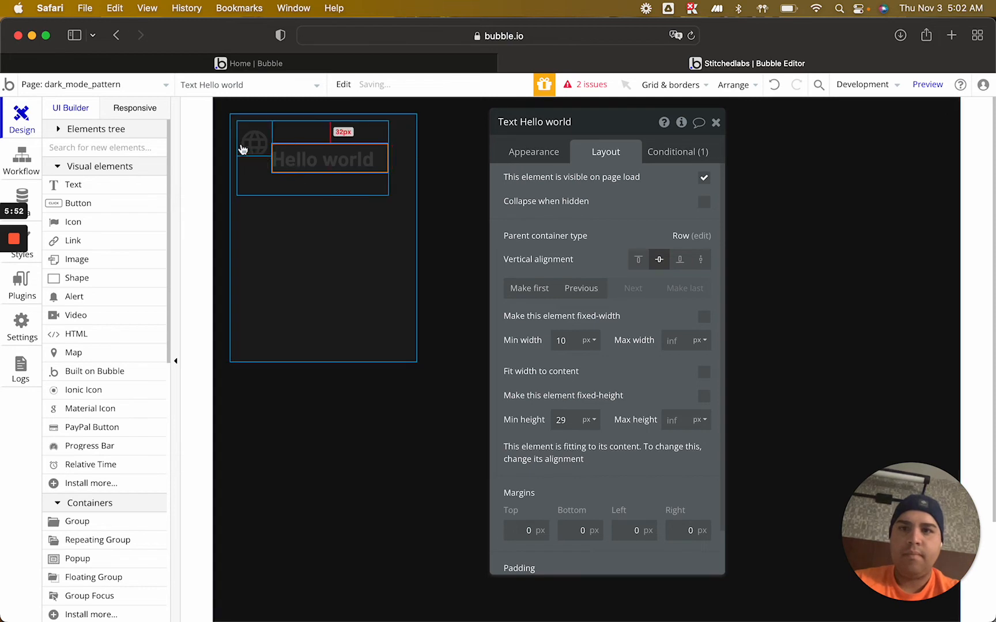
left_click(242, 147)
left_click(680, 261)
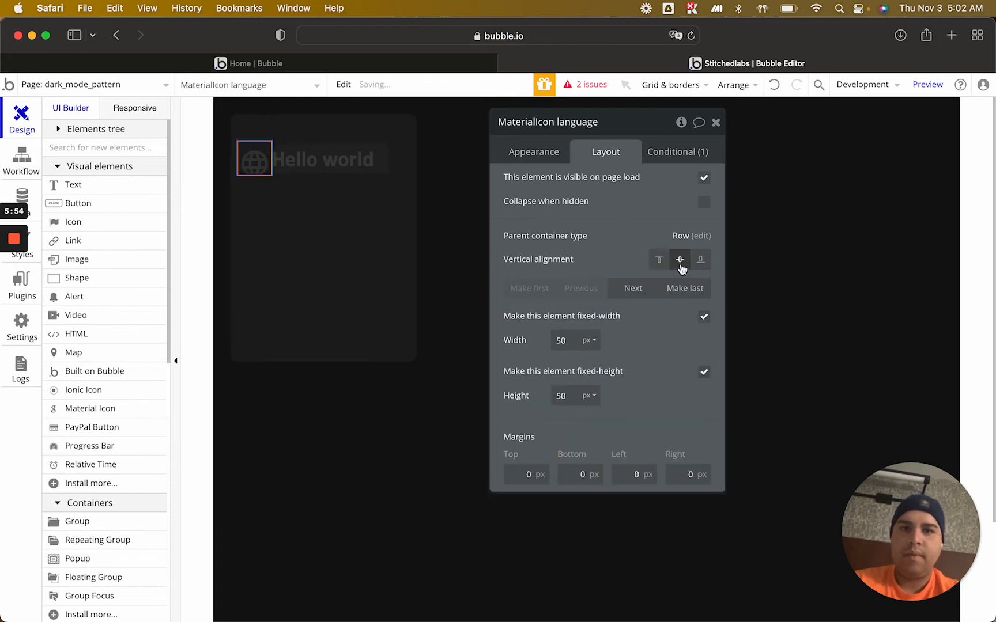
Reduce Group B's minimum height to 70 px
left_click(343, 177)
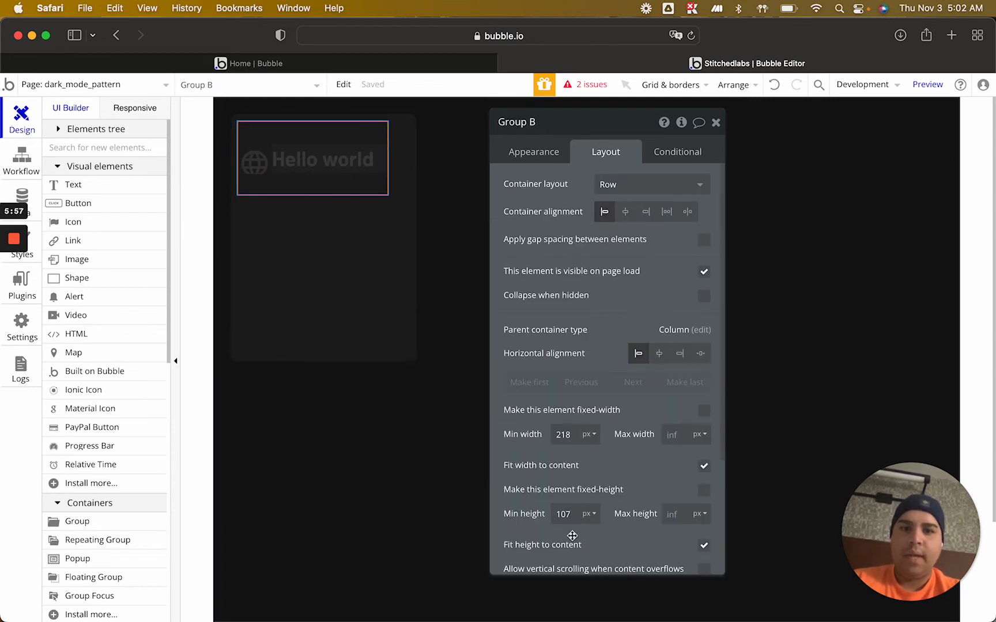
left_click(571, 513)
key("BackSpace")
type("3")
key("Down")
key("Down")
key("Down")
key("Down")
key("Down")
key("Down")
key("Down")
key("Down")
key("Down")
key("Down")
key("Down")
key("Down")
key("Down")
key("Down")
key("Down")
key("Down")
key("Down")
key("Down")
key("Down")
key("Down")
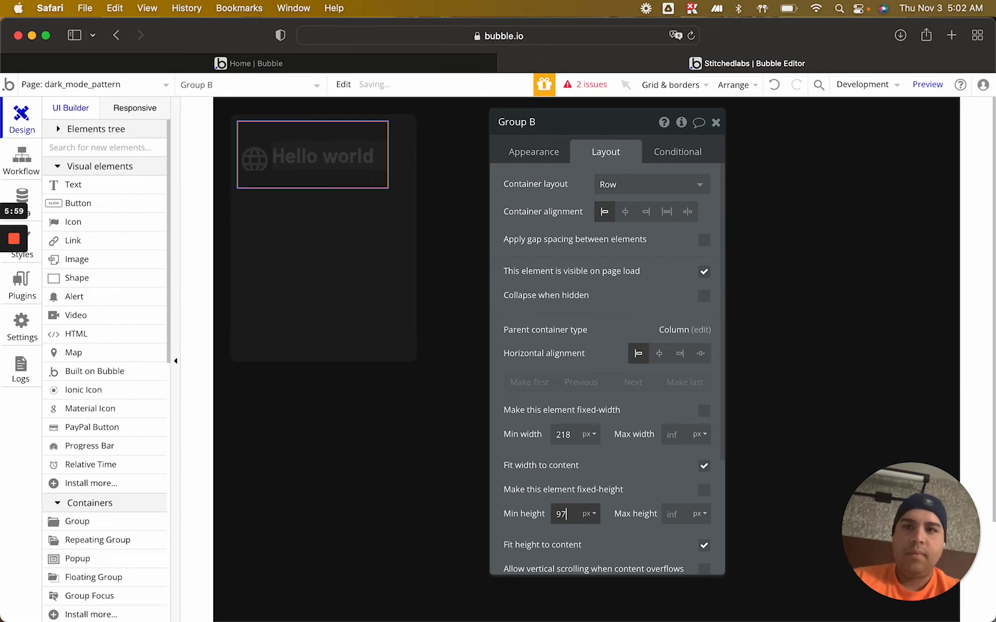
key("Down")
key("Down")
key("Down")
key("Down")
key("Down")
key("Down")
key("Down")
key("Down")
key("Down")
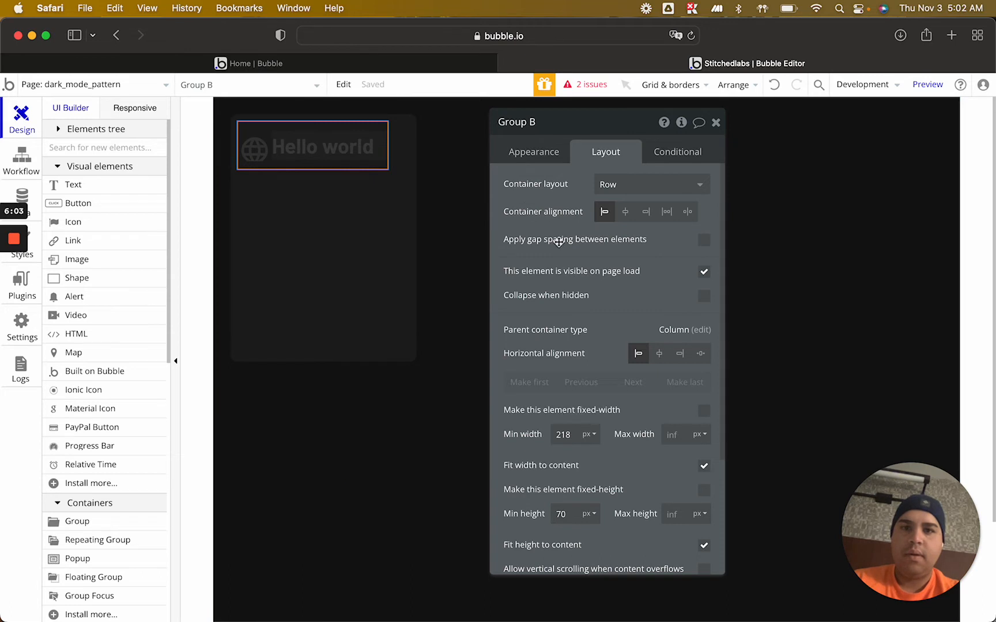
Switch on the dark mode conditions of the "Hello world" text and language icon for preview, then close the property editor
left_click(334, 151)
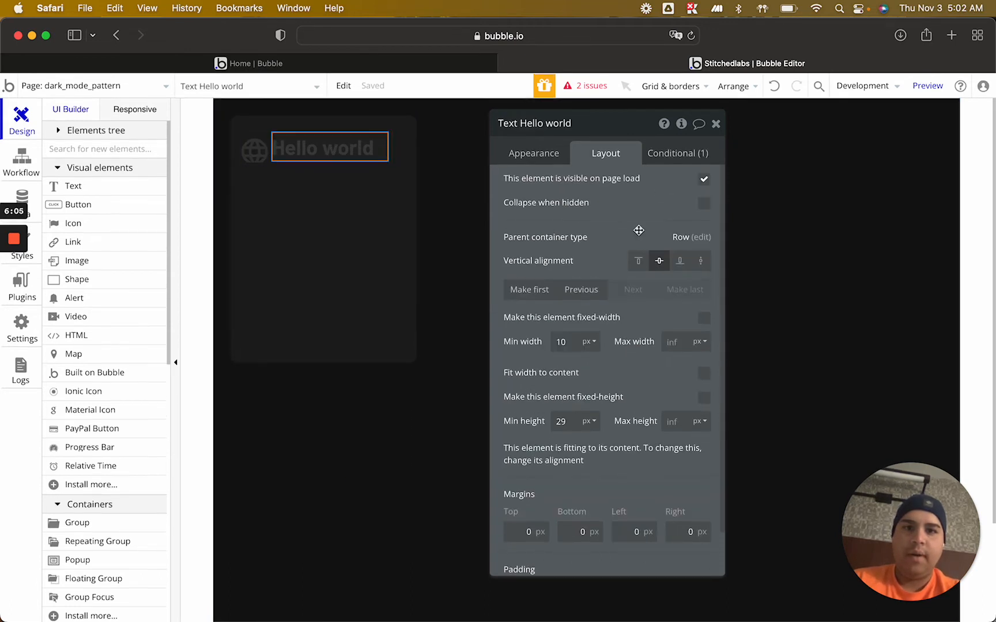
left_click(672, 152)
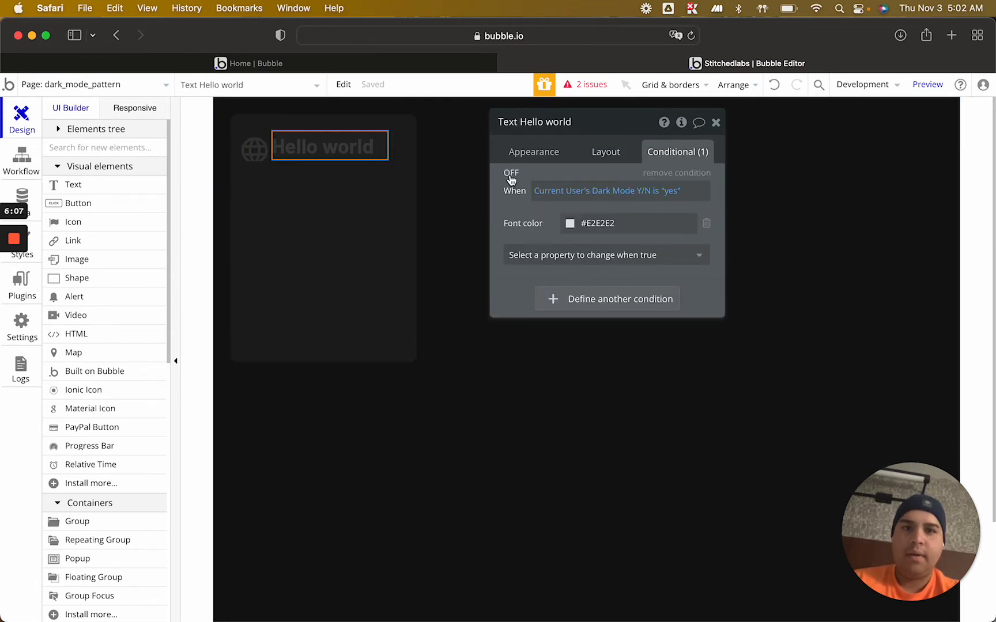
left_click(253, 148)
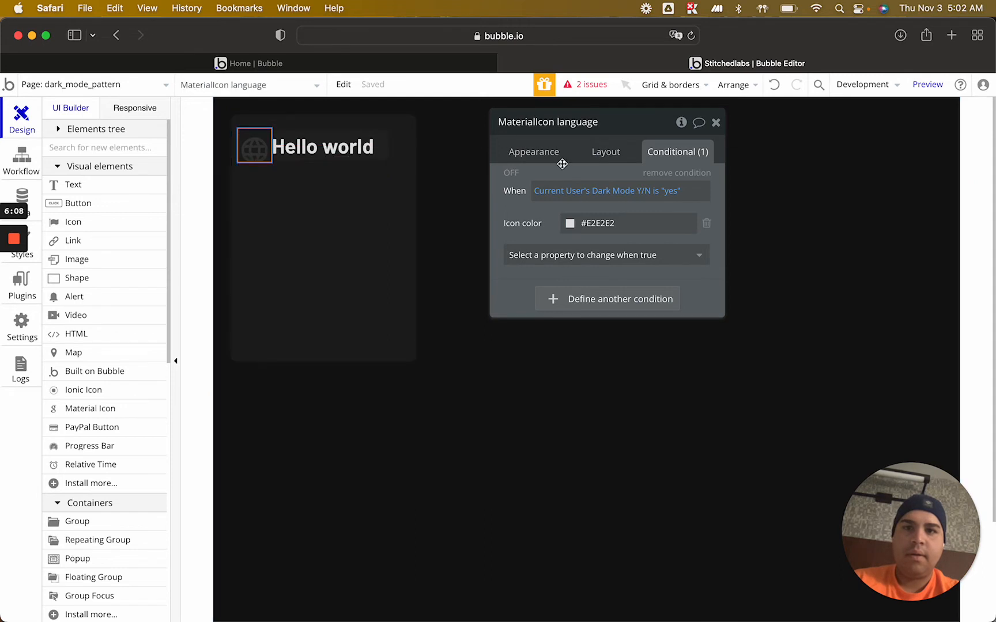
left_click(516, 174)
left_click(716, 123)
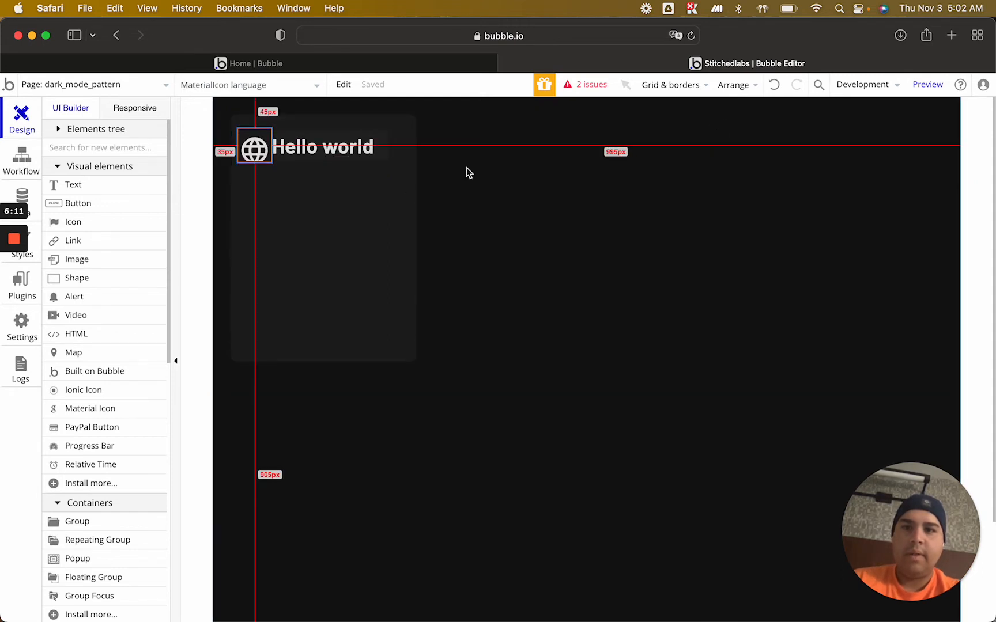
Set Dark Mode Y/N to yes in the last listed user's entry under All Users in the app data and save it
left_click(22, 196)
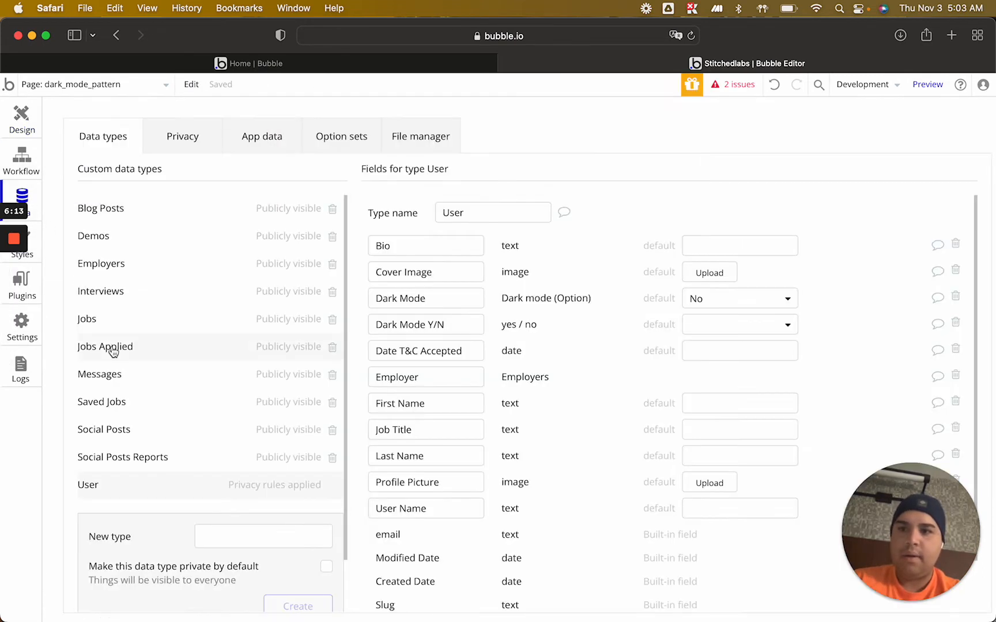
left_click(272, 134)
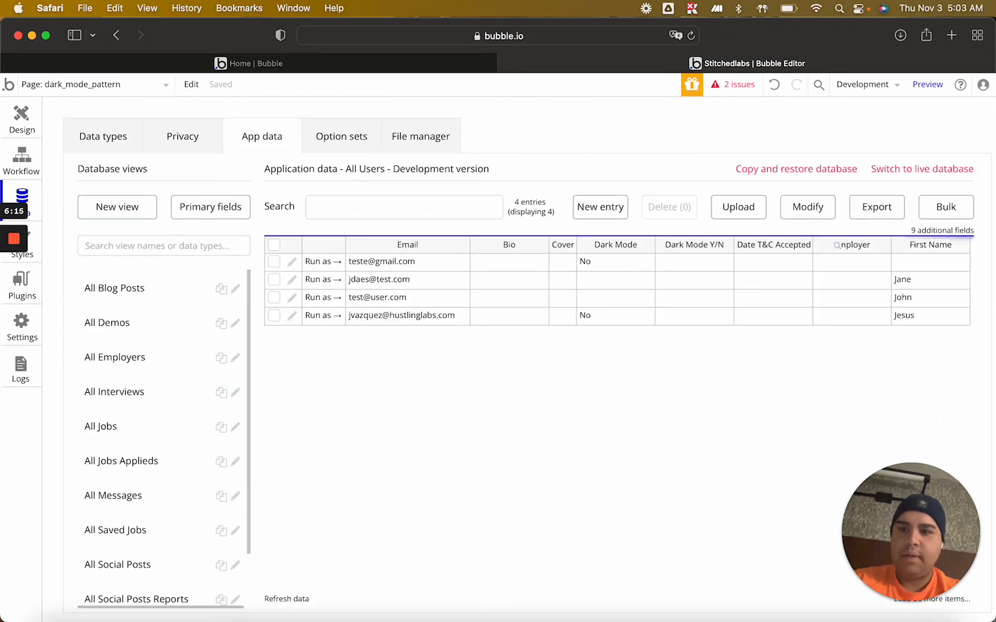
scroll(122, 461, "down", 3)
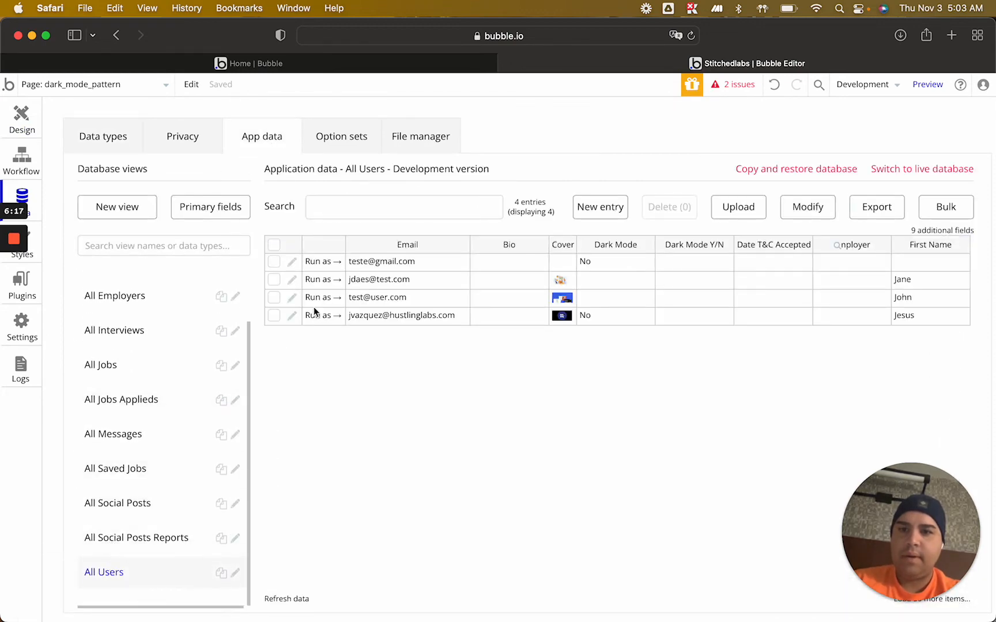
left_click(292, 318)
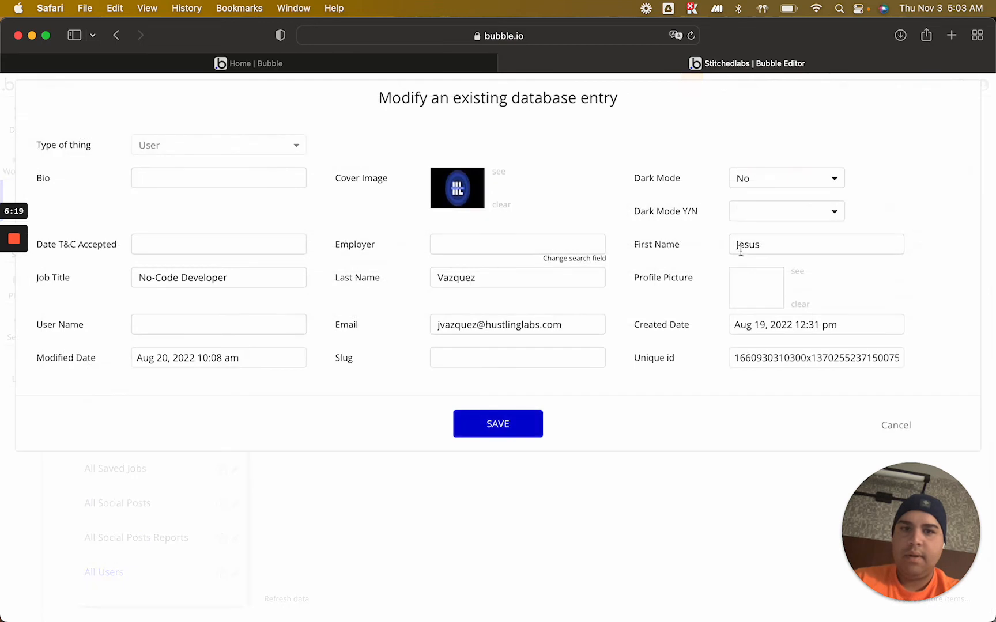
left_click(793, 218)
left_click(759, 238)
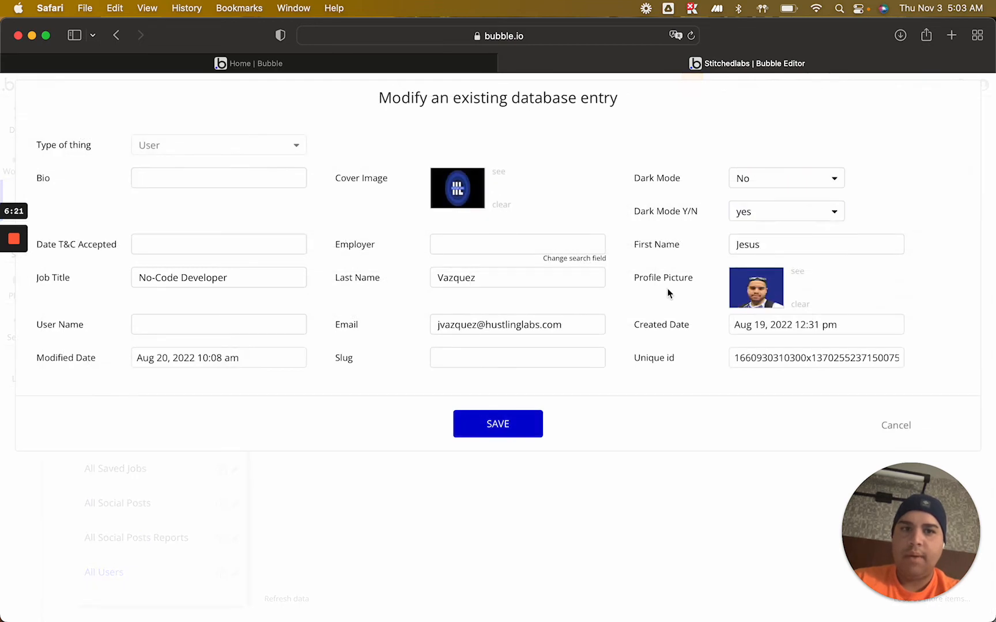
left_click(522, 428)
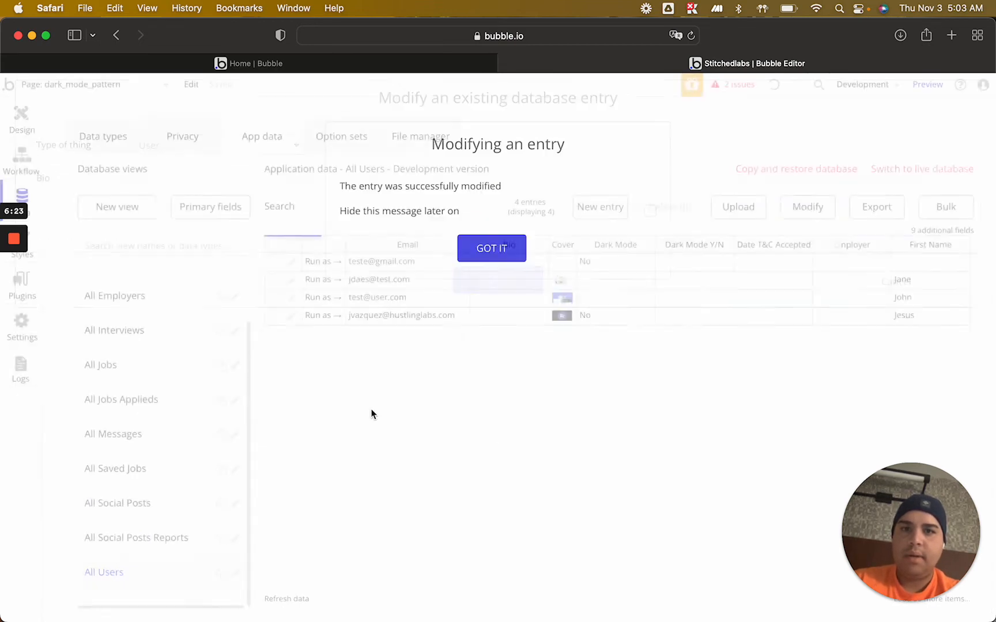
left_click(489, 263)
Run the app as the modified user to check the page in dark mode
left_click(327, 314)
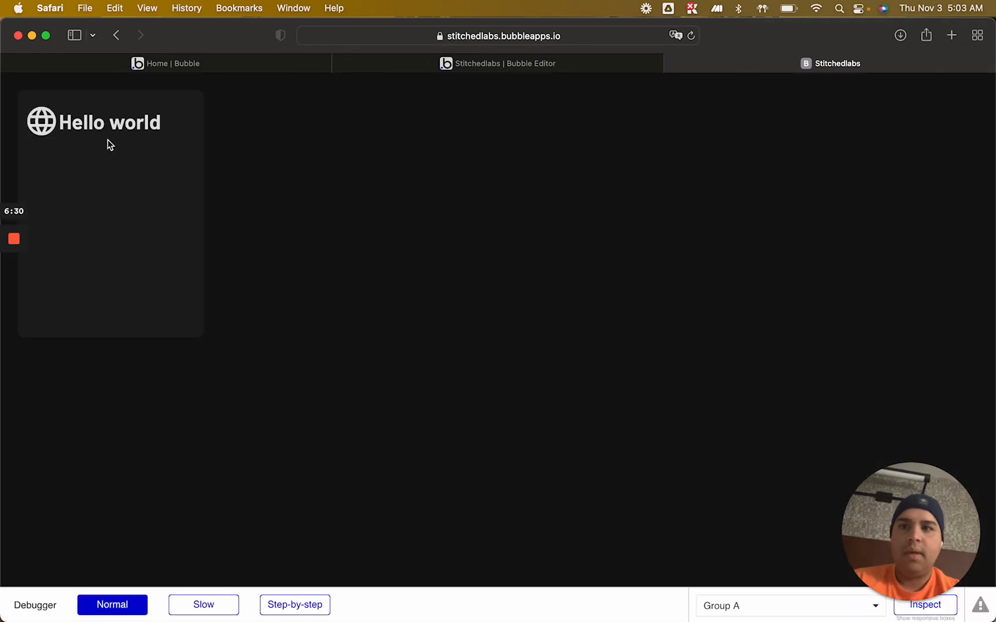
Set Dark Mode Y/N to no in the last listed user's entry, save it, and check the running page
left_click(515, 63)
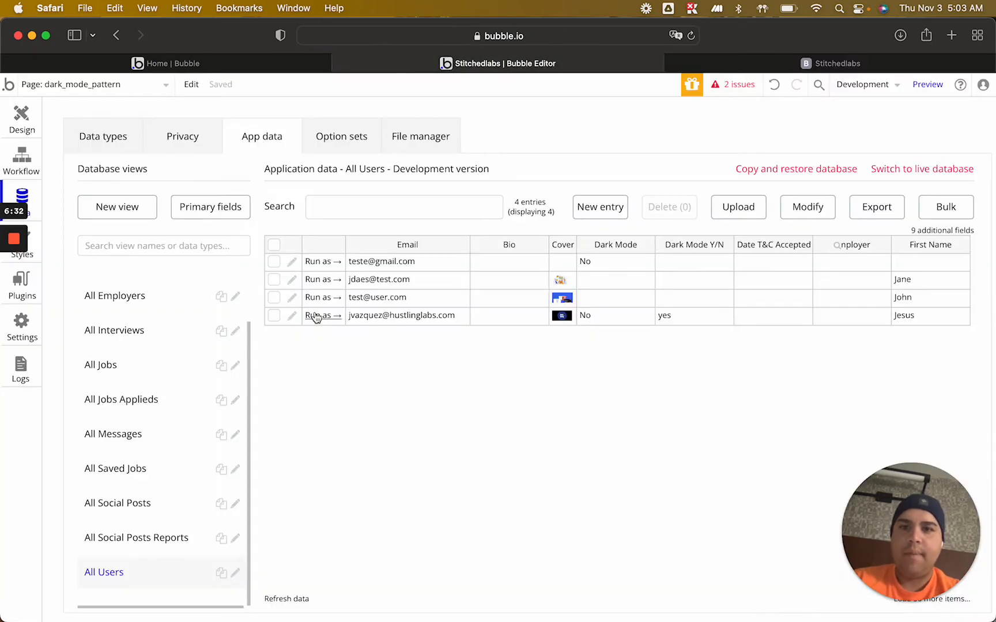
left_click(292, 317)
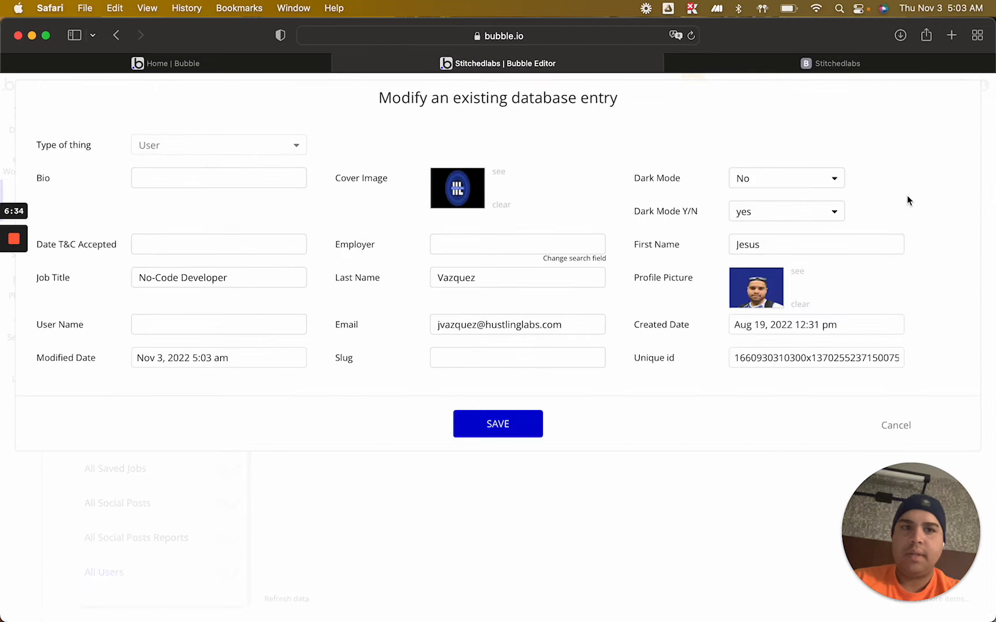
left_click(792, 215)
left_click(755, 256)
left_click(522, 431)
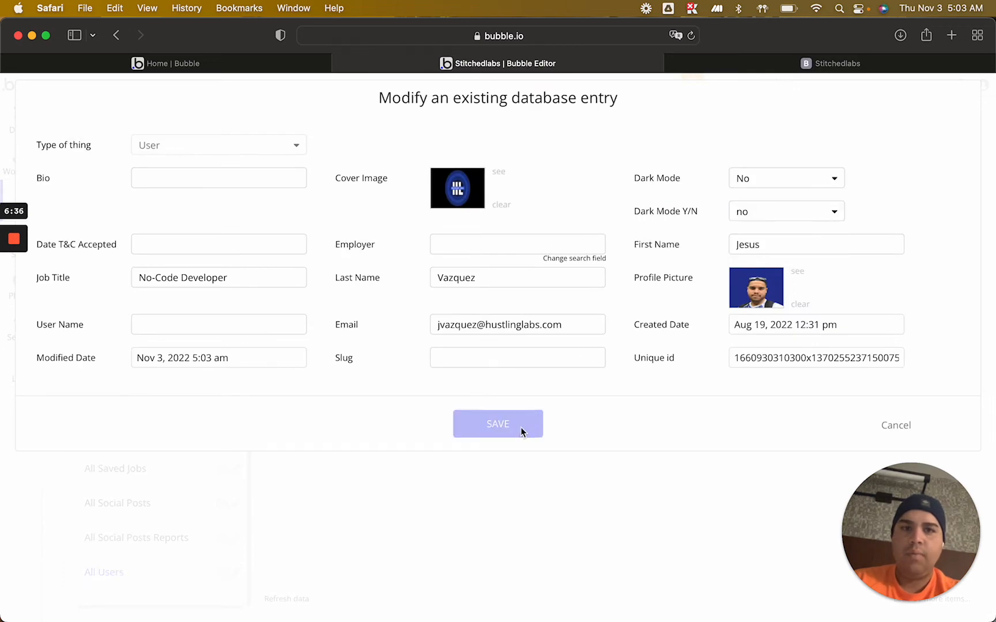
left_click(834, 66)
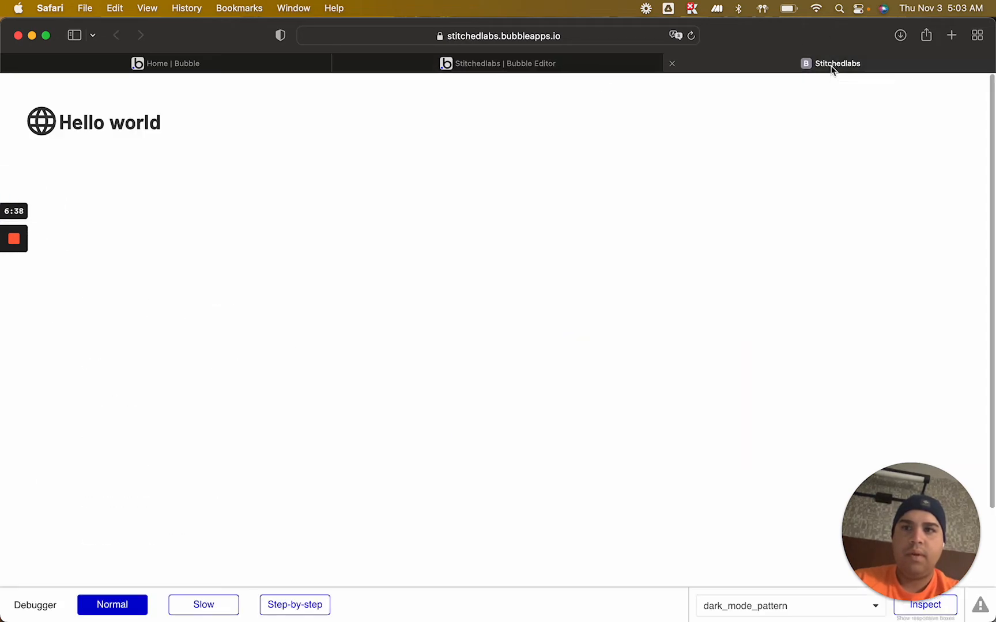
Set Dark Mode Y/N to yes in the last listed user's entry, save it, and view the running page
left_click(507, 64)
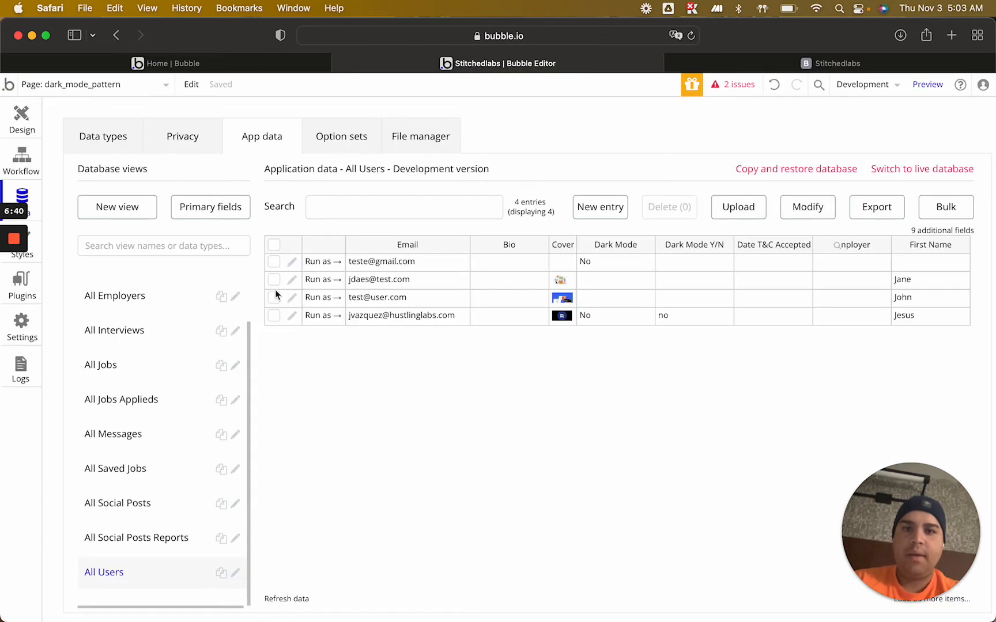
left_click(292, 318)
left_click(822, 214)
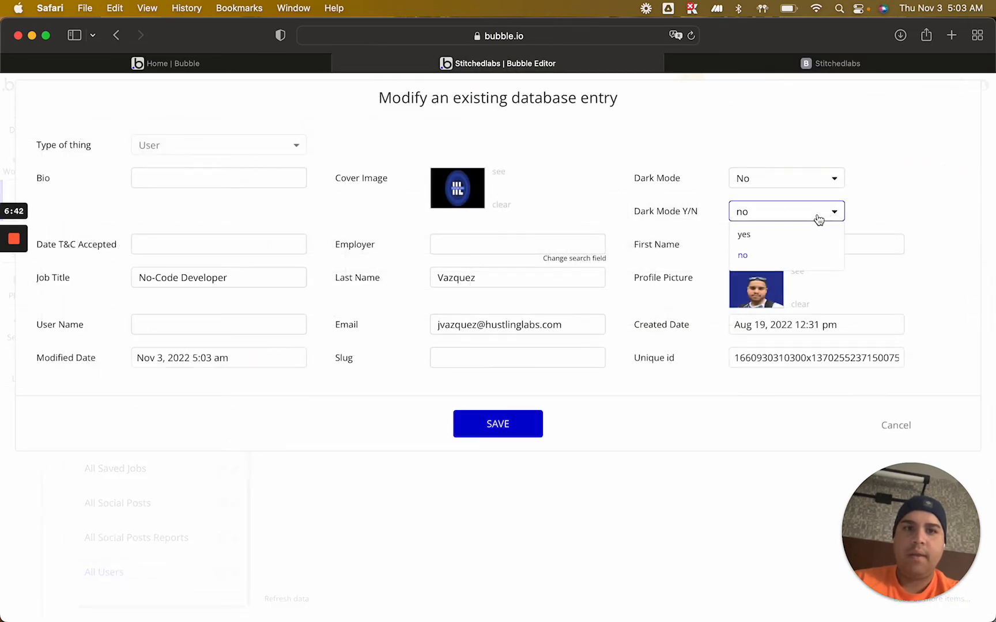
left_click(790, 235)
left_click(498, 421)
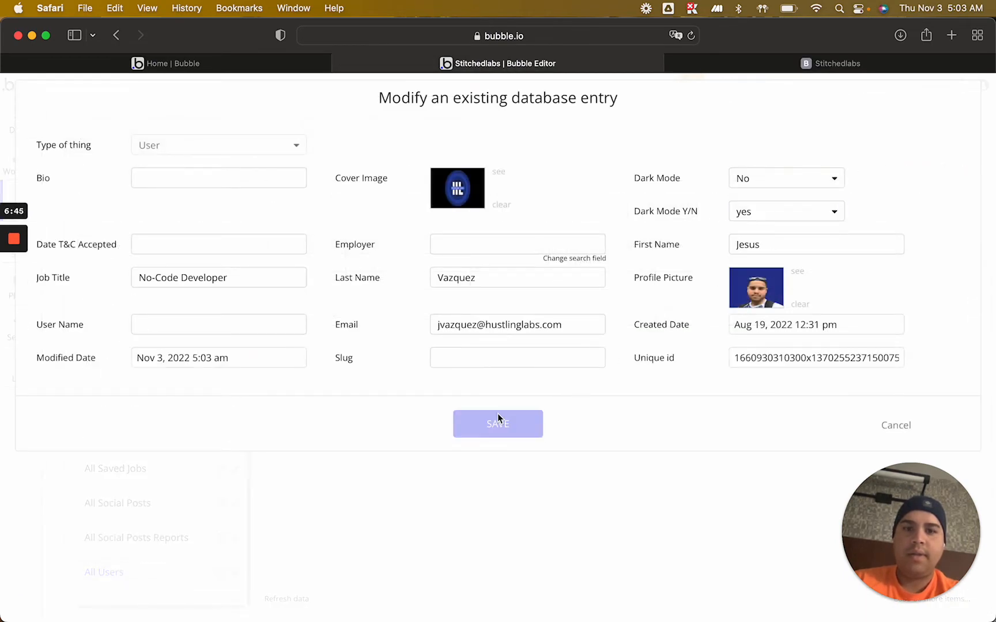
left_click(793, 62)
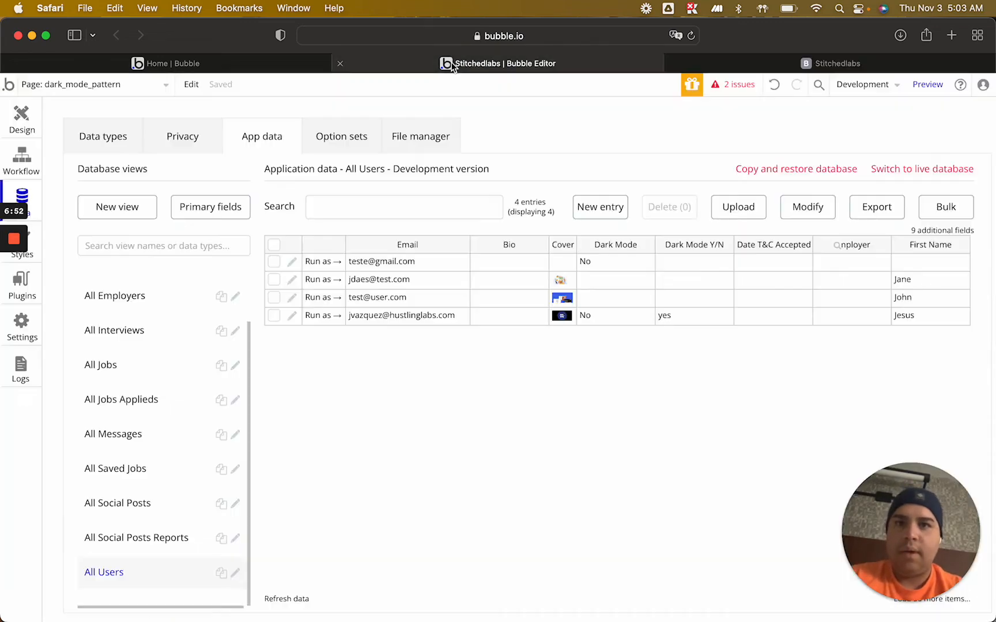
Review the User data type's dark mode fields and the options in the Dark Mode (Option) set
left_click(453, 58)
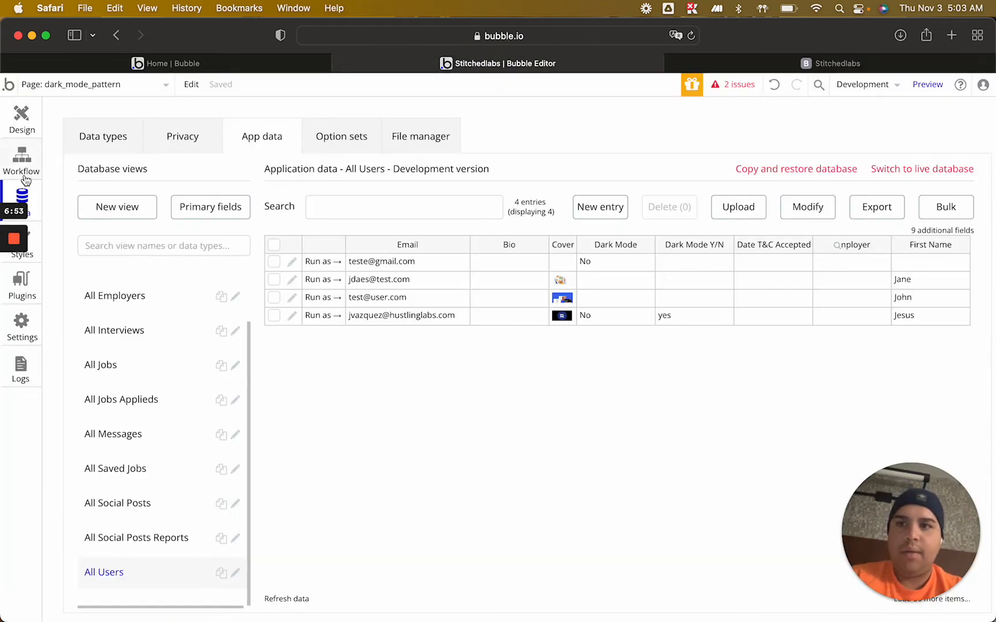
left_click(85, 142)
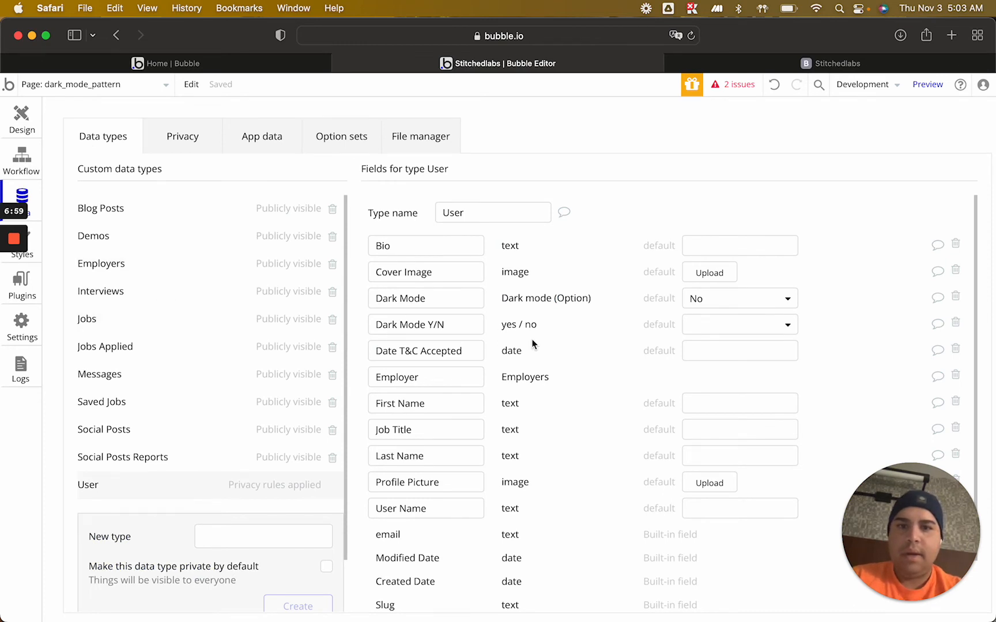
left_click(338, 138)
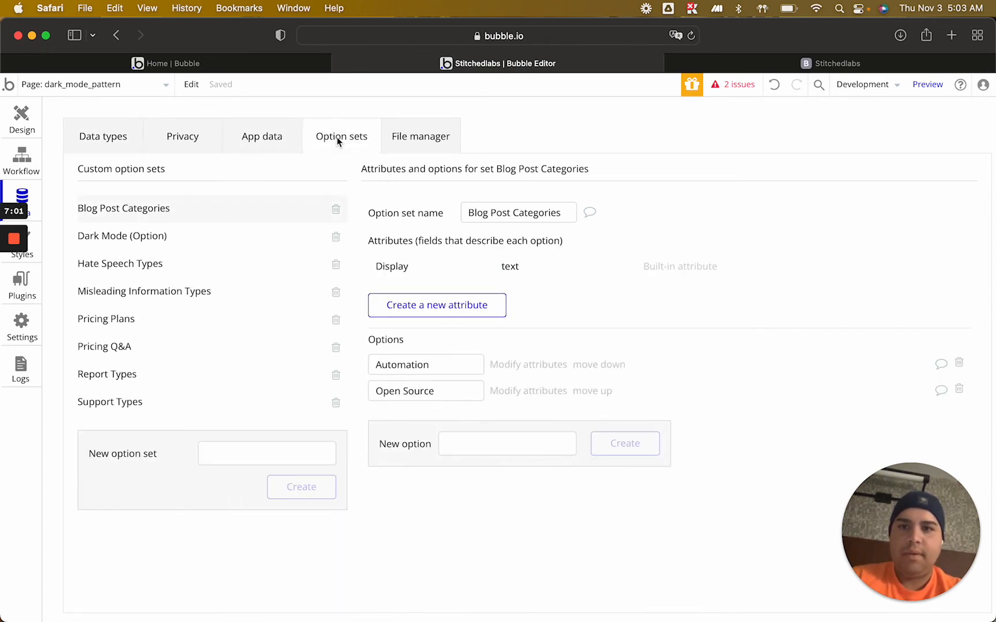
left_click(159, 241)
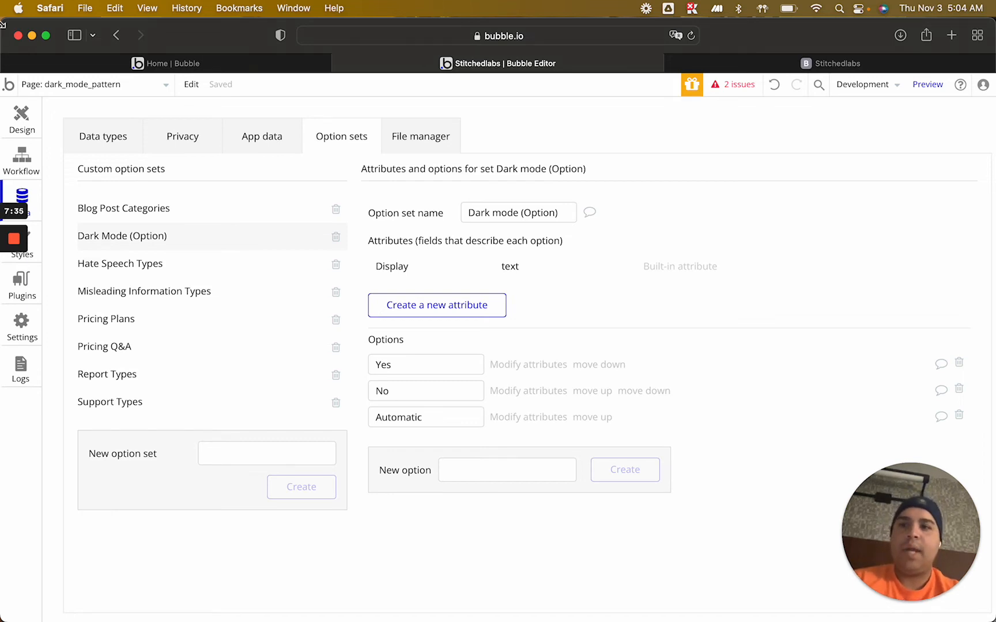
left_click(108, 138)
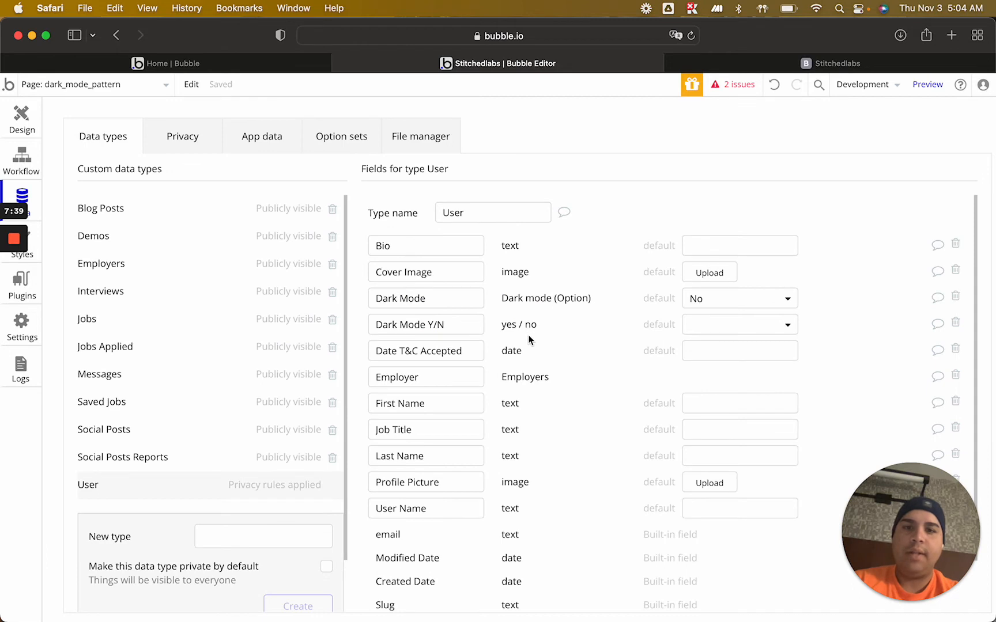
Draw a group about 223 by 149 px below the "Hello world" heading inside Group A
left_click(21, 118)
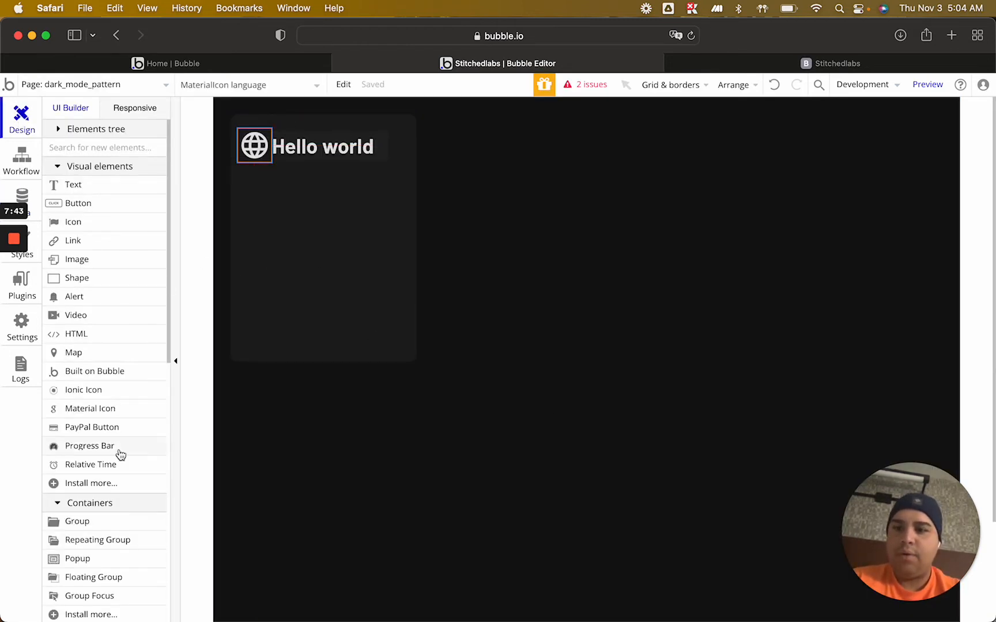
scroll(118, 453, "down", 1)
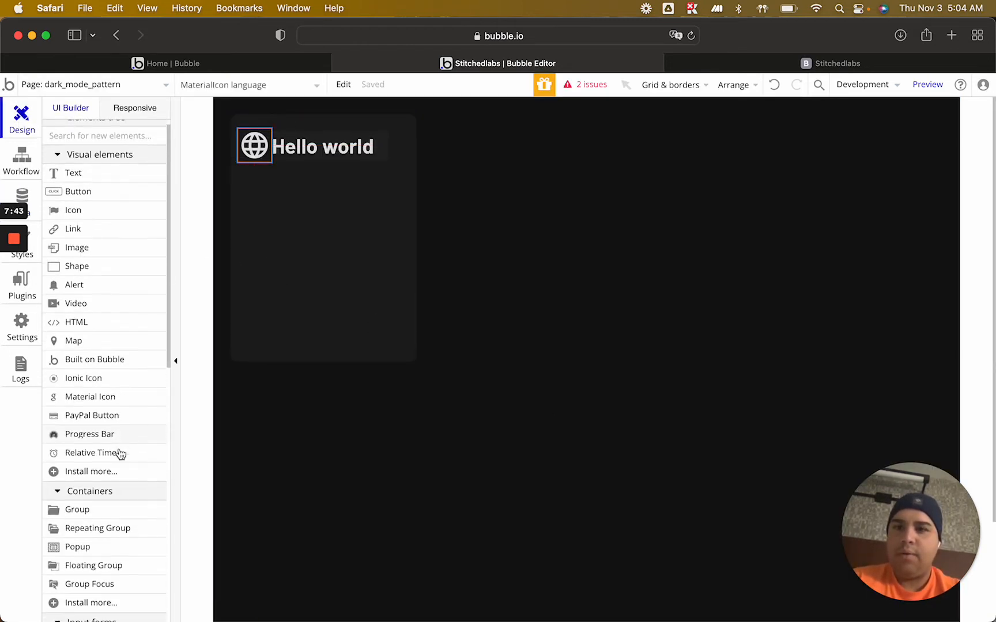
double_click(330, 215)
left_click(605, 151)
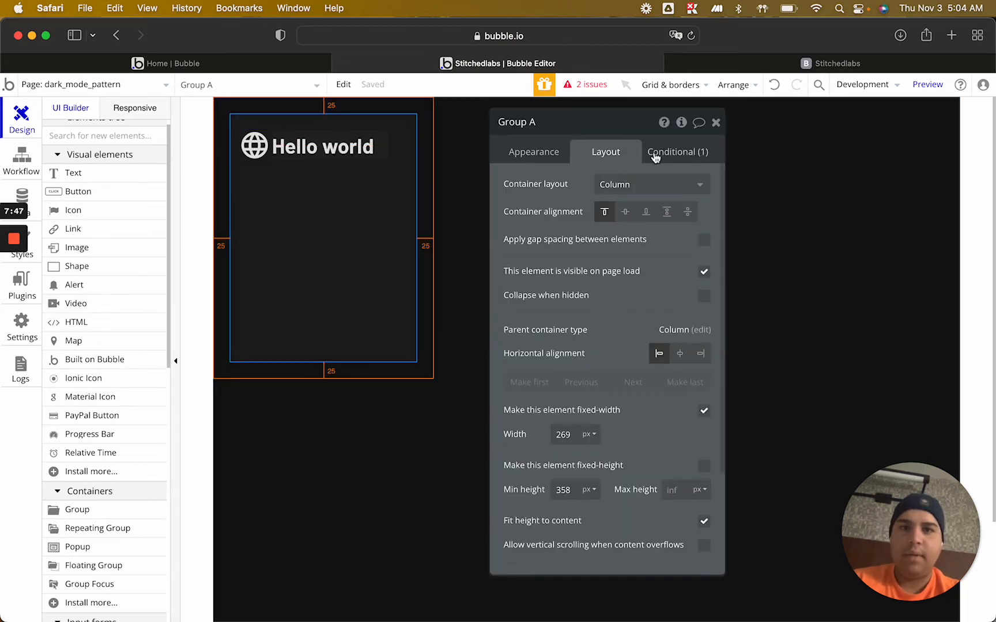
left_click(716, 123)
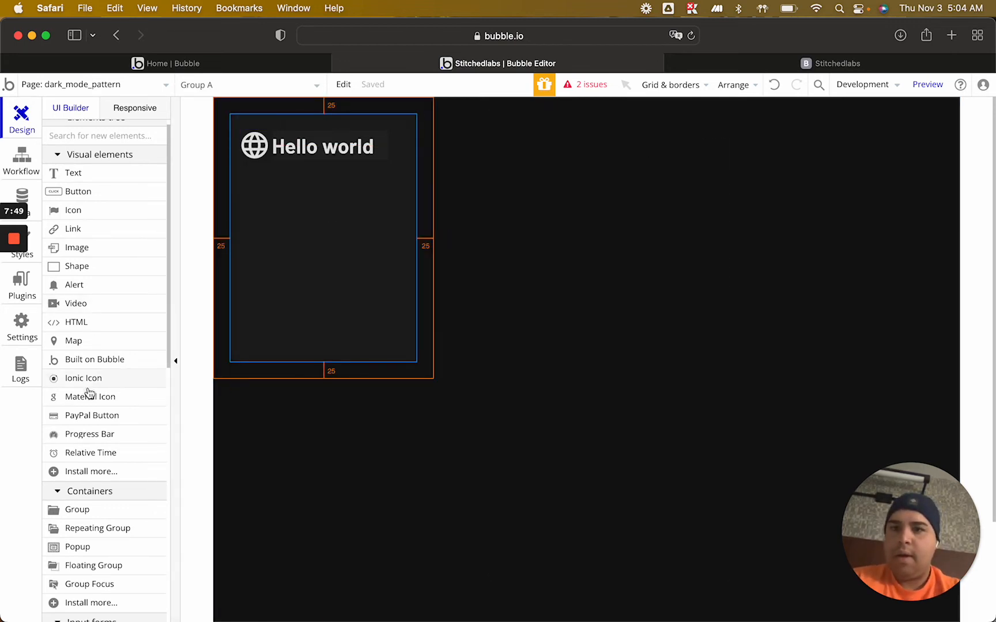
scroll(90, 398, "down", 5)
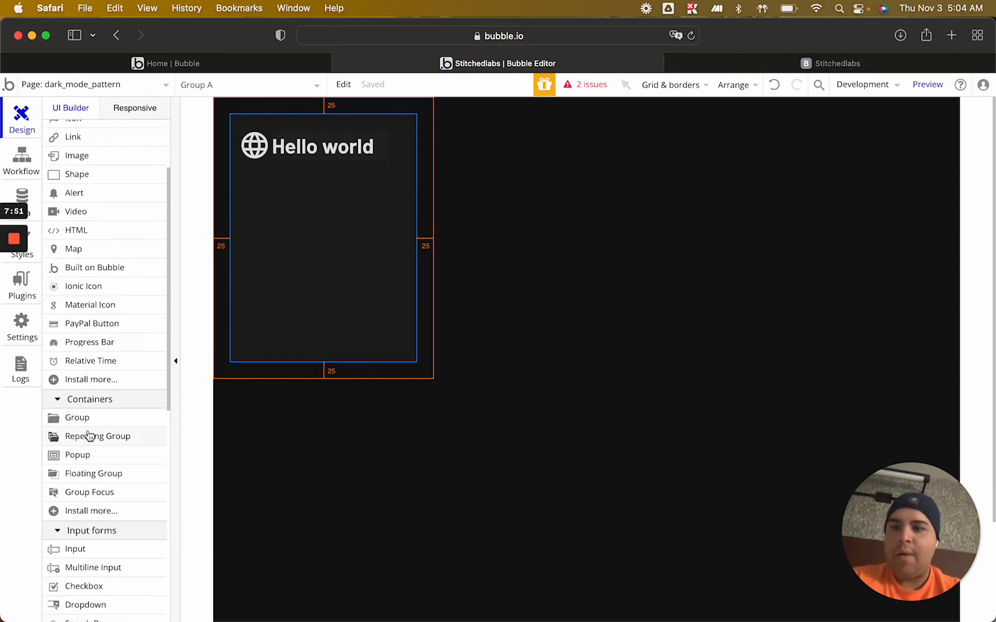
left_click(92, 424)
left_click_drag(254, 191, 408, 295)
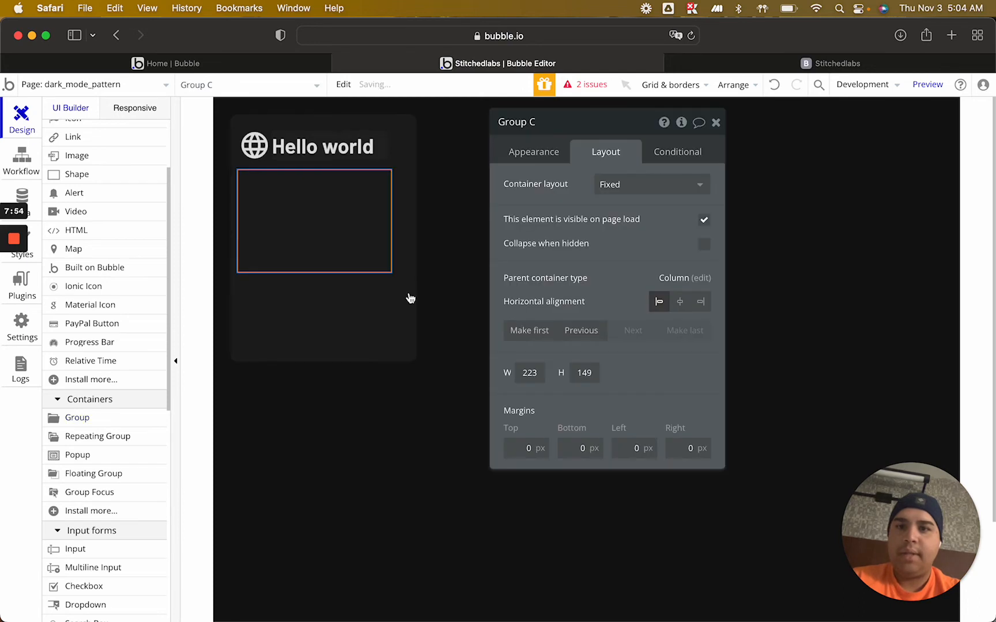
Rename the new group as Settings Group
left_click(573, 119)
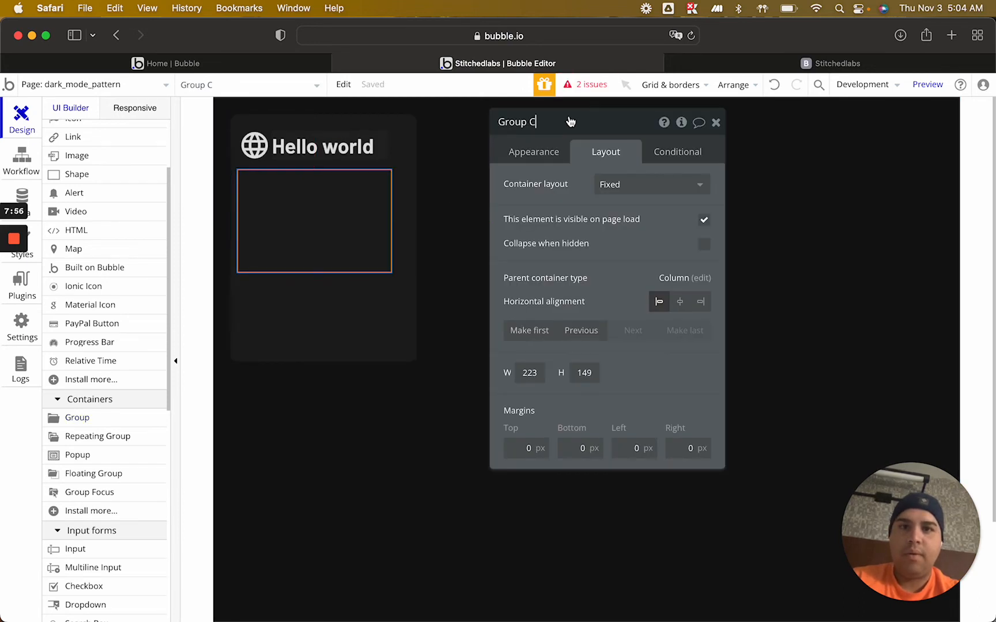
key("BackSpace")
key("BackSpace")
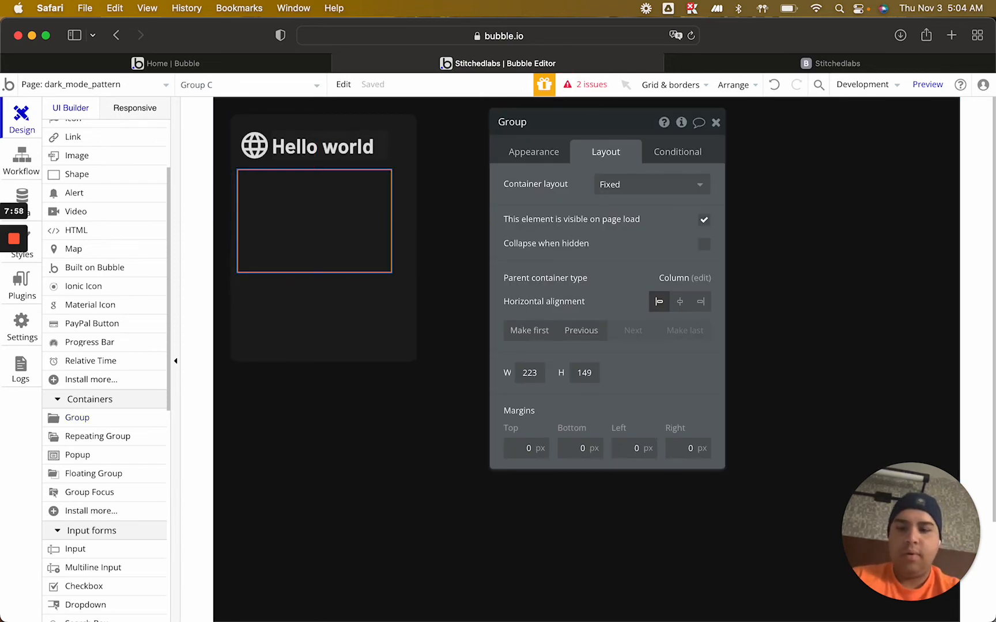
type("Settings")
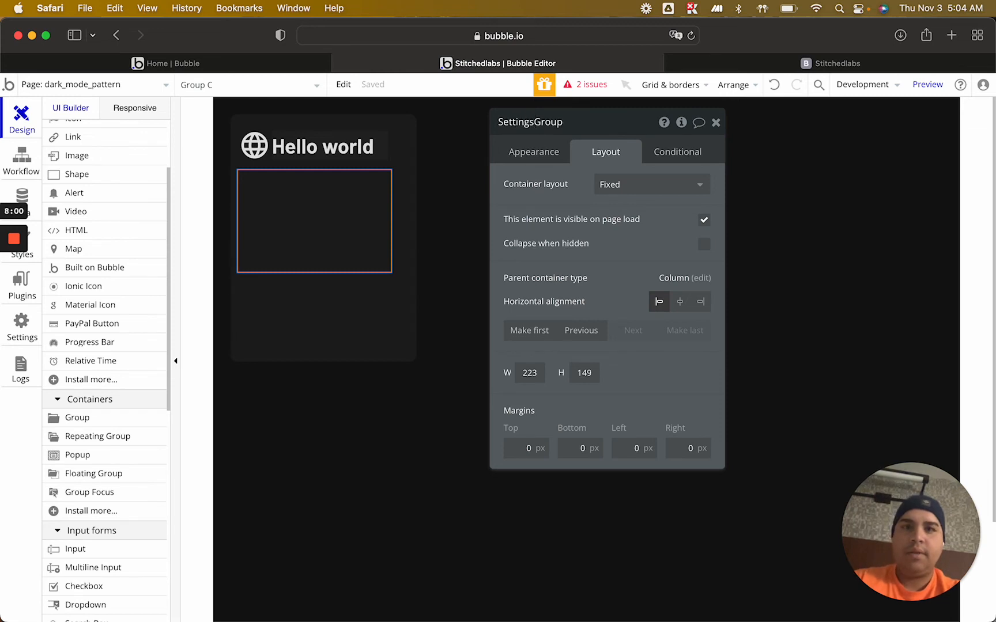
Give Settings Group a Column container layout, turn off its fixed width, and set its minimum height to 150 px
left_click(665, 186)
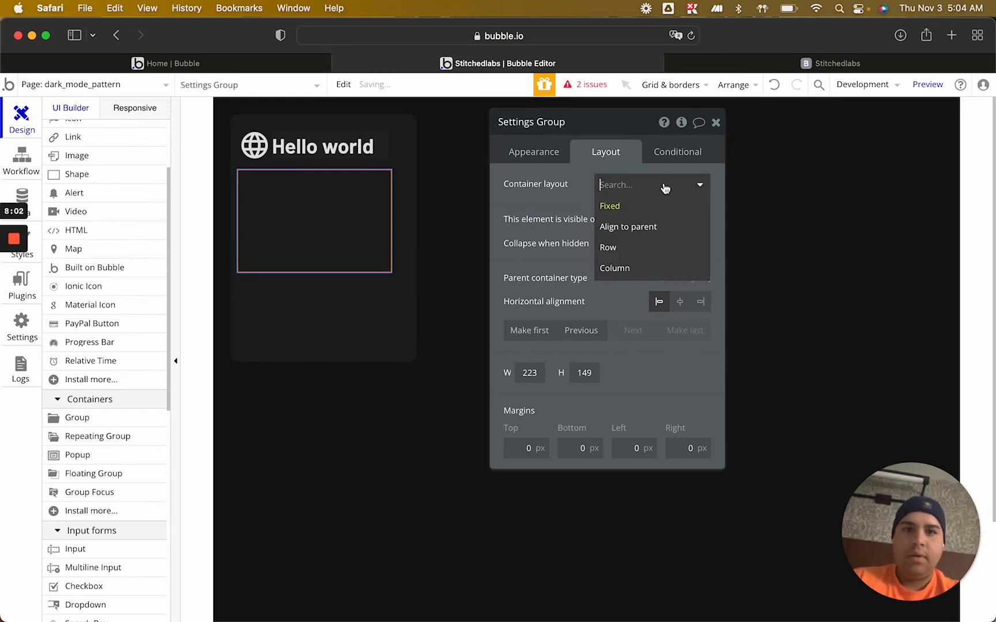
left_click(641, 268)
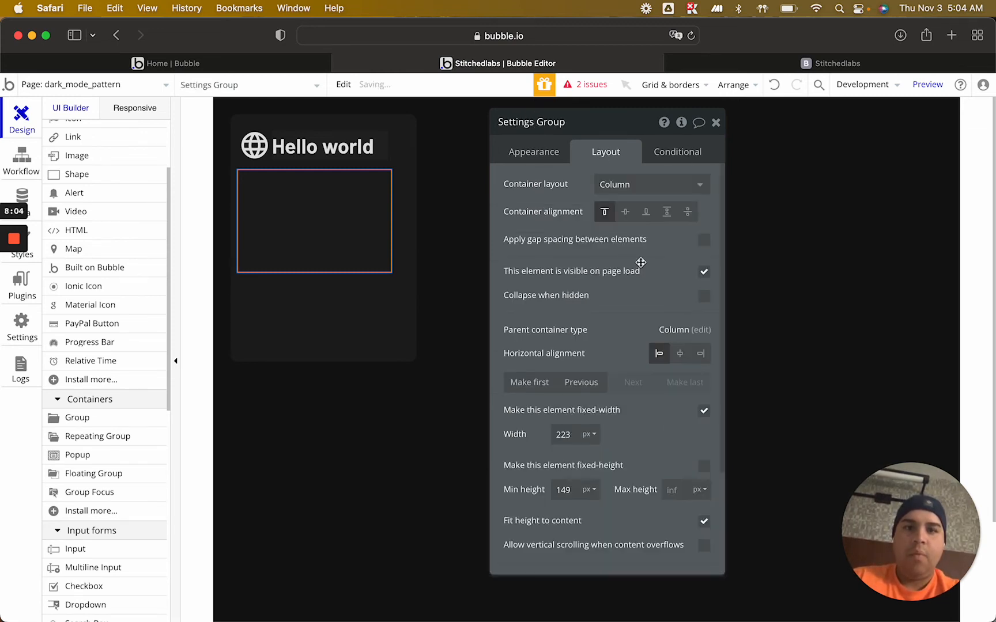
left_click(704, 412)
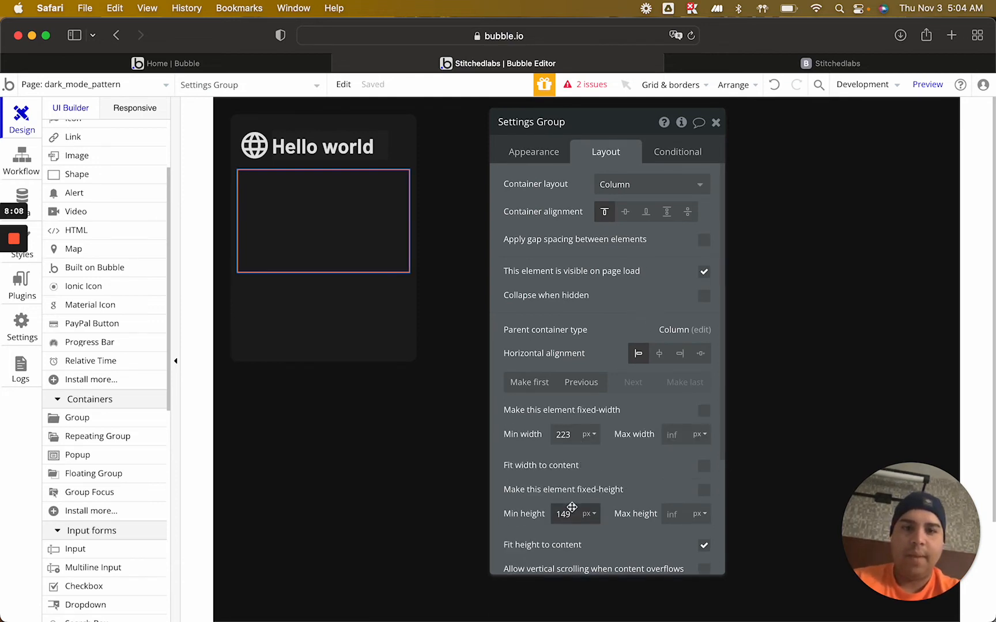
key("Up")
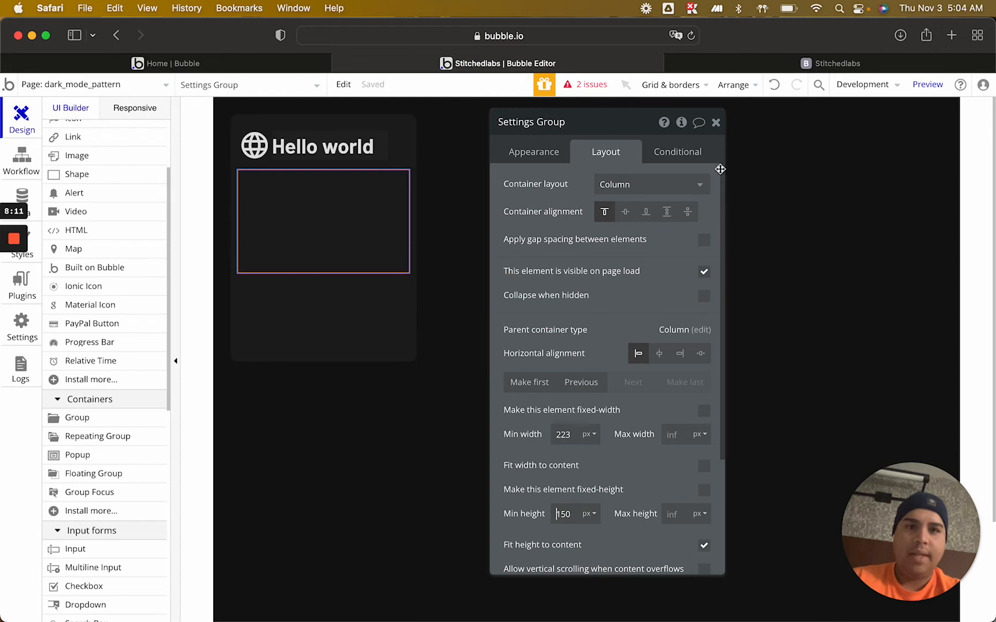
Draw a nested group about 227 by 34 px along the upper edge of Settings Group
left_click(716, 121)
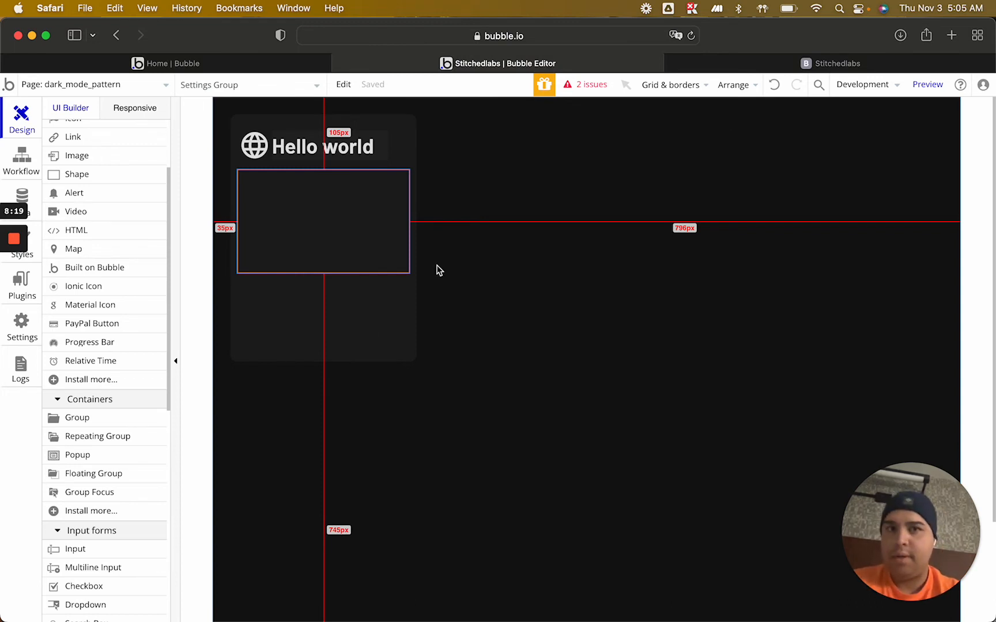
left_click(87, 417)
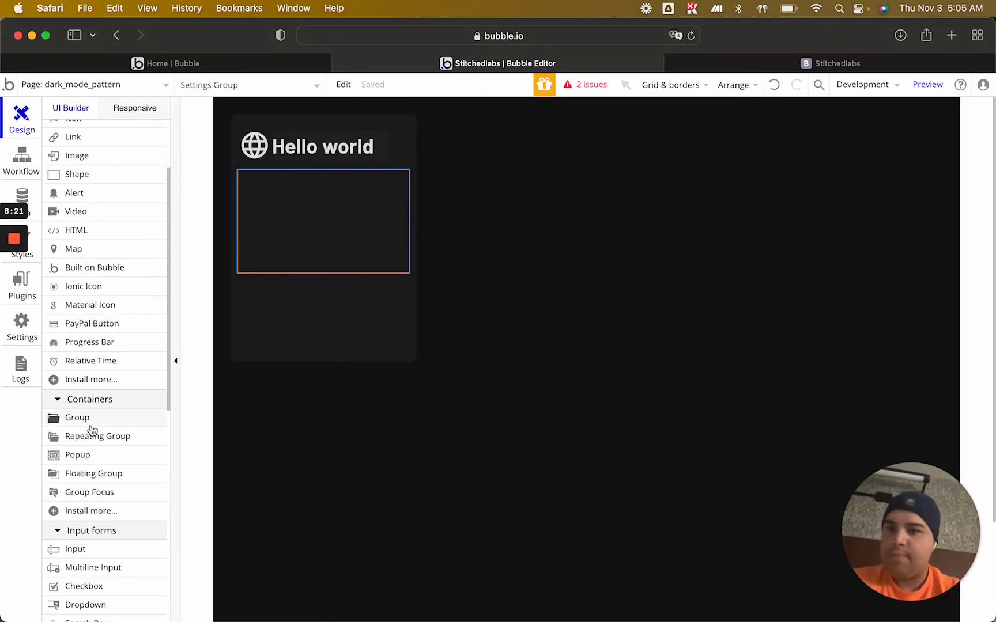
mouse_move(247, 179)
left_mouse_down()
mouse_move(400, 196)
mouse_move(406, 208)
left_mouse_up()
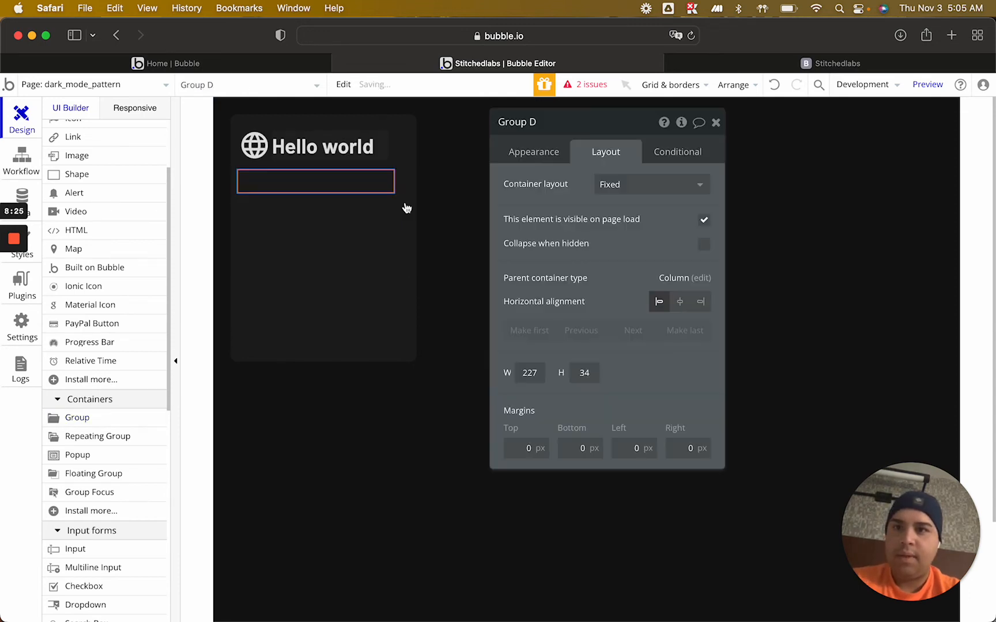
Allow auto-binding of the Dark Mode Y/N field in the User type's "User's own data" privacy rule
left_click(25, 194)
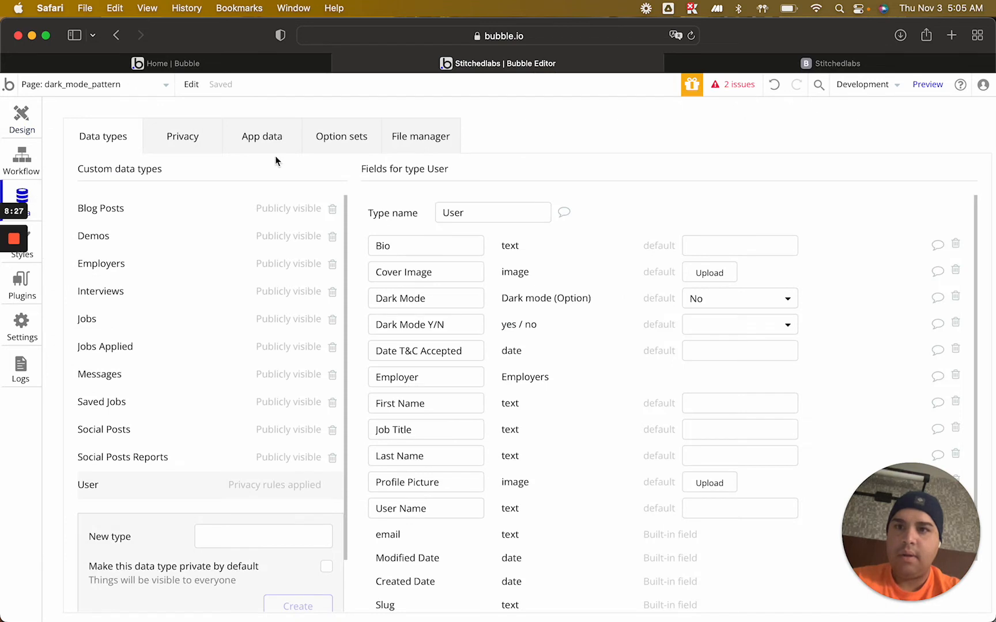
left_click(197, 136)
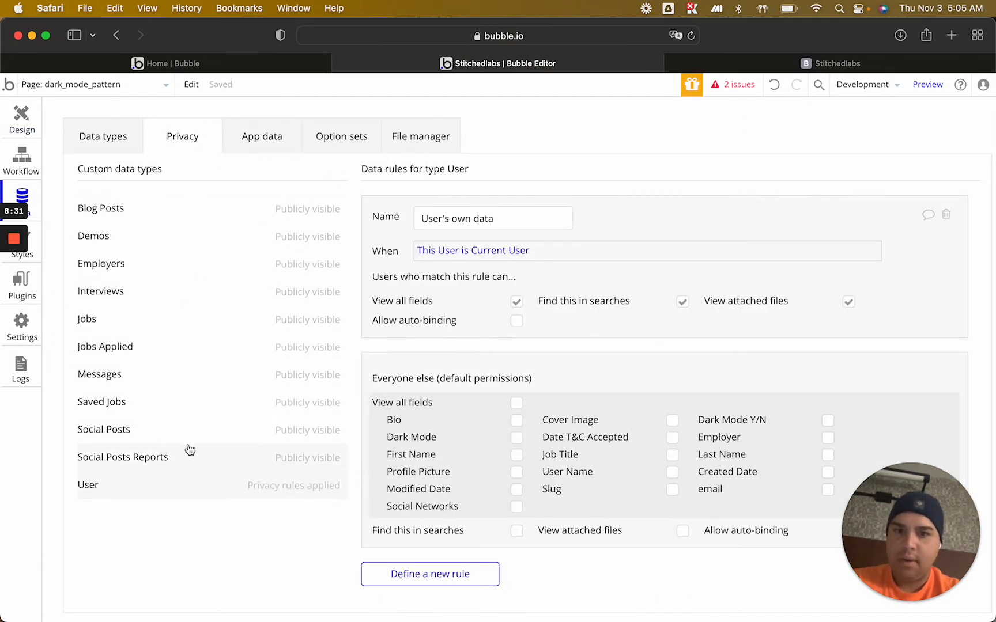
left_click(517, 322)
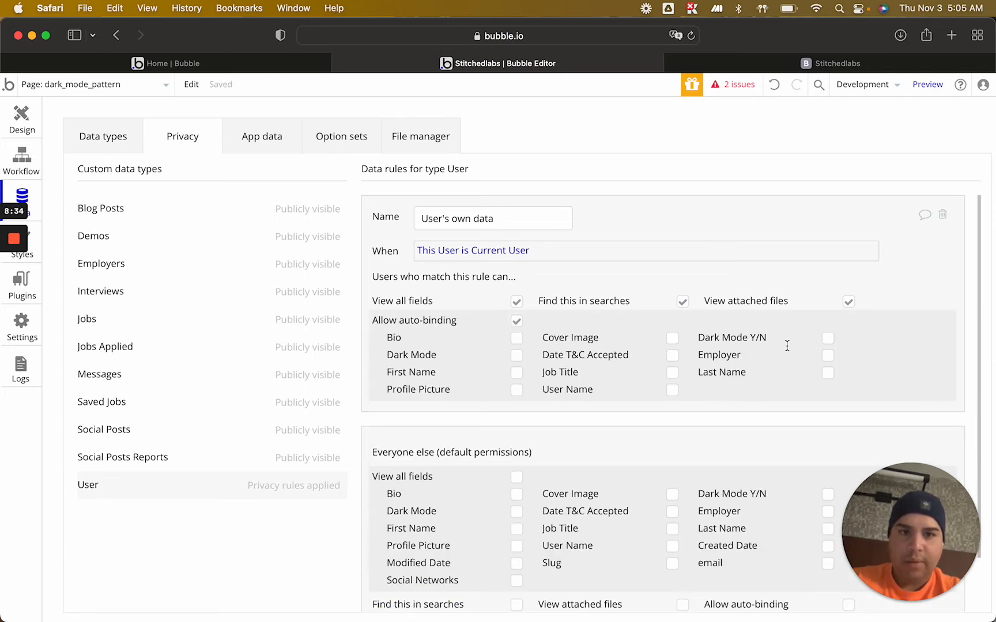
left_click(828, 338)
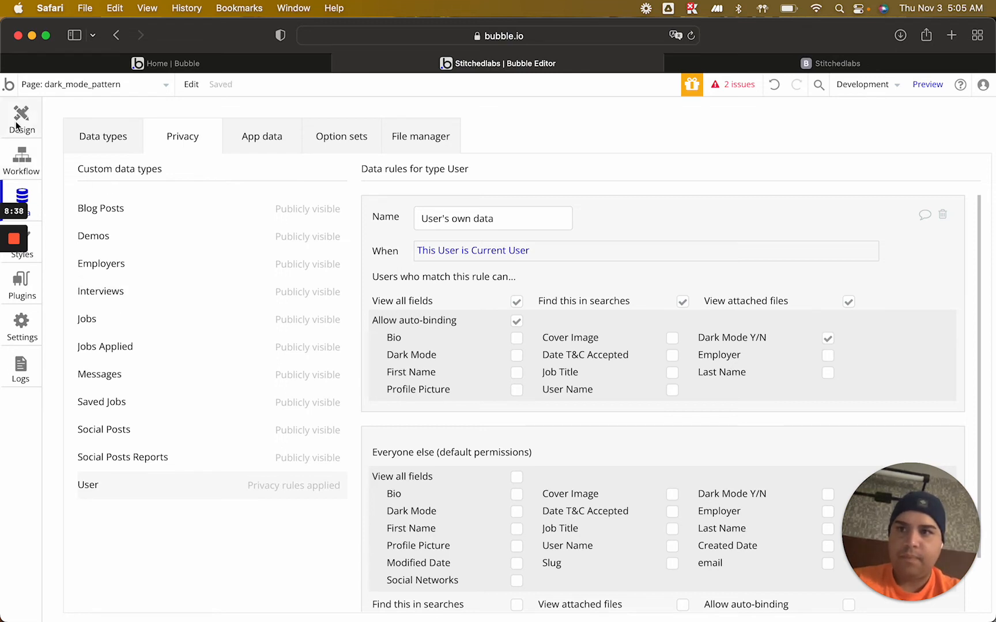
Return to the page design and add a "Dark Mode" text about 127 by 19 px inside Settings Group's nested group
left_click(17, 127)
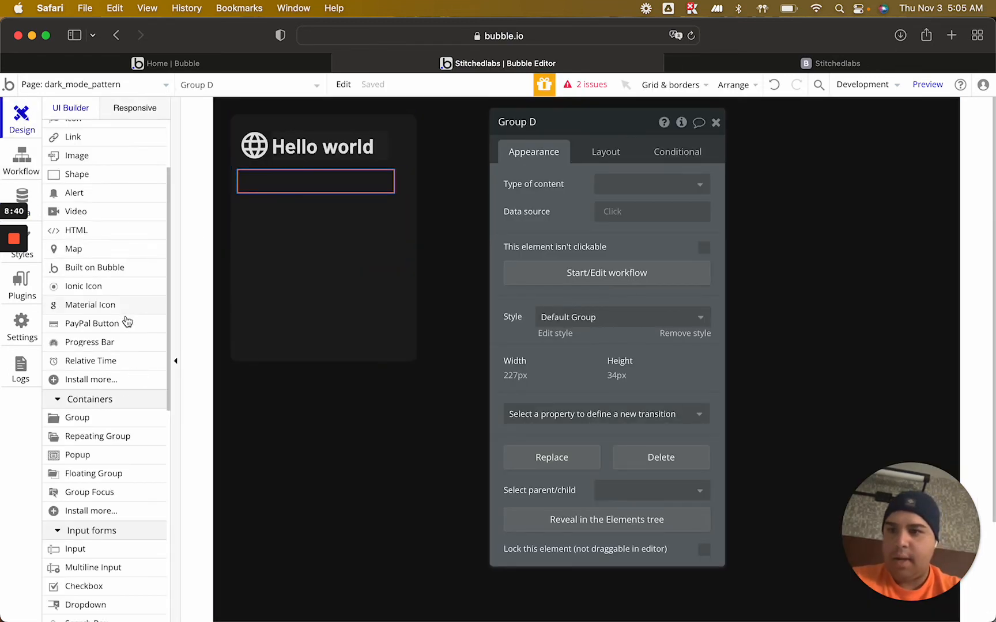
scroll(105, 257, "up", 4)
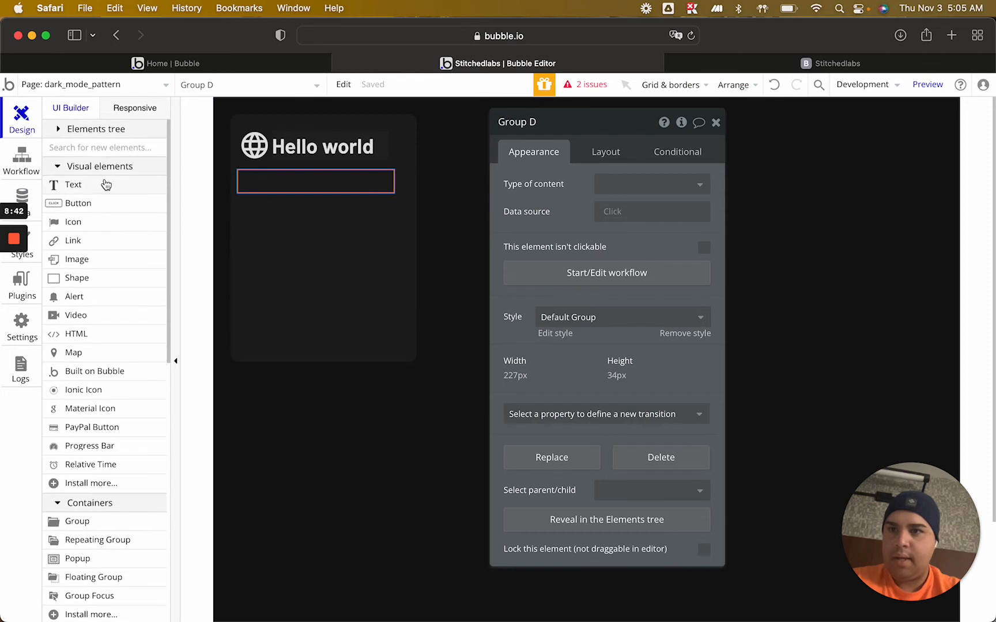
left_click(104, 185)
left_click_drag(243, 173, 332, 186)
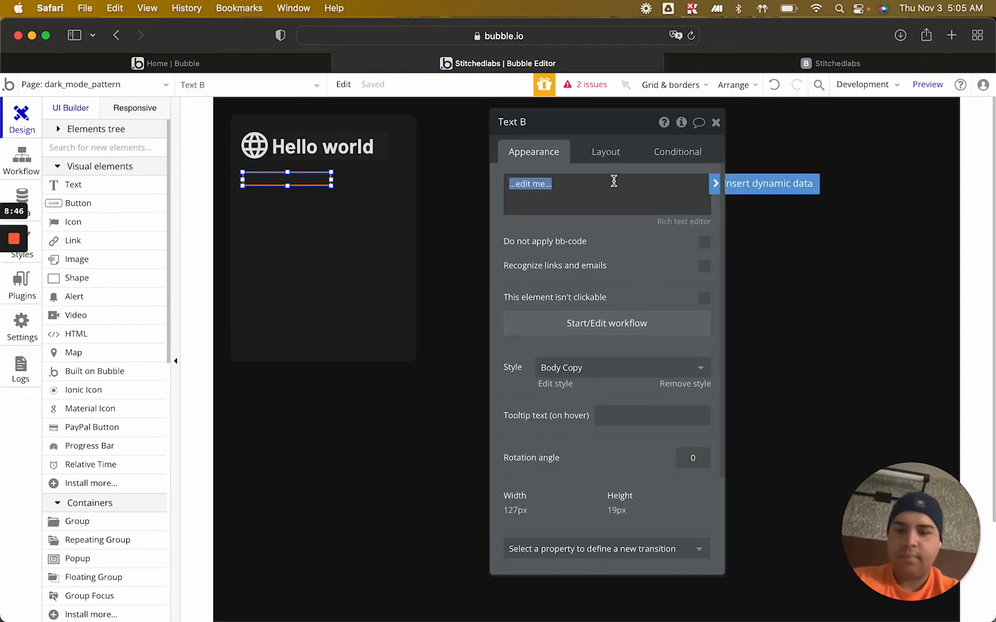
type("Dark Mode")
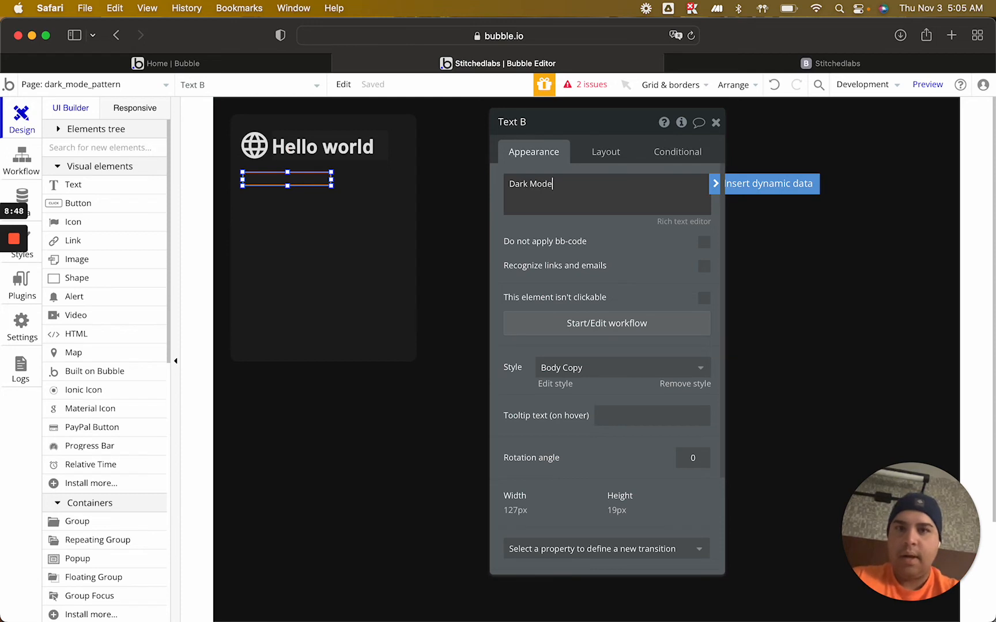
Give the group holding the Dark Mode text a Column layout, turn off its fixed width, and set its minimum height to 35 px
left_click(605, 153)
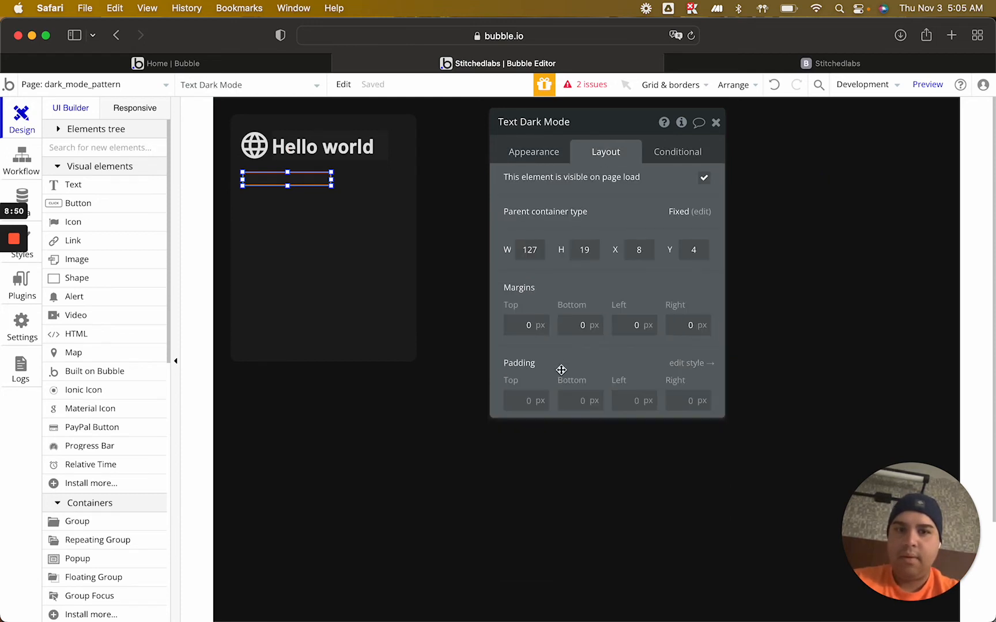
left_click(357, 183)
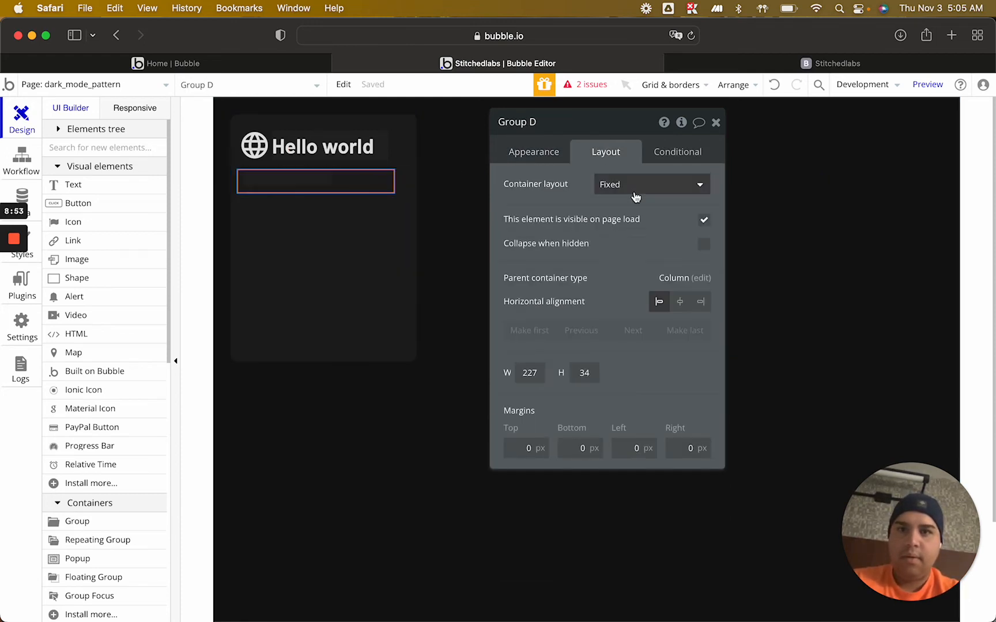
left_click(627, 186)
left_click(625, 268)
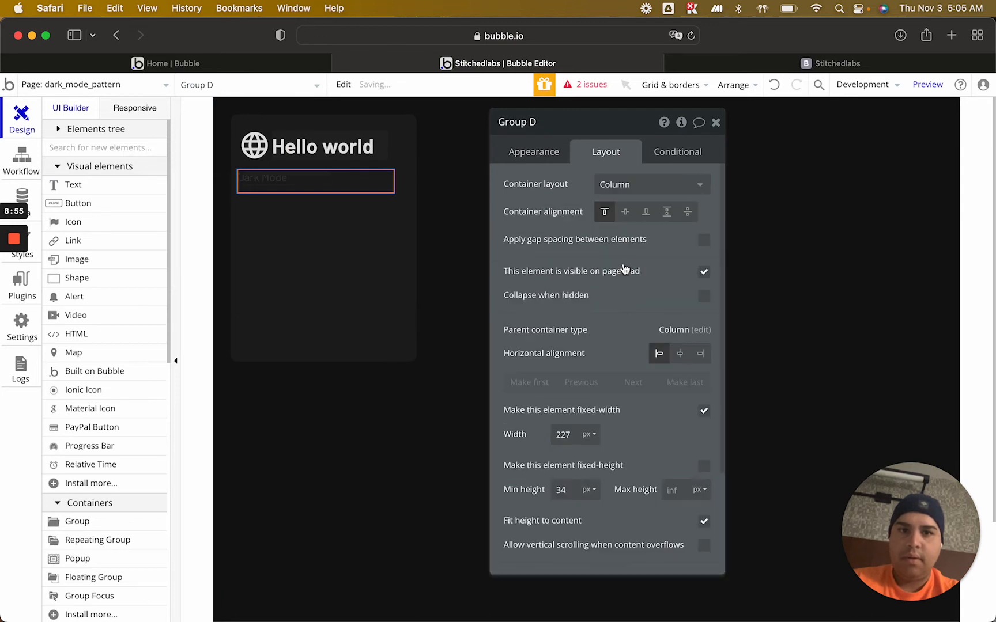
left_click(704, 410)
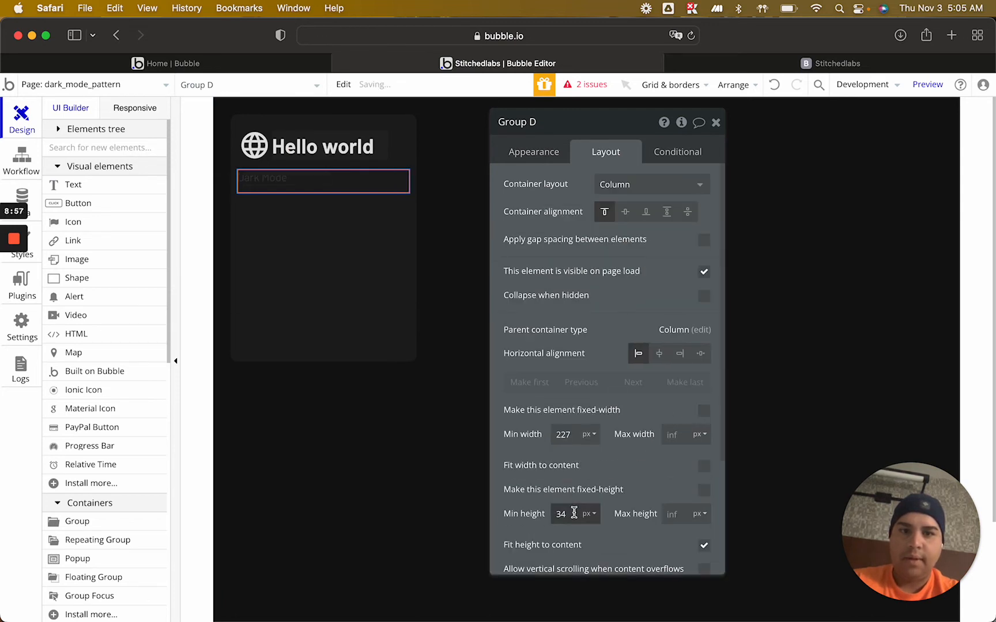
key("Up")
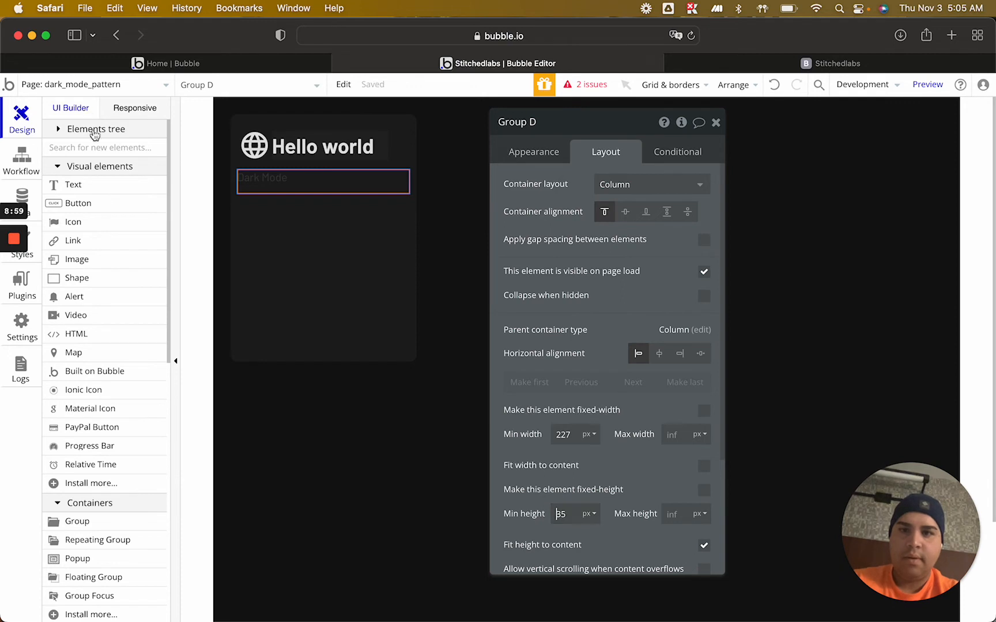
Turn off the Dark Mode text's fixed width and set its minimum height to 25 px
left_click(263, 180)
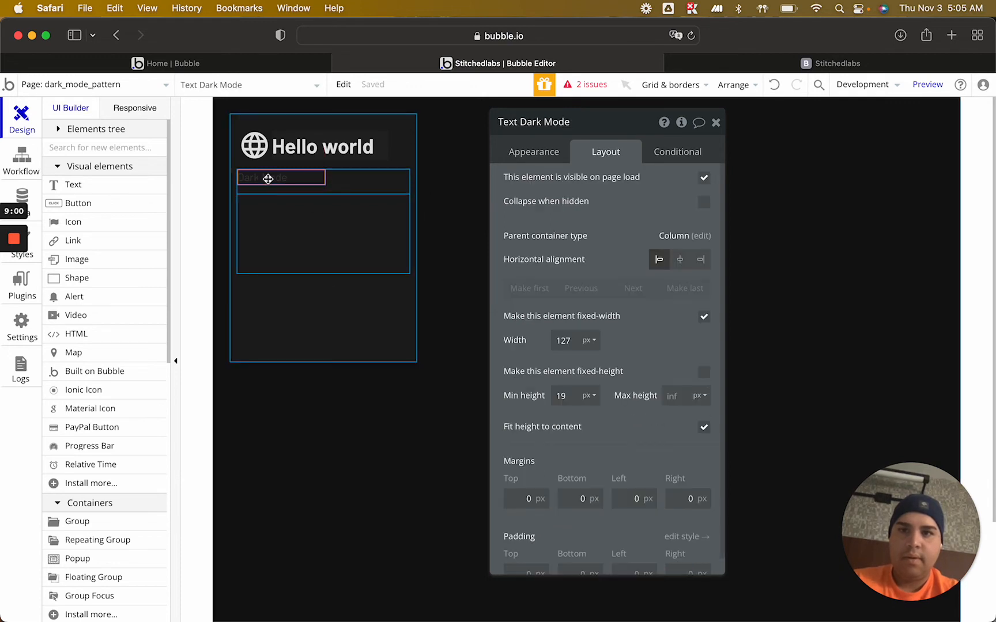
left_click(704, 317)
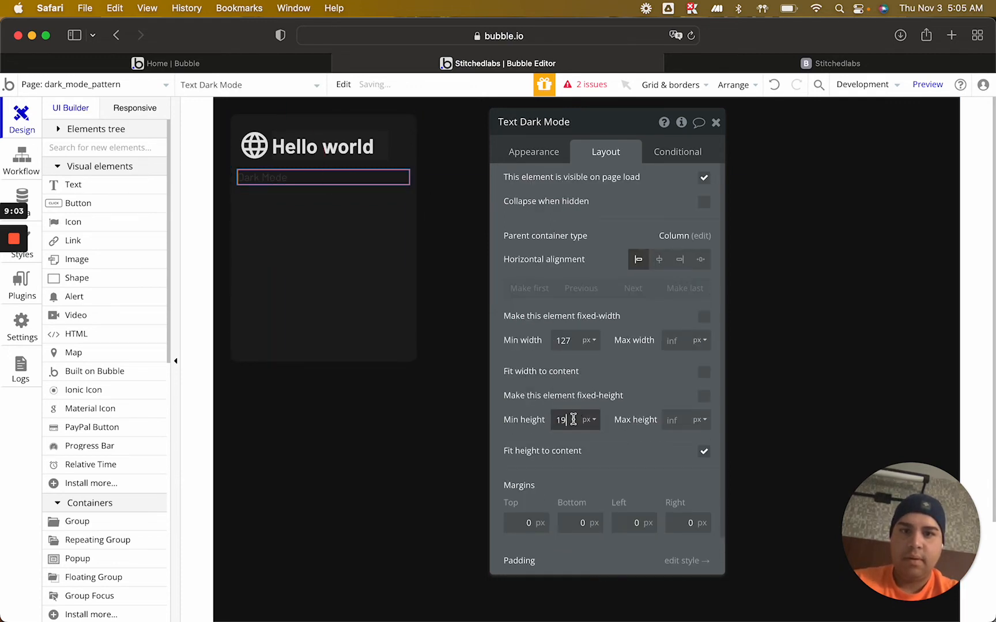
key("Up")
key("Up")
key("Up")
key("Up")
key("Up")
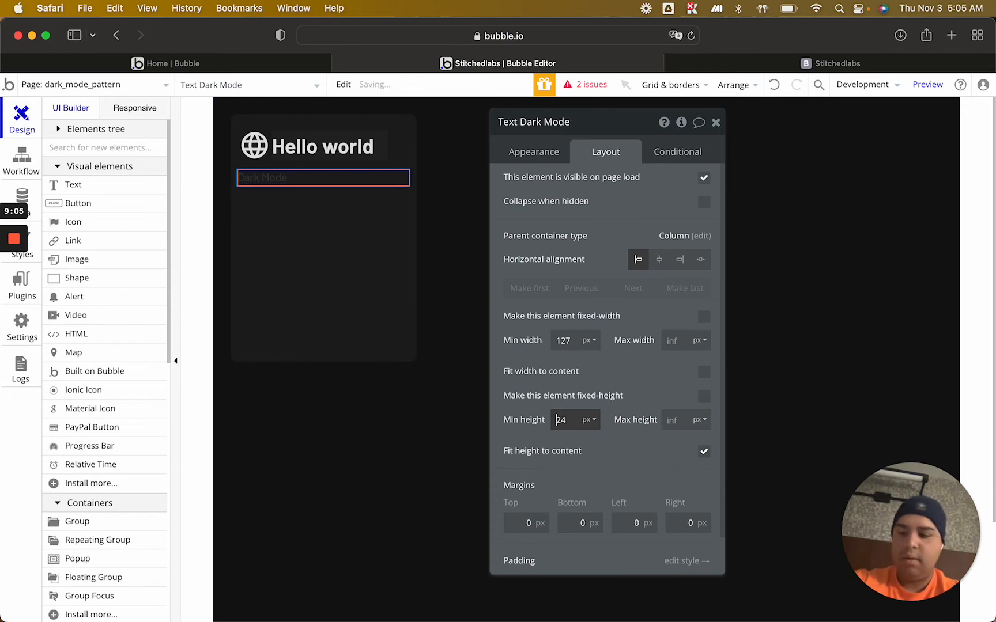
key("Up")
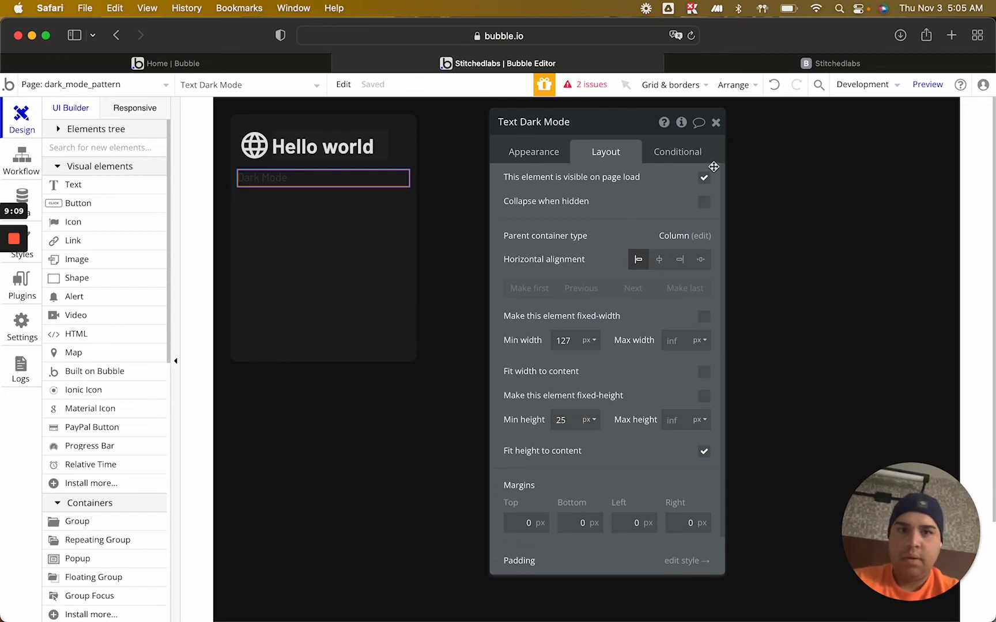
Copy the Hello world text's dark mode condition to the Dark Mode text and switch on the condition's preview
left_click(347, 146)
left_click(669, 151)
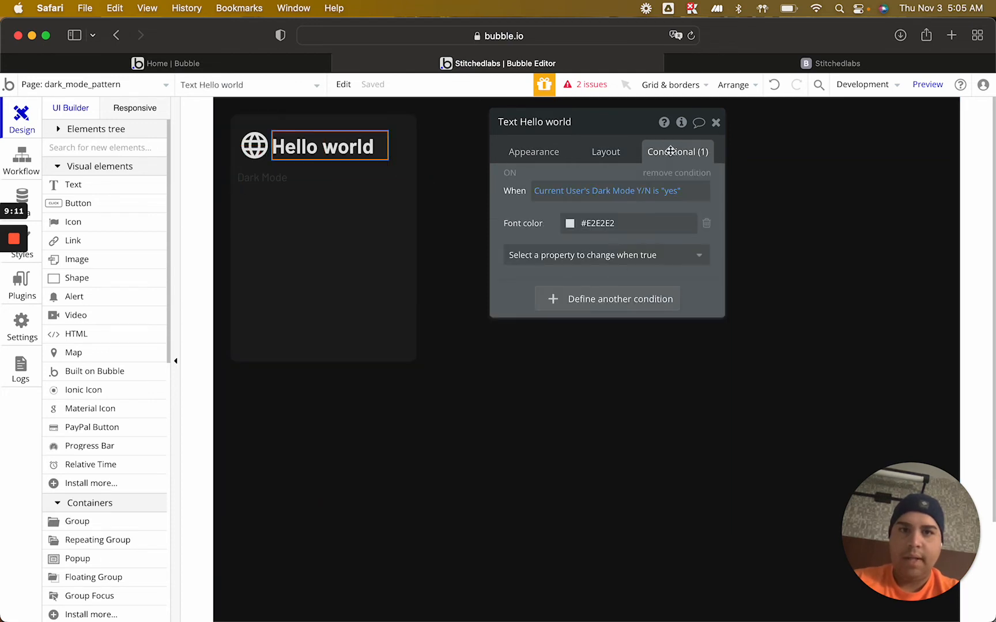
right_click(543, 208)
left_click(631, 169)
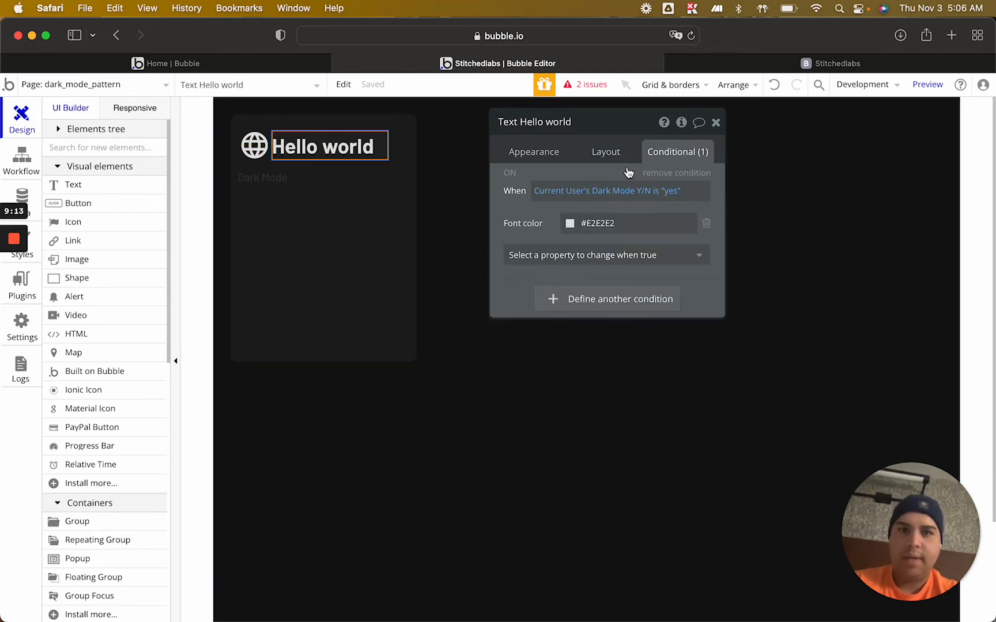
left_click(280, 179)
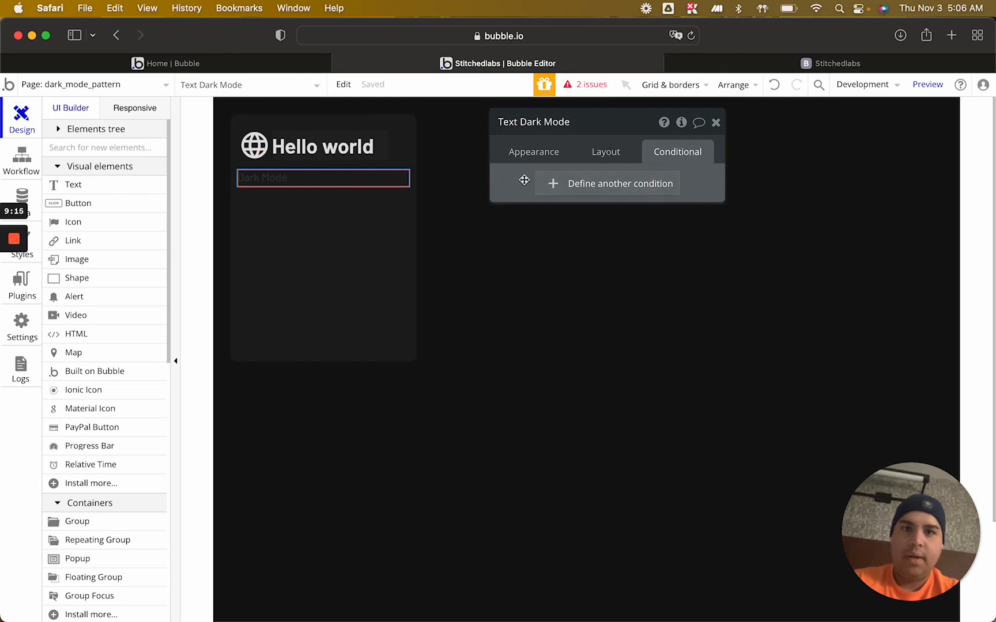
right_click(525, 182)
left_click(633, 141)
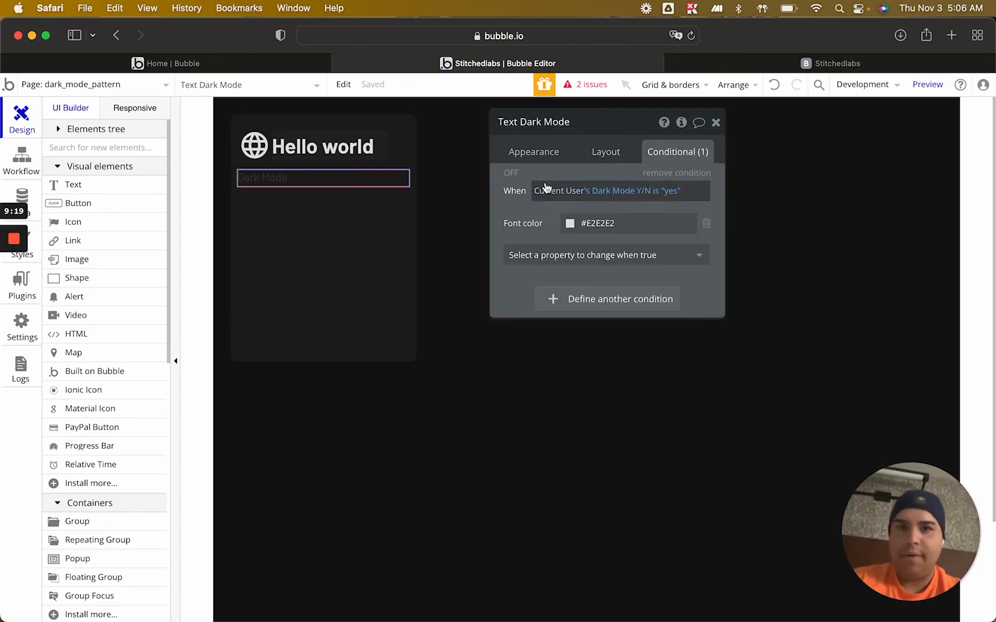
left_click(510, 173)
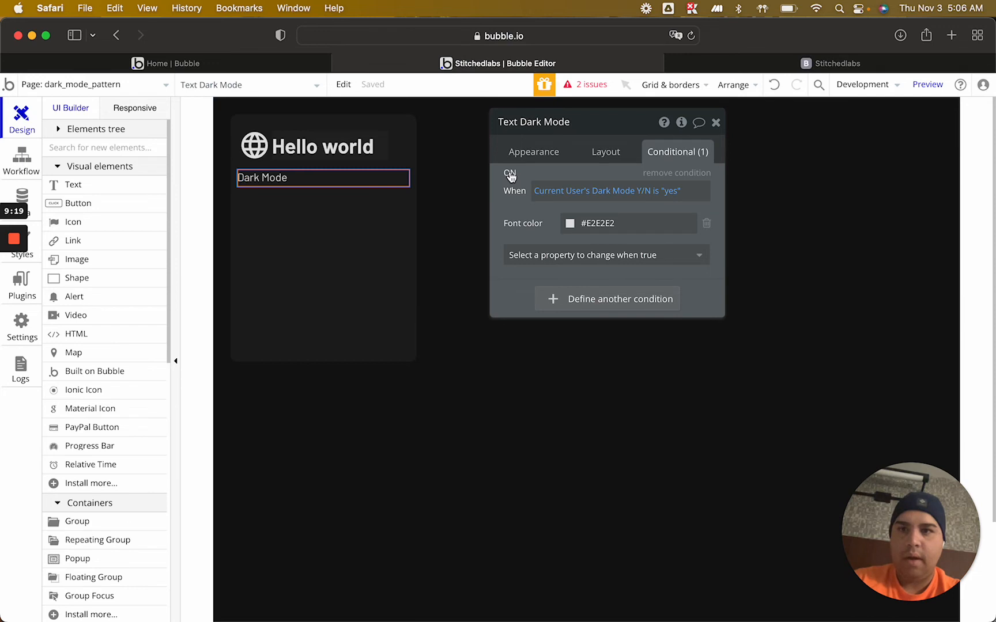
left_click(541, 157)
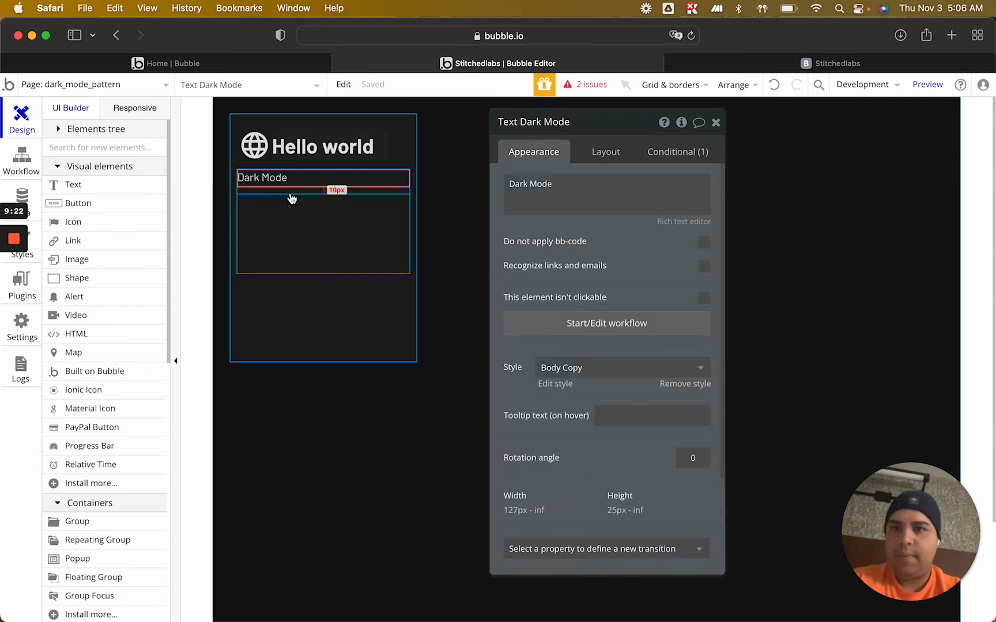
Draw a second nested group about 217 by 28 px below the Dark Mode text and give it a Row container layout
left_click(80, 521)
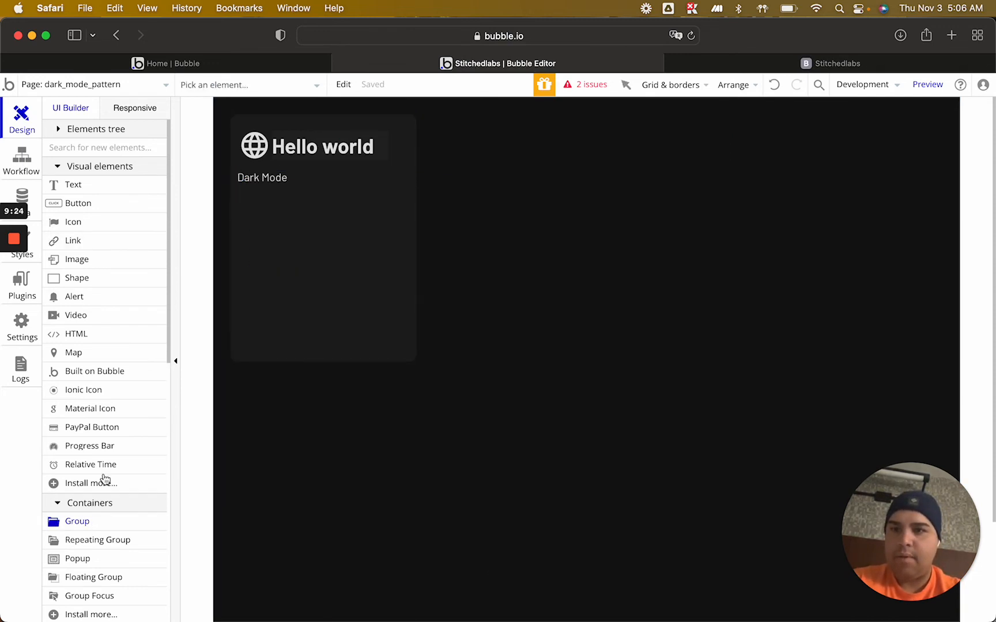
mouse_move(248, 201)
left_mouse_down()
mouse_move(415, 207)
mouse_move(398, 221)
mouse_move(388, 214)
left_mouse_up()
left_click(610, 153)
left_click(623, 185)
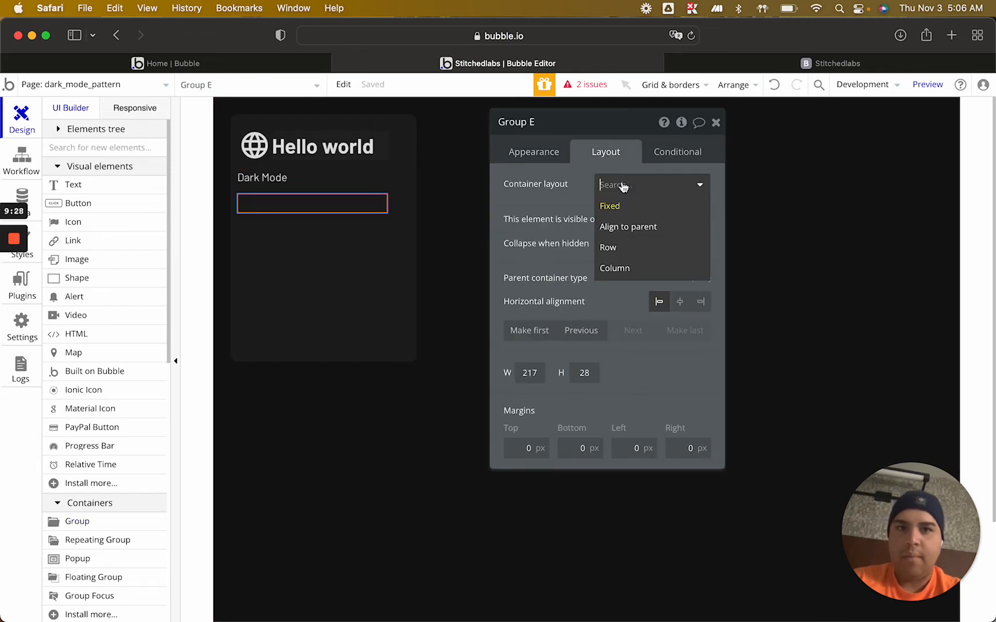
left_click(614, 266)
left_click(622, 186)
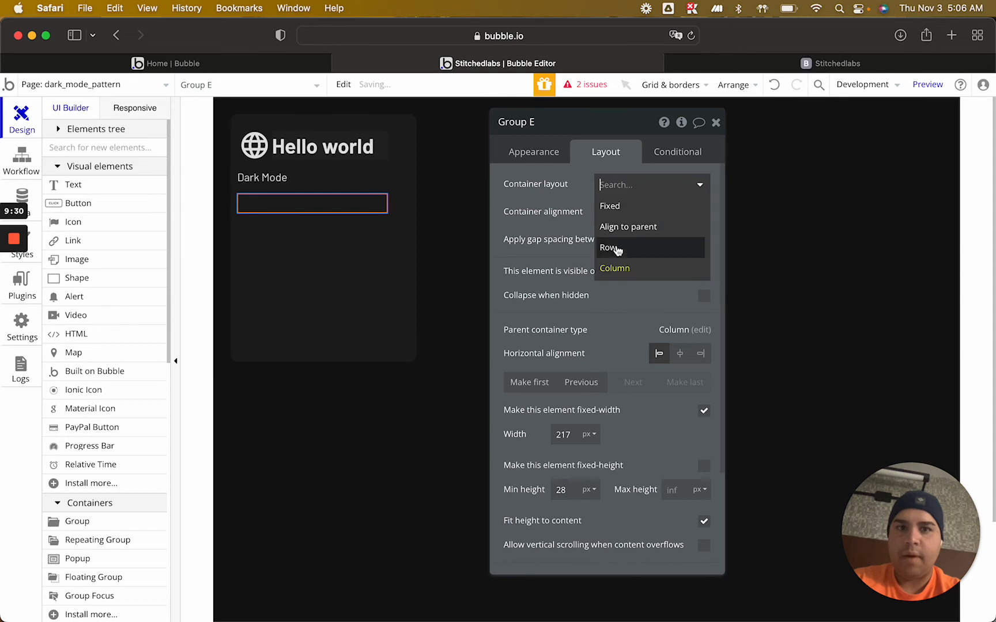
left_click(614, 249)
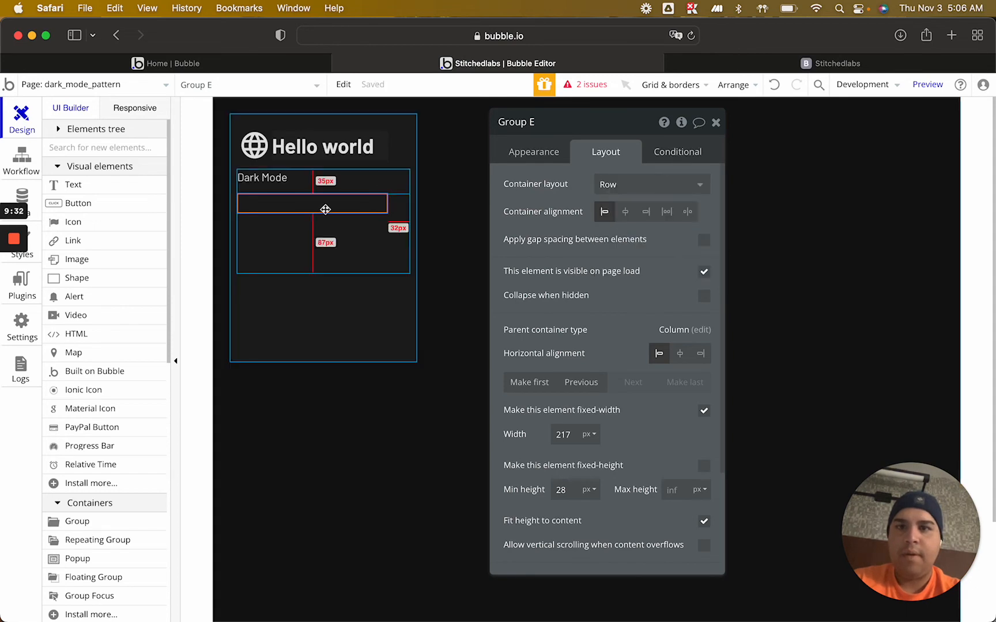
Turn off the new row group's fixed width and set its minimum height to 35 px
left_click(670, 155)
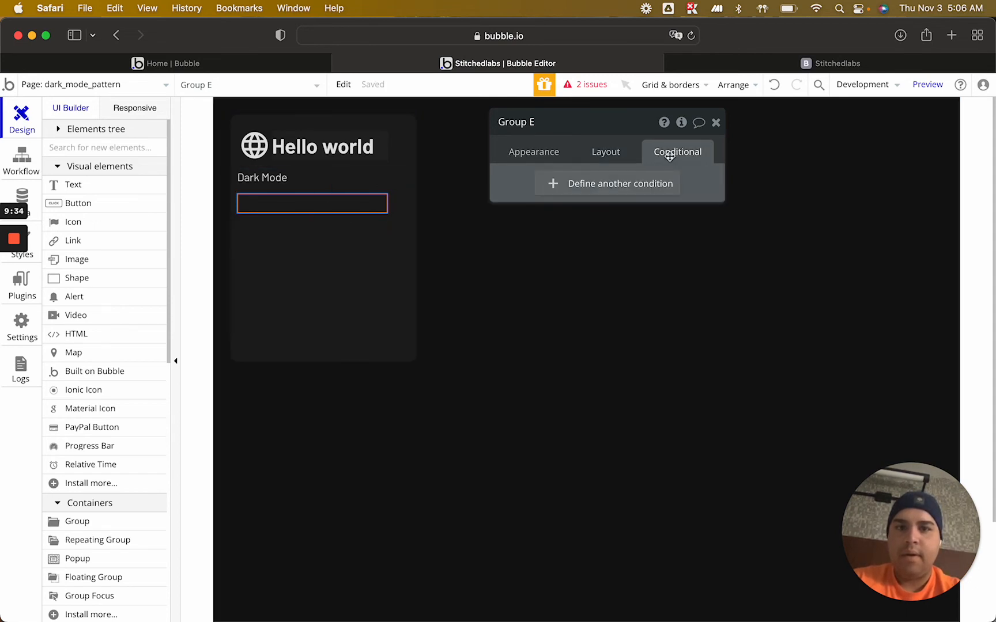
left_click(606, 152)
left_click(704, 410)
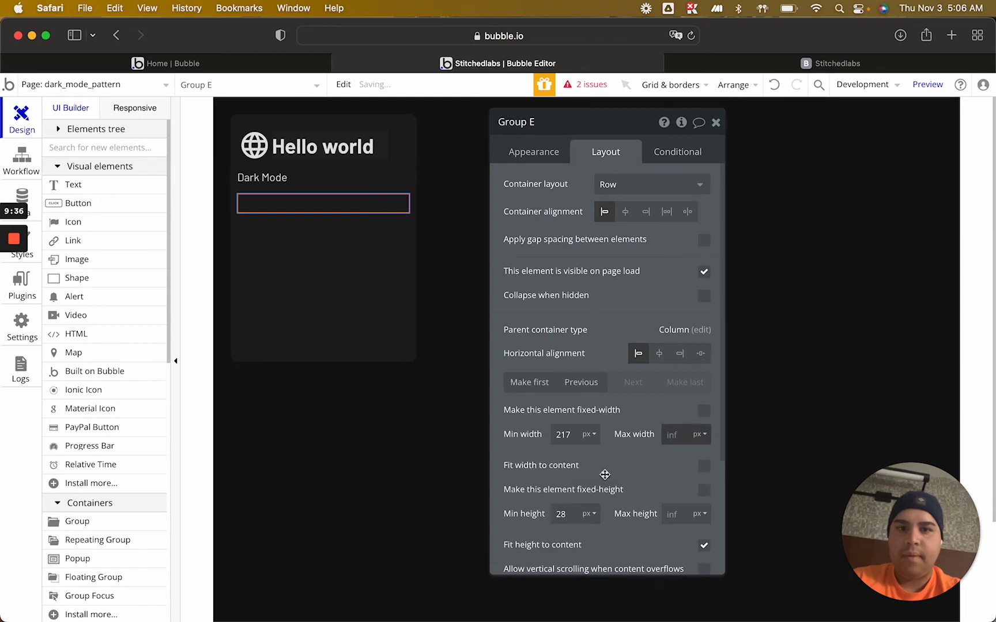
left_click(568, 512)
key("Up")
key("Up")
key("Up")
key("Up")
key("Up")
key("Up")
key("Up")
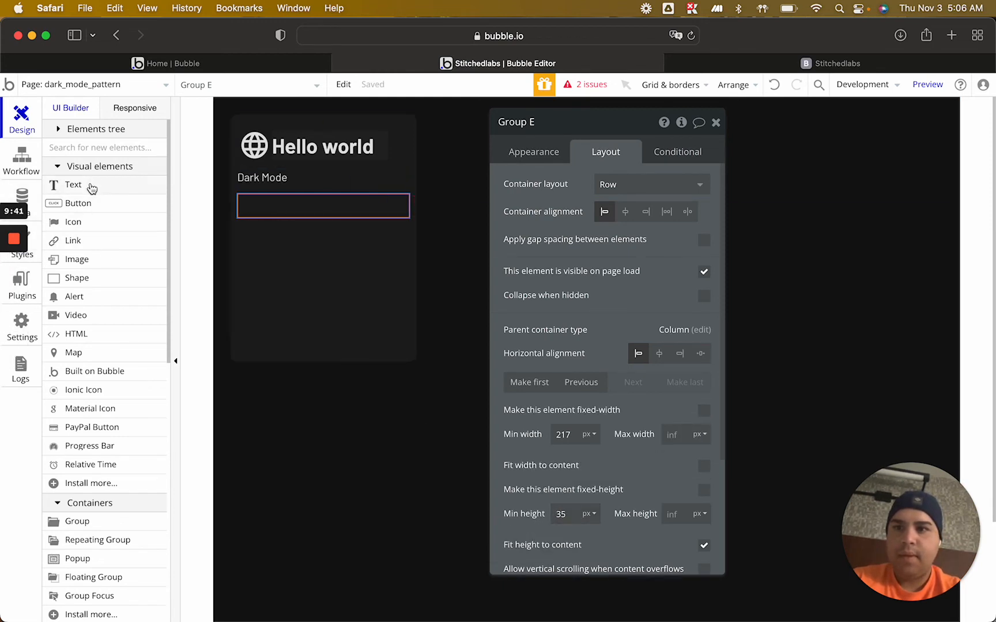
Add a "Yes" text about 101 by 23 px inside the row group
left_click(71, 185)
left_click_drag(243, 197, 314, 214)
type("Yes")
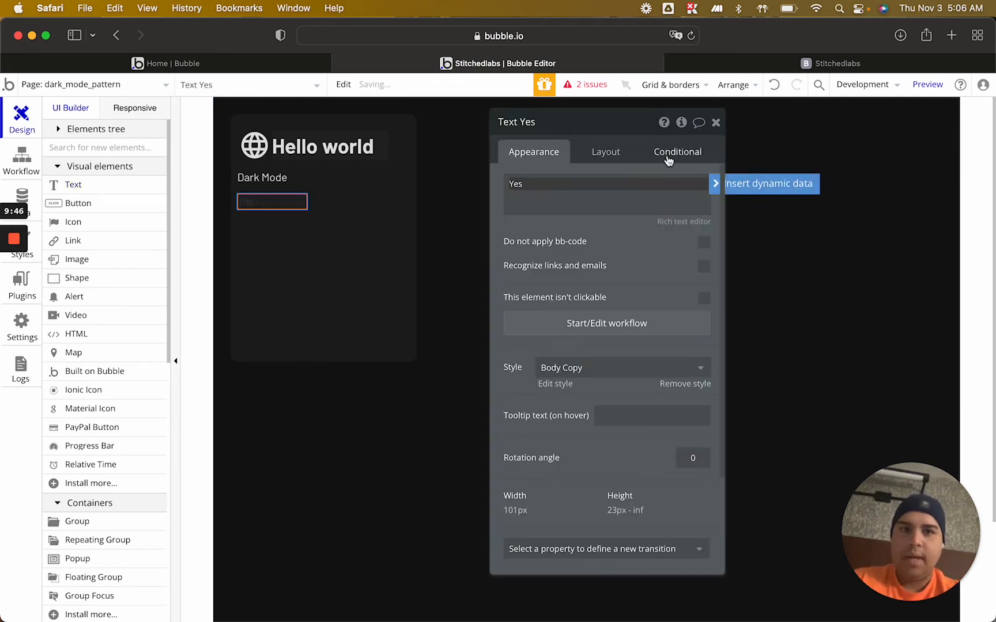
Paste the copied dark mode condition onto the Yes text and switch on the condition's preview
left_click(668, 154)
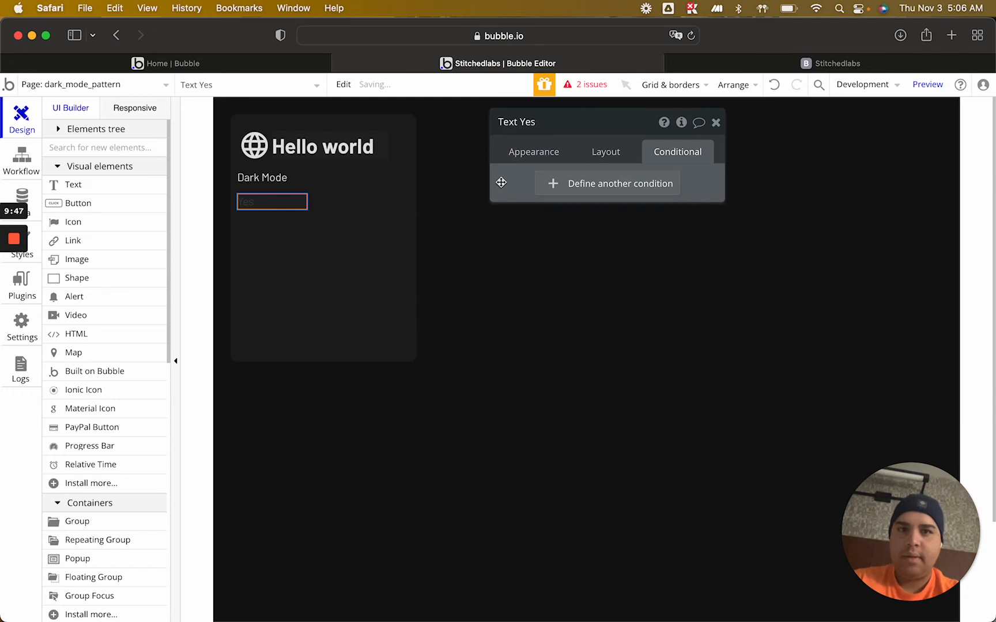
right_click(555, 156)
left_click(586, 143)
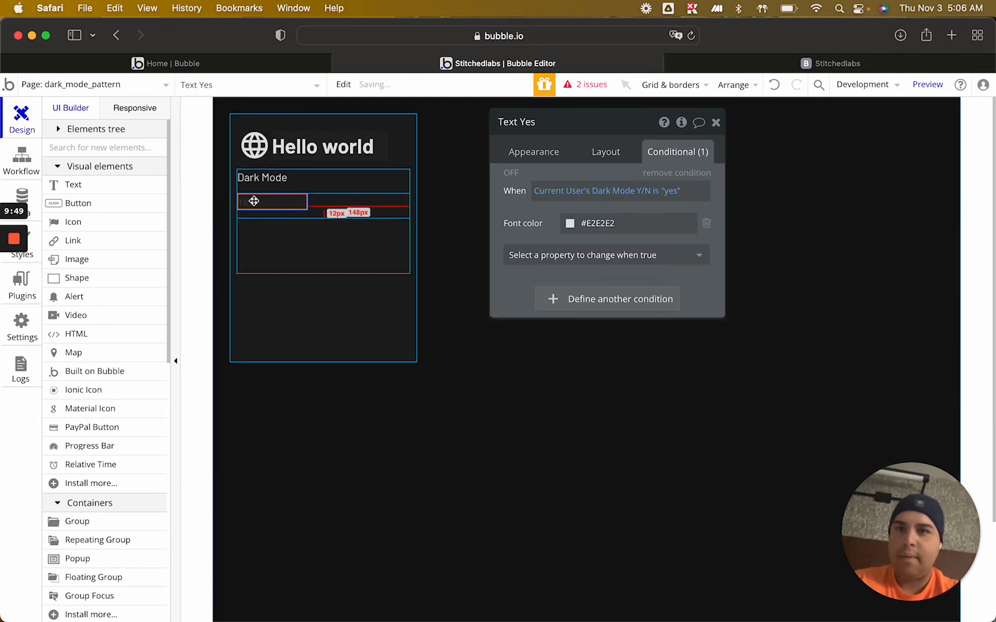
left_click(510, 173)
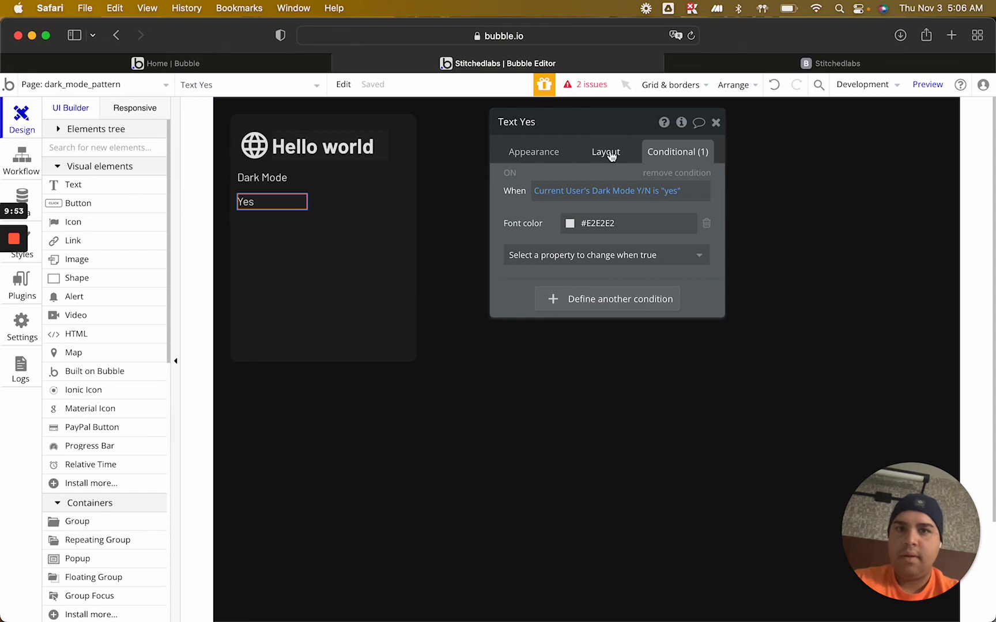
Detach the Yes text from its Body Copy style and make it bold
left_click(530, 152)
left_click(691, 384)
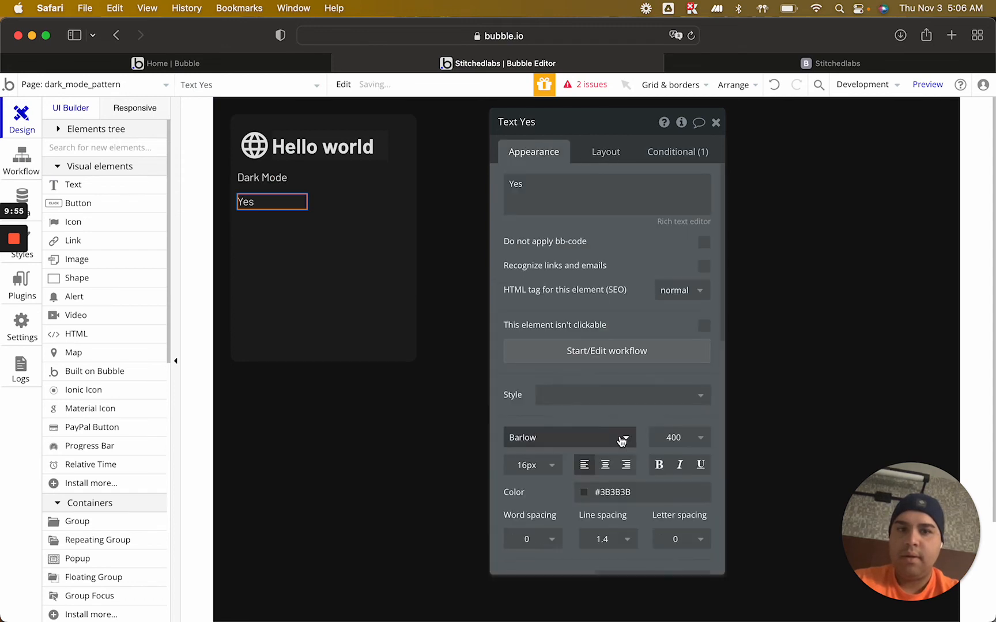
left_click(663, 468)
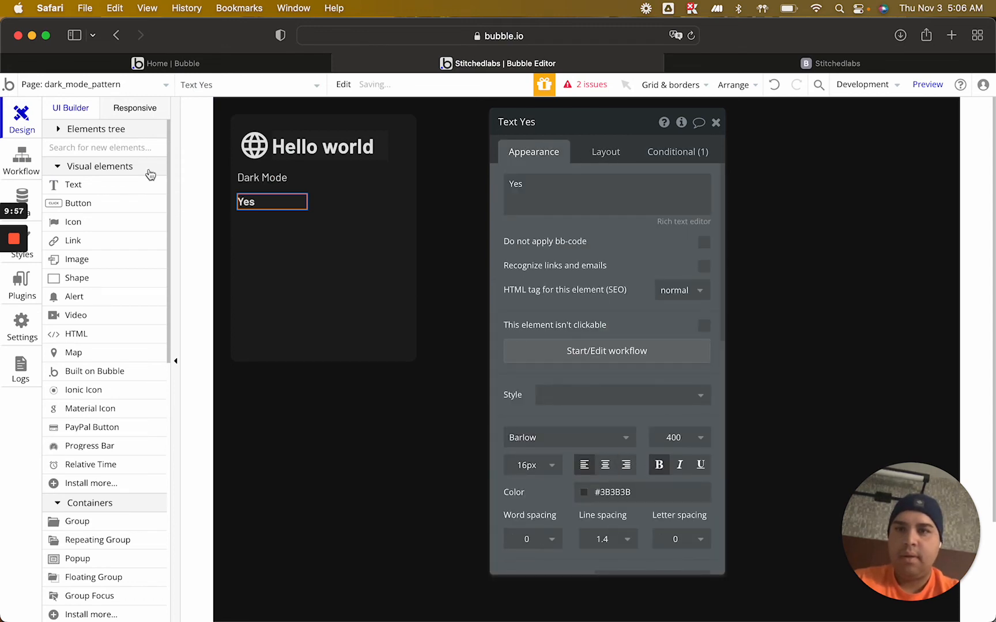
Add a small Ionic Icon to the row group beside the Yes text
left_click(106, 392)
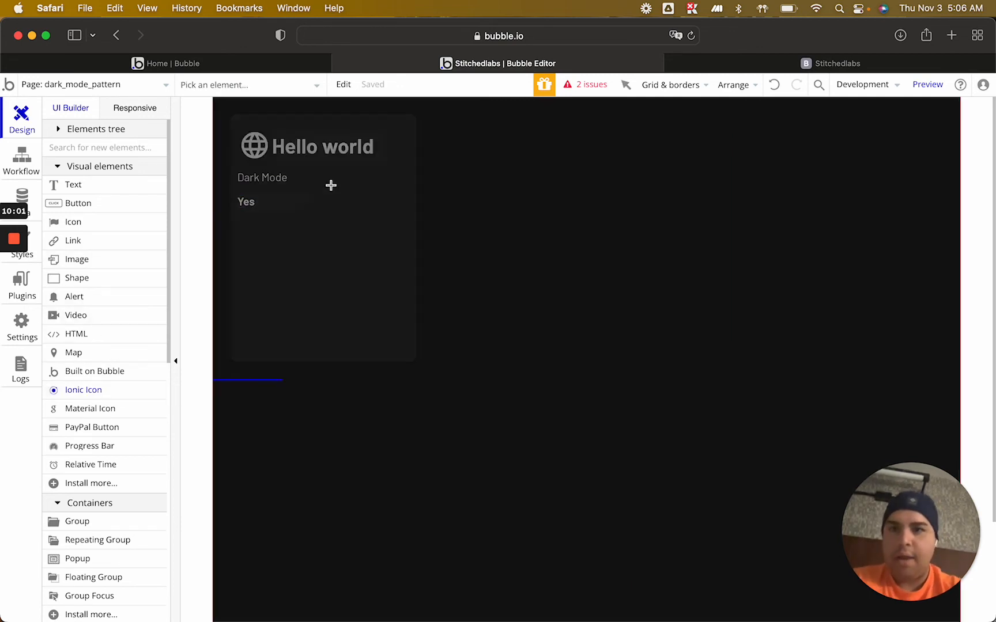
left_click_drag(370, 199, 385, 215)
Remove the fixed width from the Yes text and align it to the vertical centre of its row
left_click(247, 202)
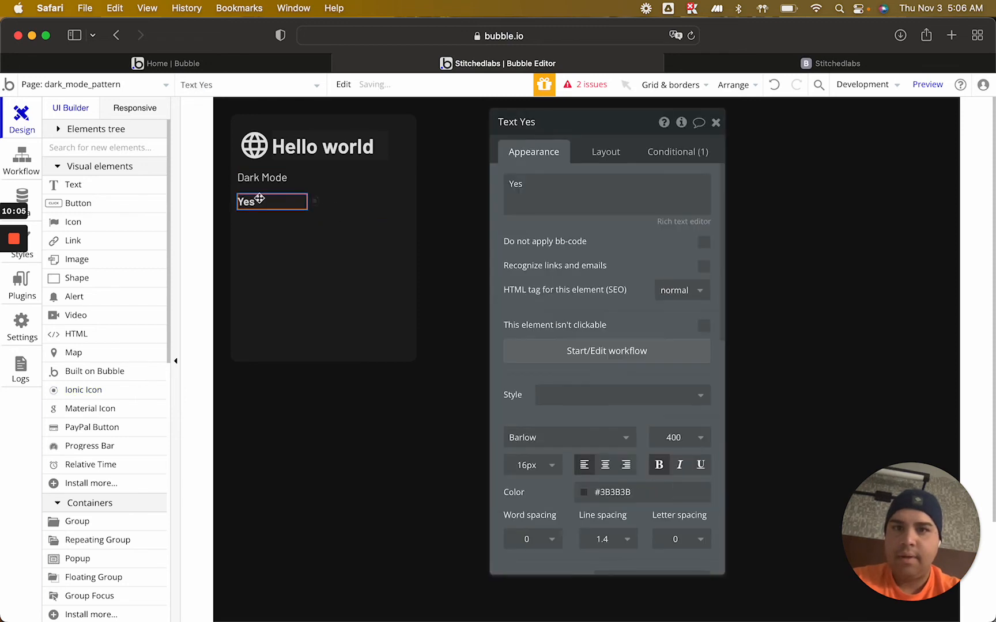
left_click(604, 152)
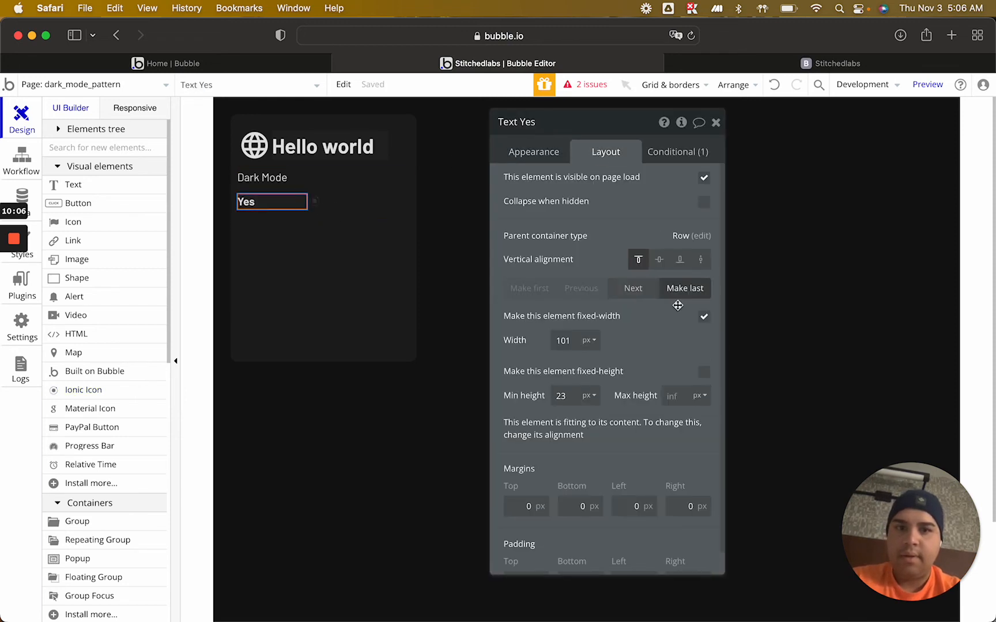
left_click(704, 316)
left_click(401, 203)
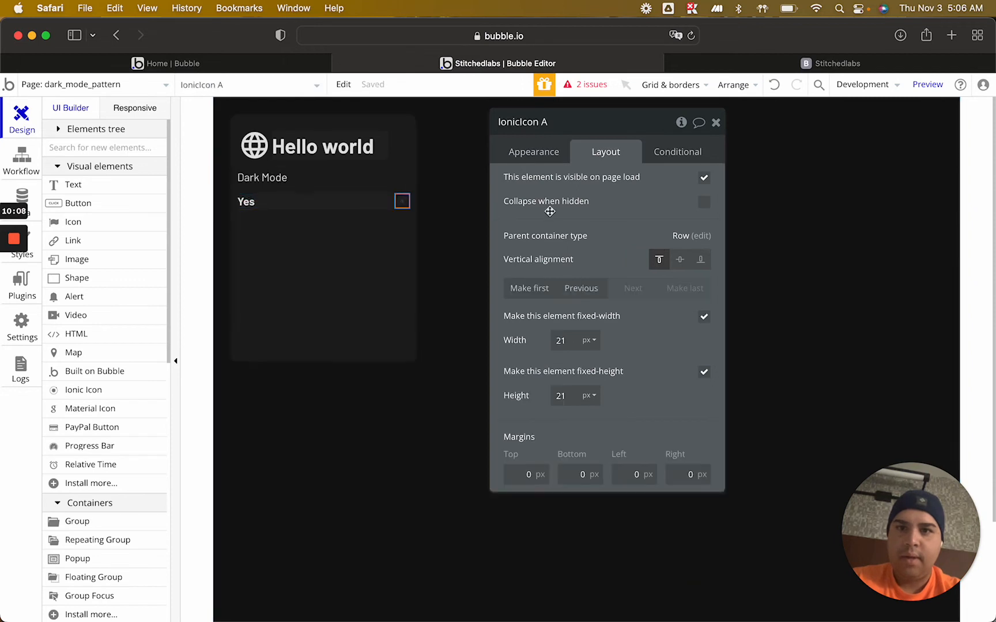
left_click(329, 201)
left_click(663, 258)
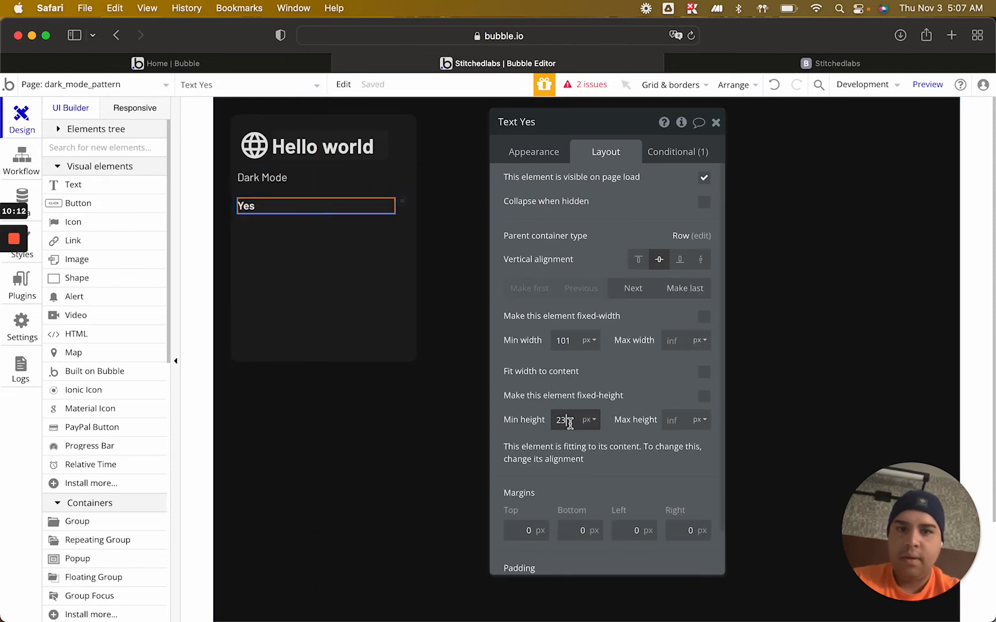
Center the Yes text vertically within its own element
left_click(527, 151)
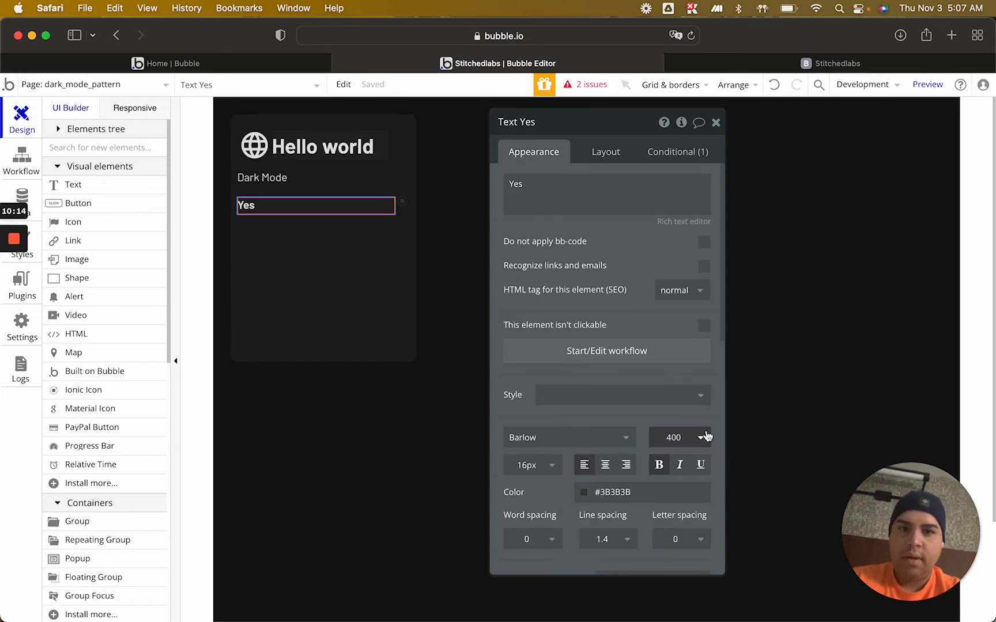
scroll(616, 411, "down", 5)
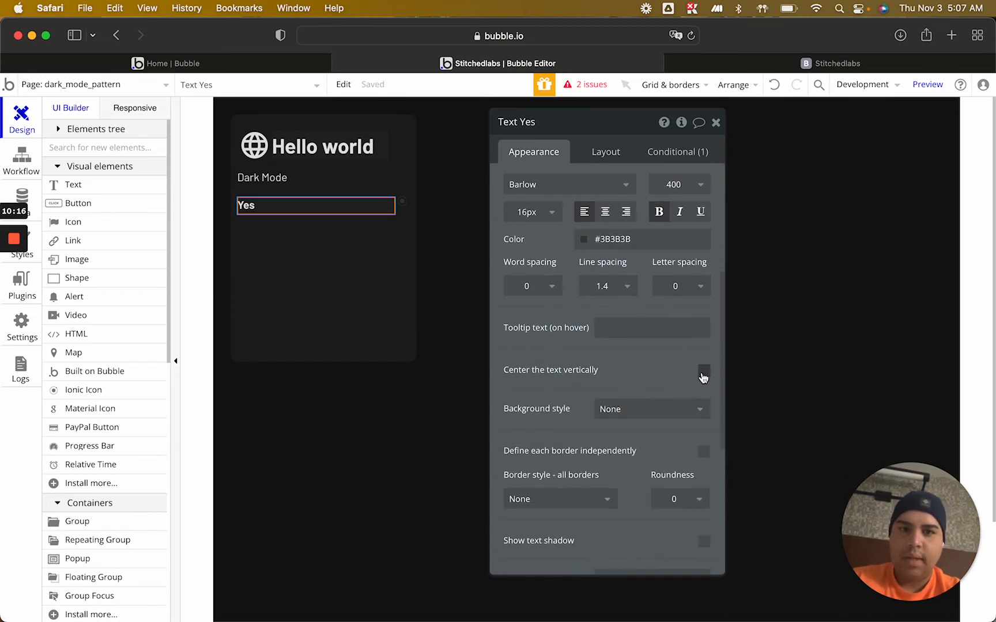
left_click(703, 373)
Resize the icon beside the Yes text to 25 by 25 px and align it to the row's vertical centre
left_click(403, 204)
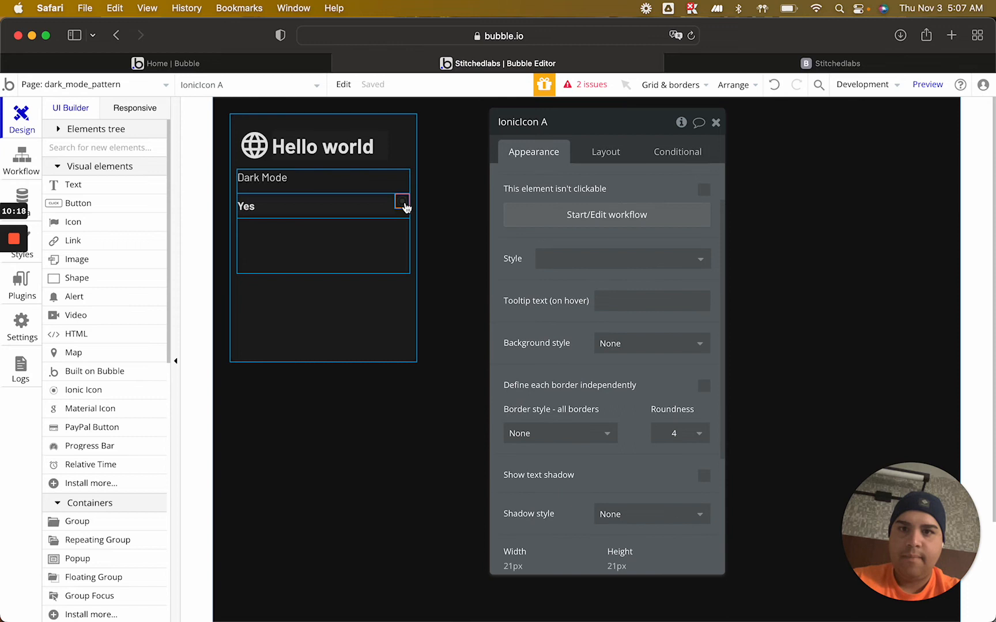
left_click(609, 154)
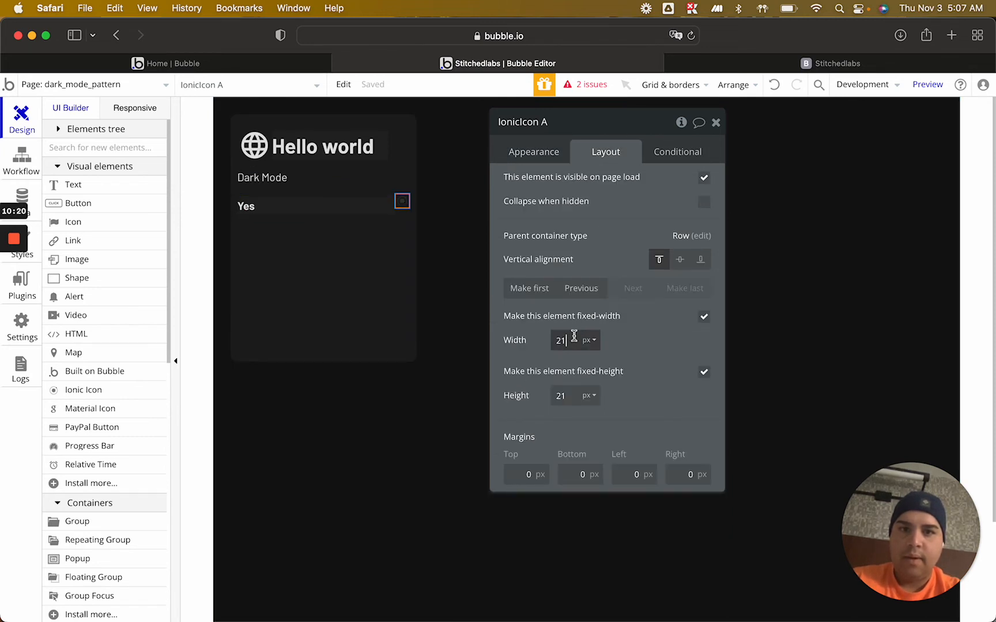
key("Up")
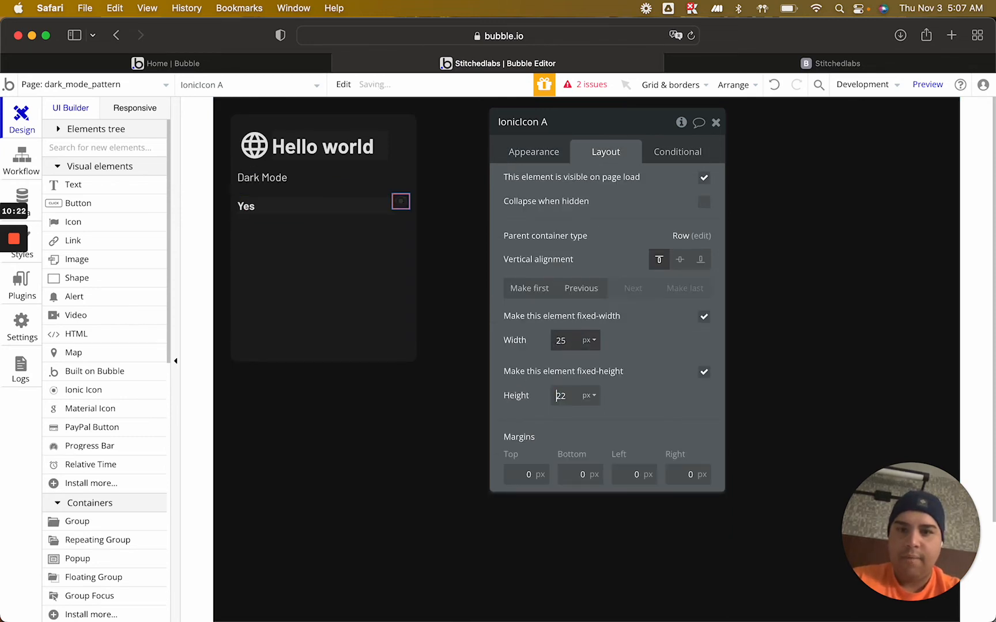
key("Down")
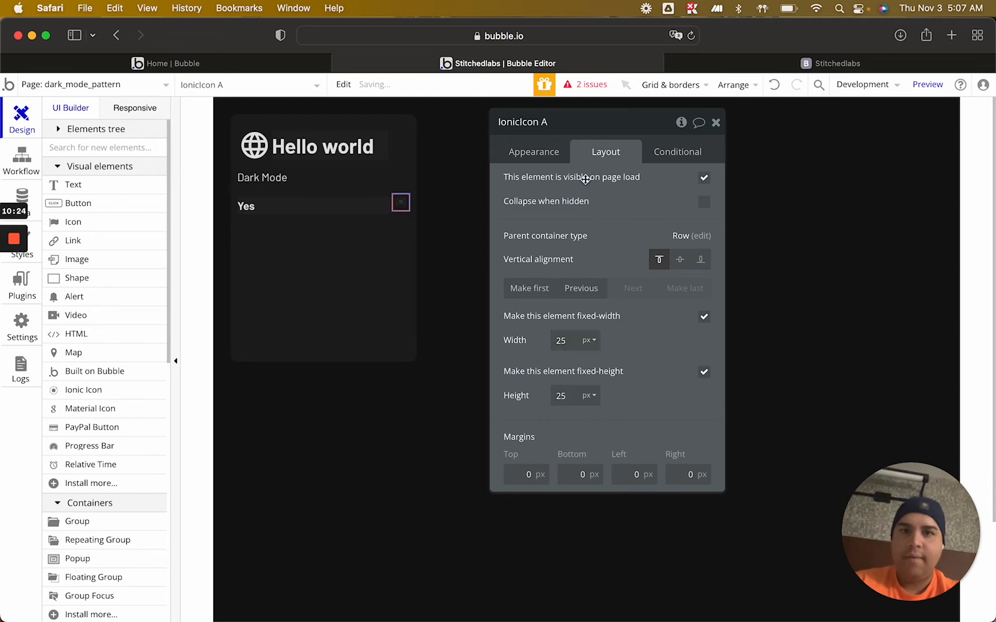
left_click(680, 261)
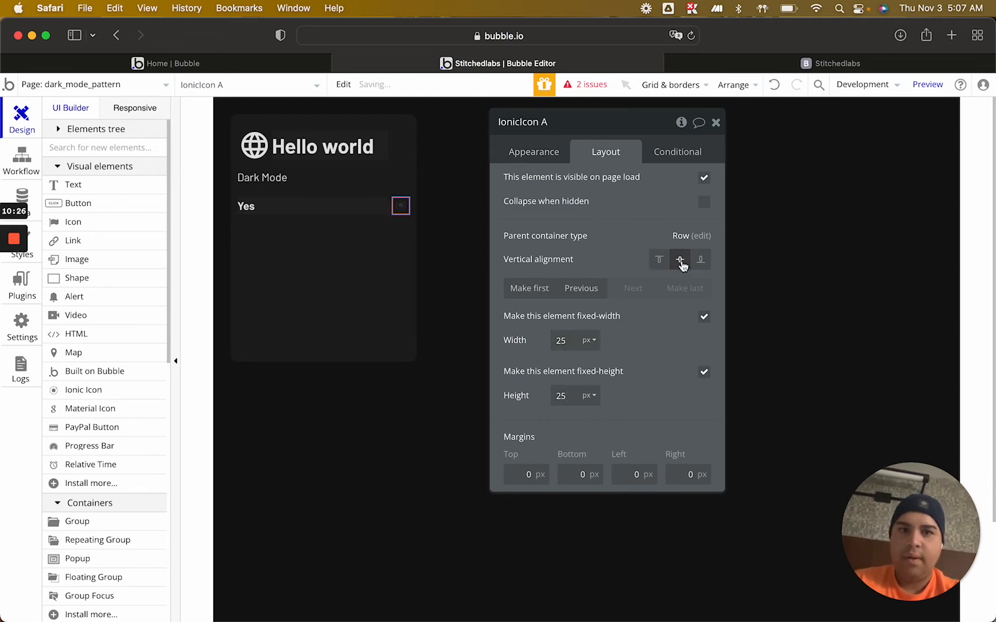
Give the icon a Current User's Dark Mode Y/N is "yes" condition with icon color #E2E2E2 and switch on its preview
left_click(681, 147)
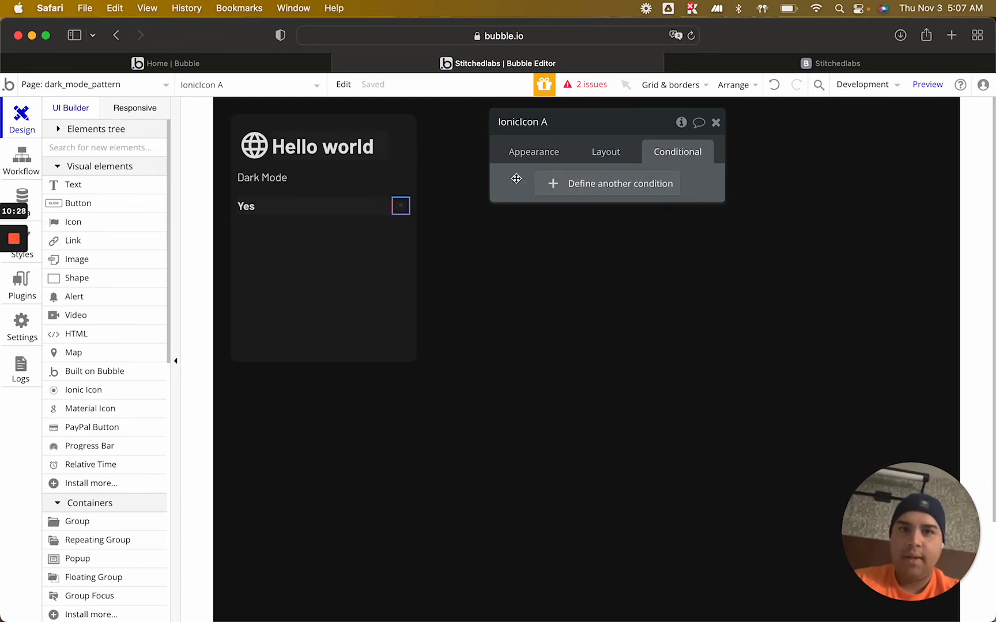
left_click(613, 142)
left_click(594, 229)
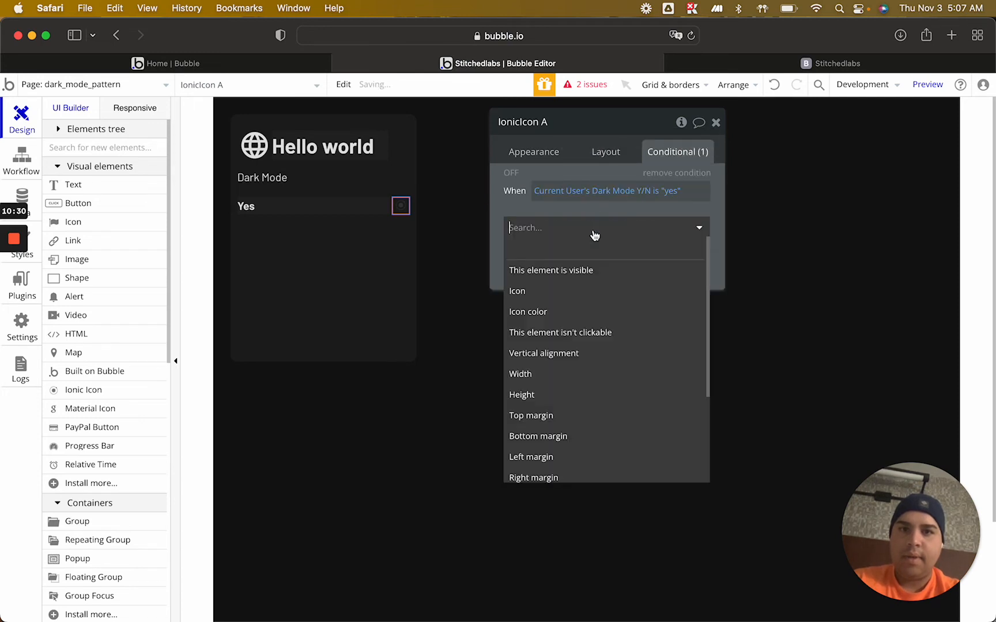
left_click(570, 321)
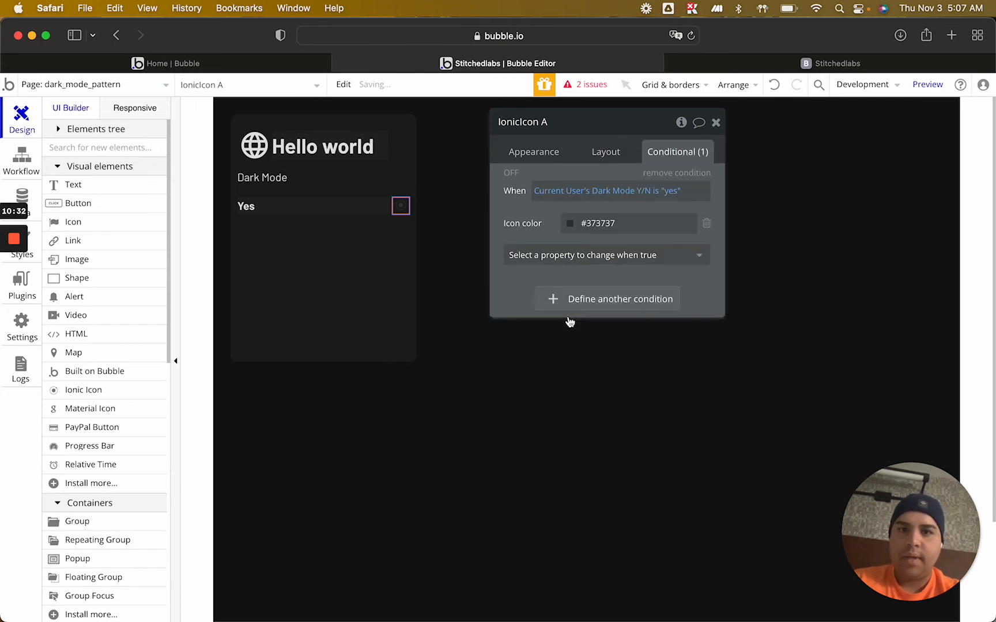
double_click(601, 223)
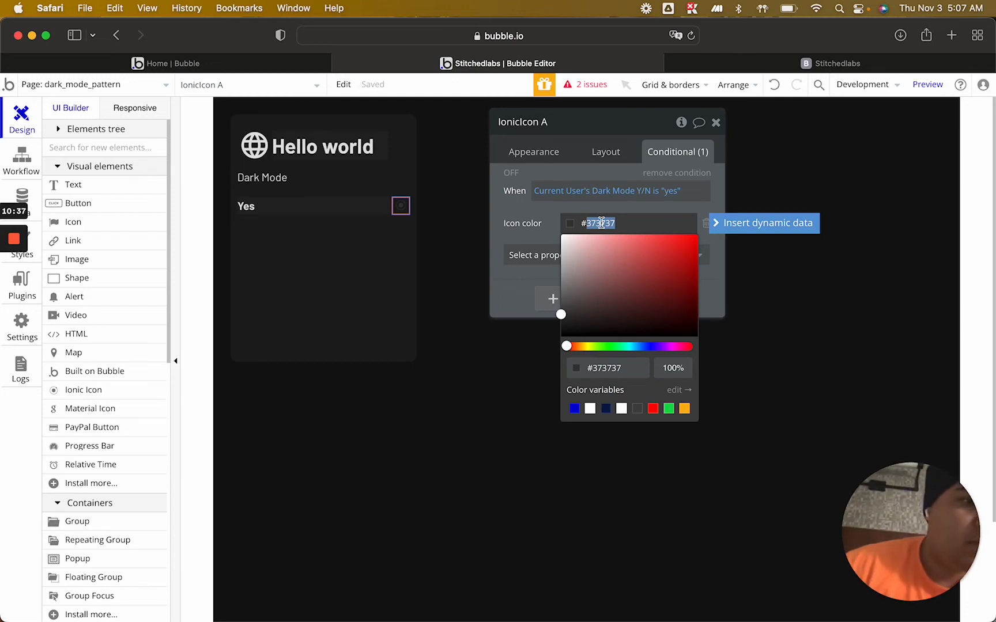
type("e2e2e2")
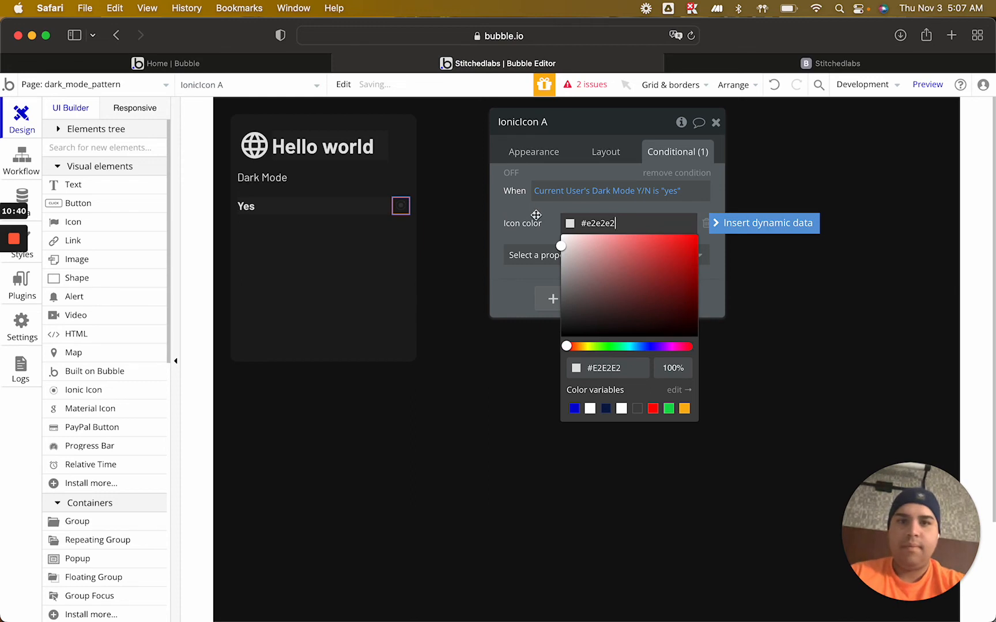
key("Return")
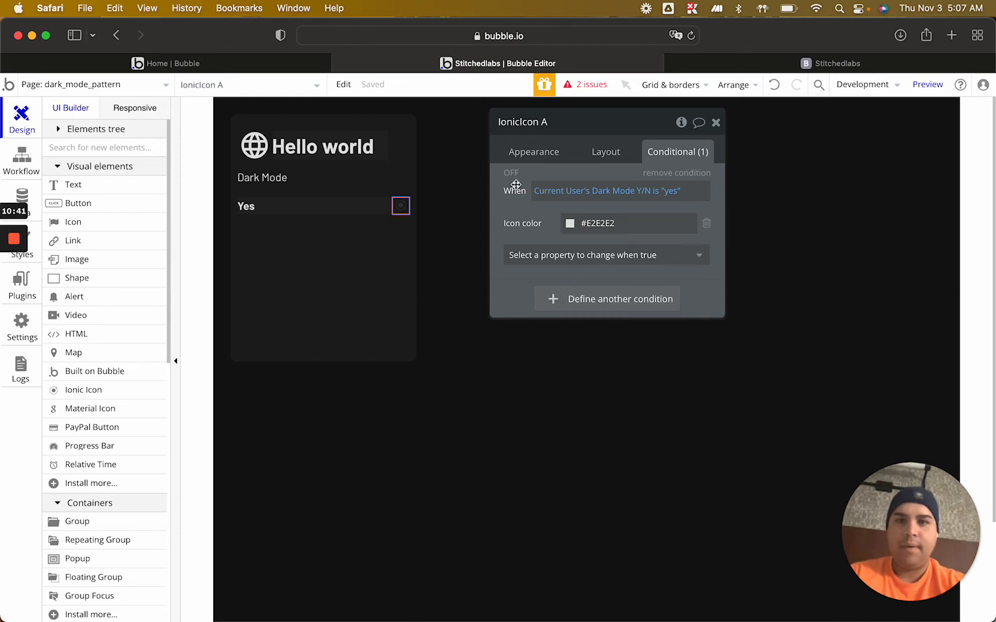
left_click(534, 152)
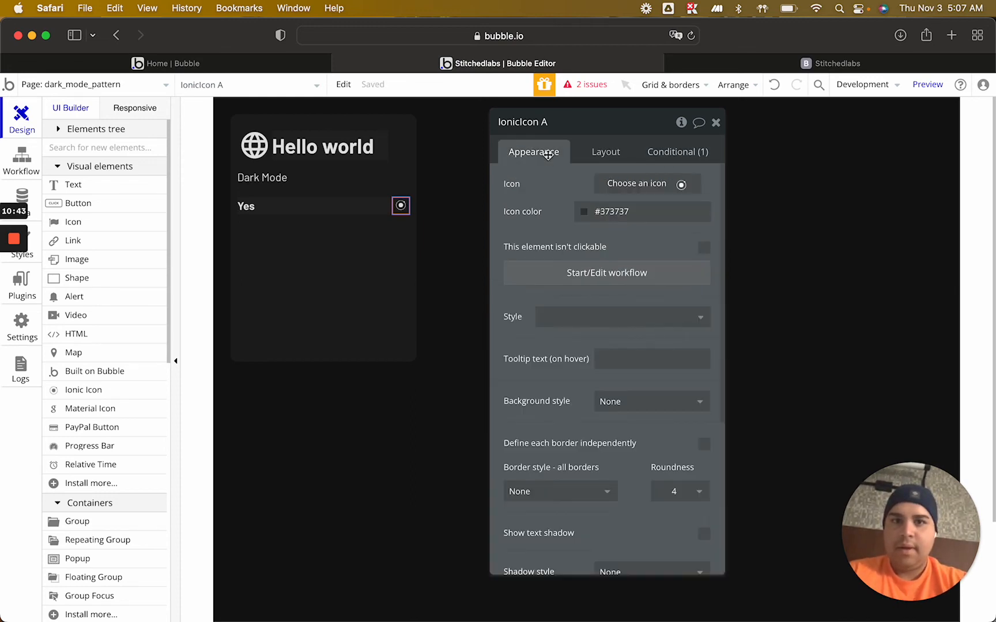
Duplicate the Yes row group directly below itself and change the copy's text to "No"
left_click(348, 217)
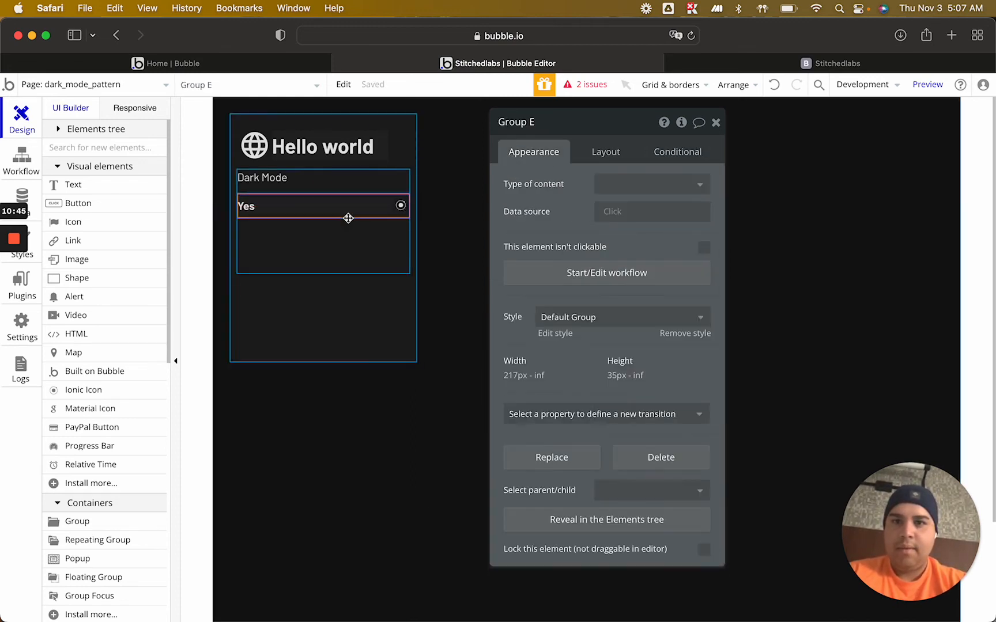
key("super+c")
left_click(342, 242)
key("super+v")
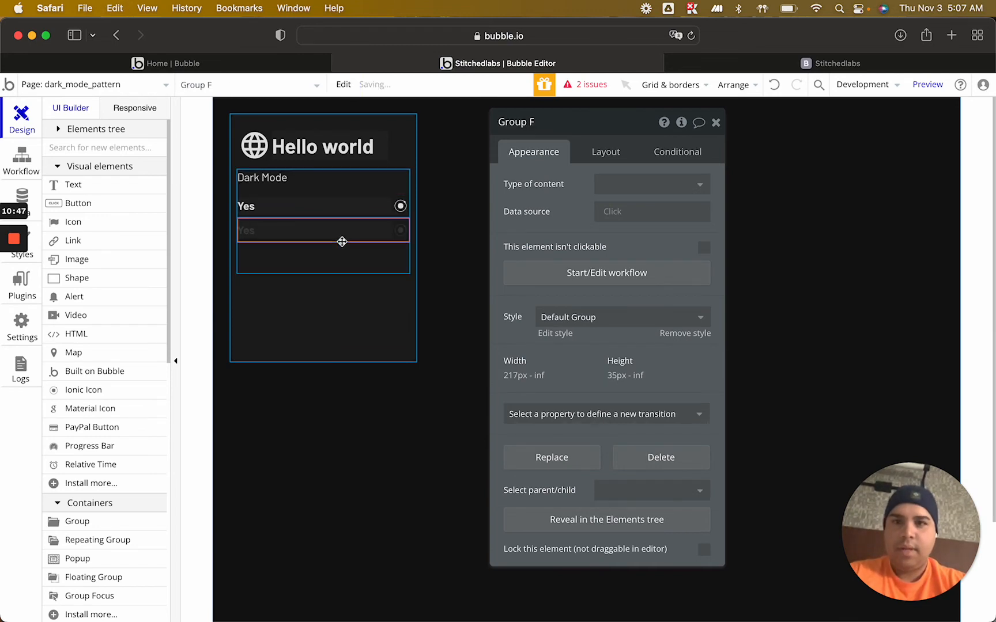
left_click(306, 230)
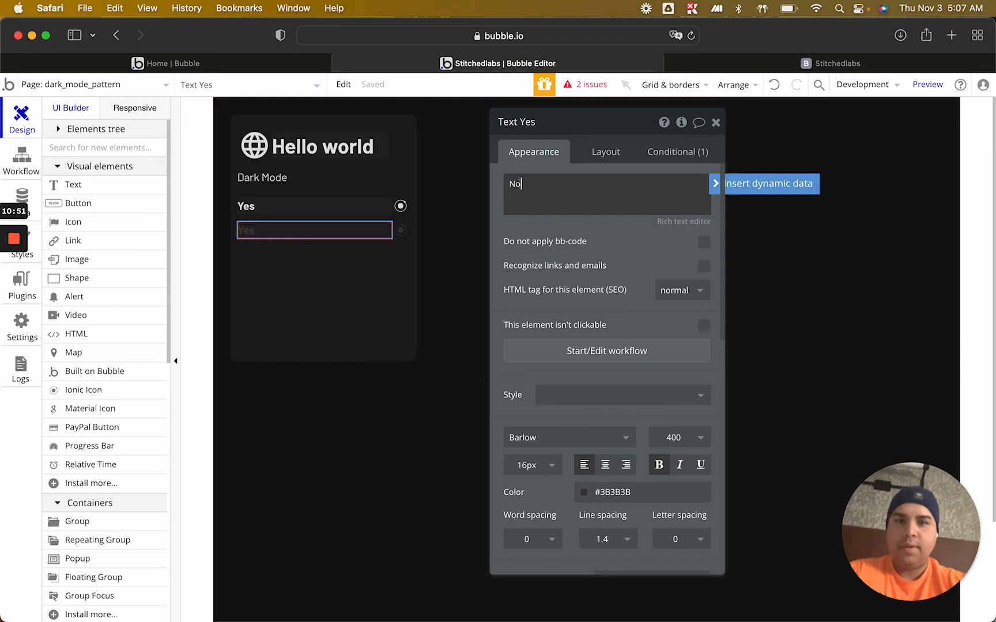
Start a click workflow for the Yes row's icon and add a Make changes to thing action
left_click(400, 207)
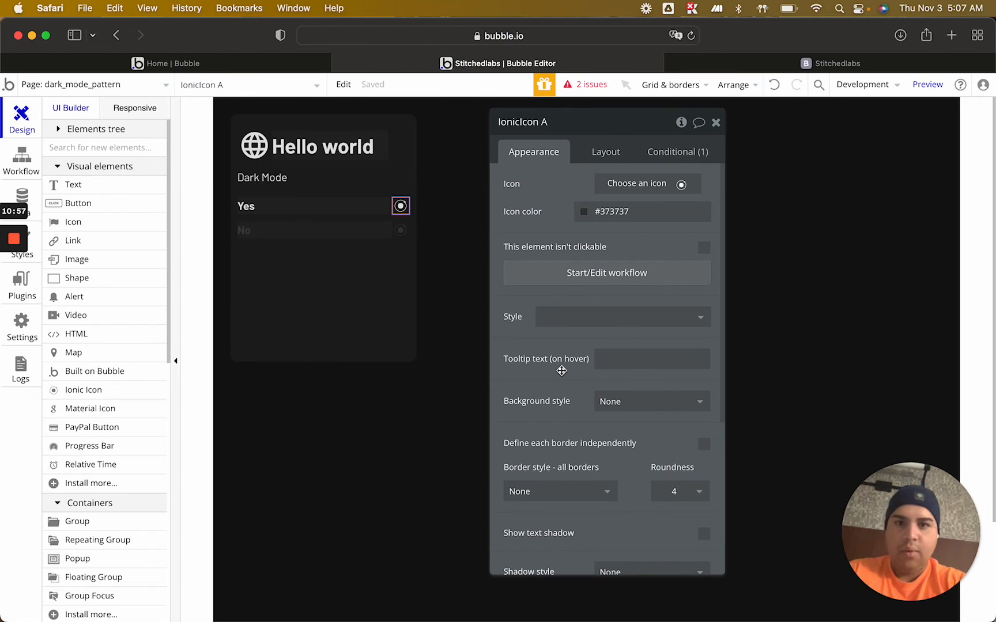
scroll(561, 371, "down", 6)
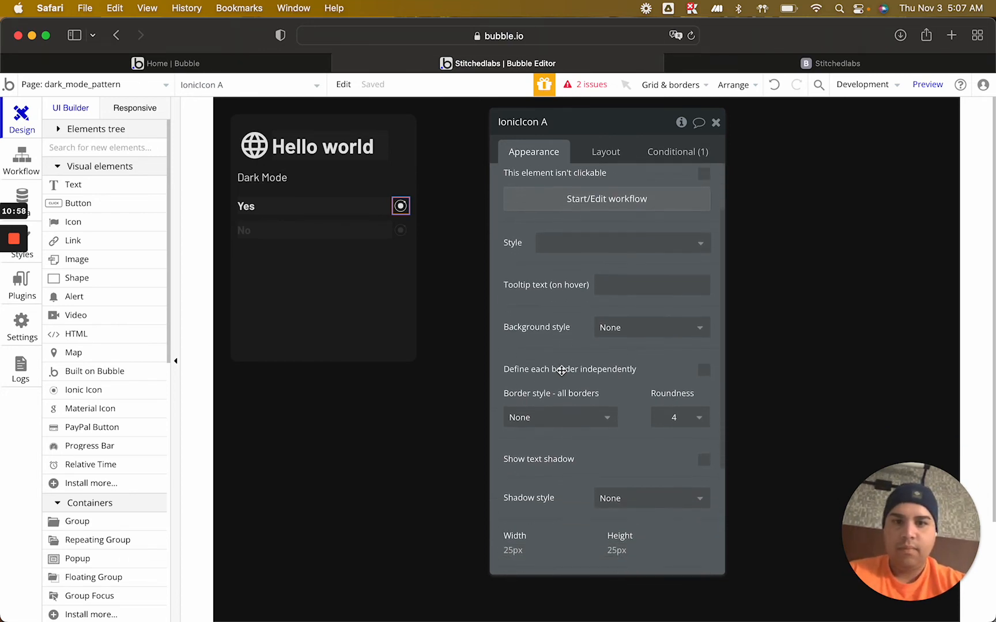
scroll(562, 370, "down", 2)
scroll(559, 369, "up", 9)
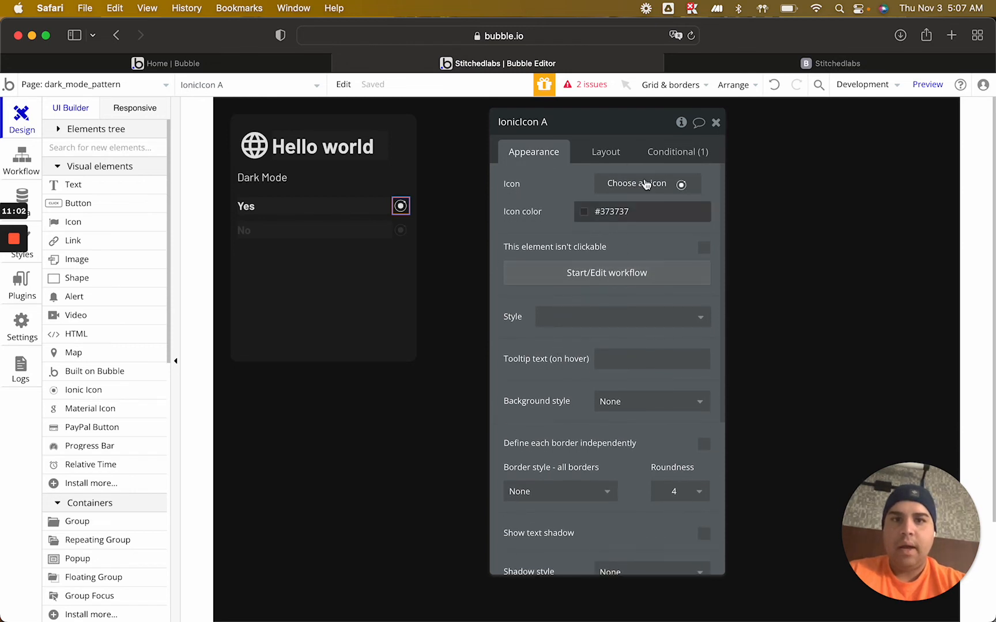
left_click(669, 152)
left_click(537, 154)
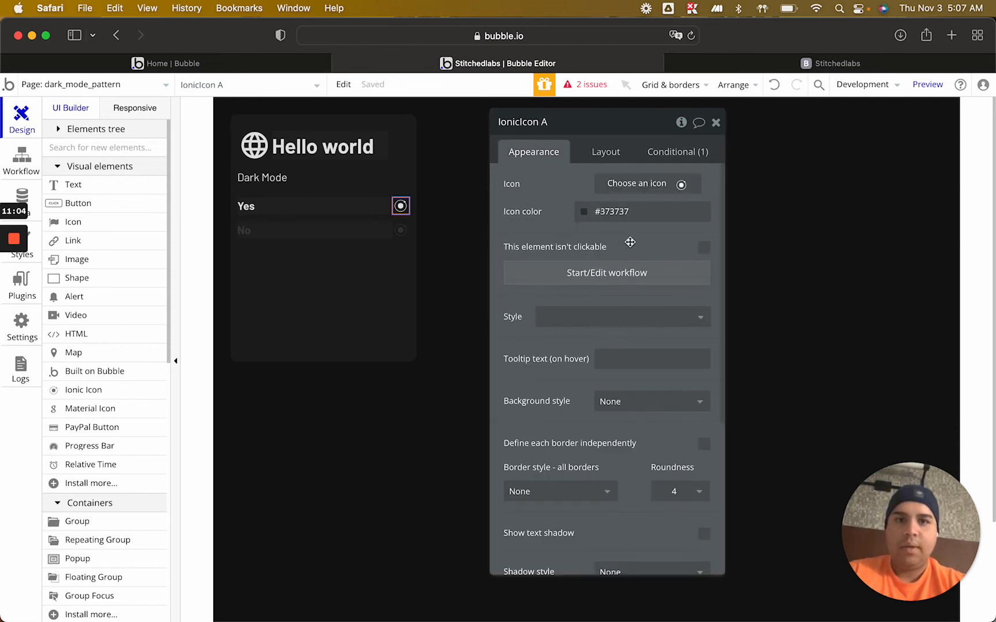
left_click(615, 273)
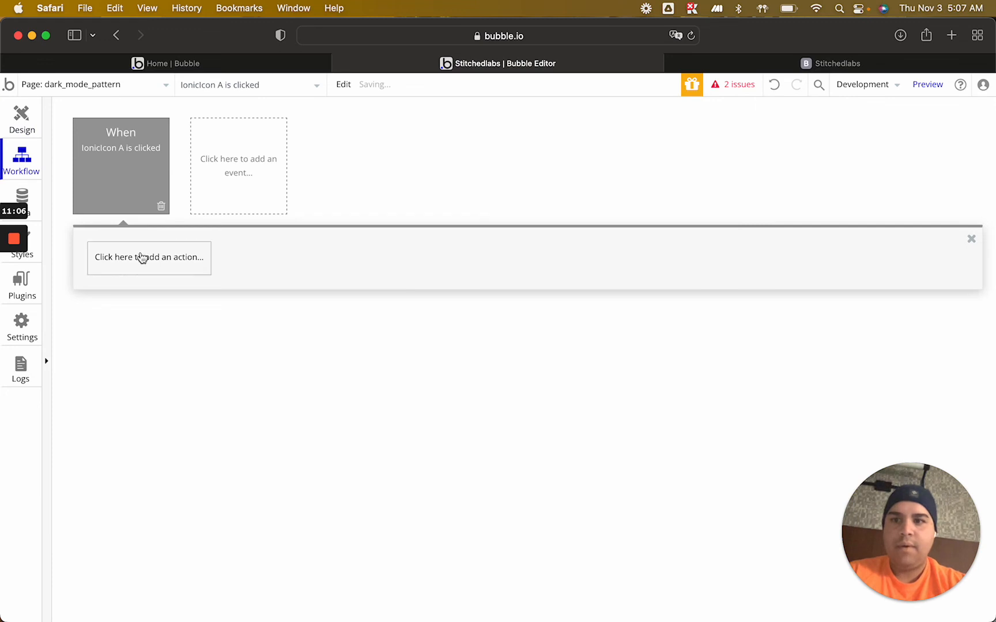
left_click(142, 257)
mouse_move(150, 339)
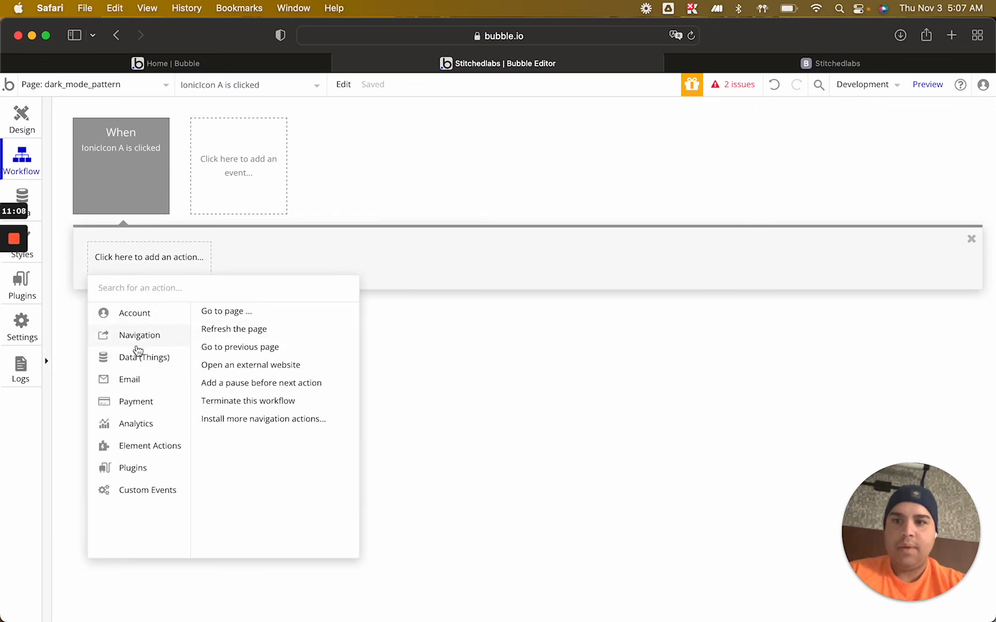
mouse_move(141, 360)
left_click(253, 332)
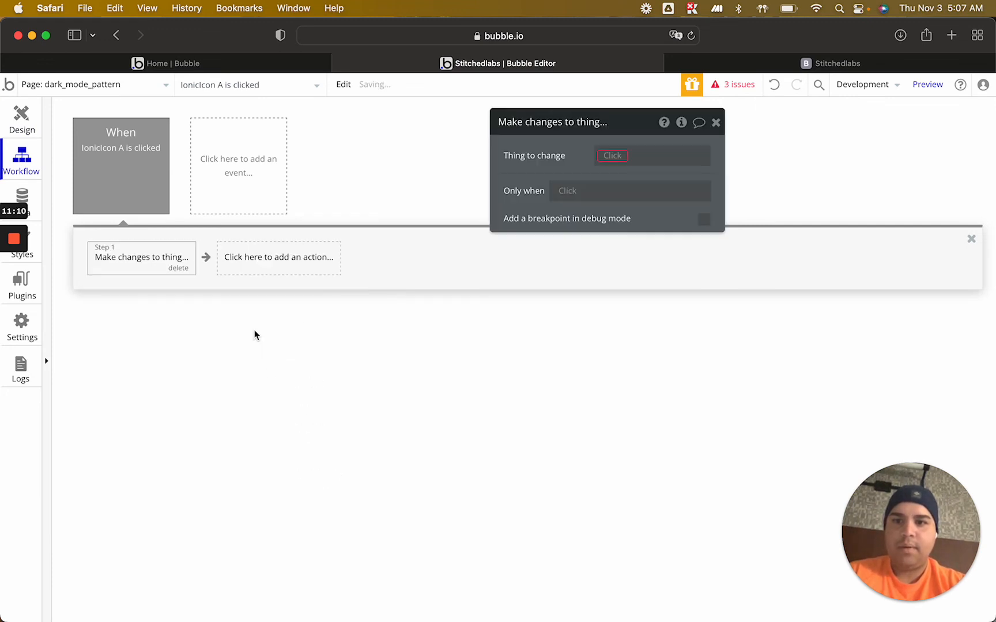
Have the action change the Current User, setting the Dark Mode Y/N field to "yes"
left_click(613, 153)
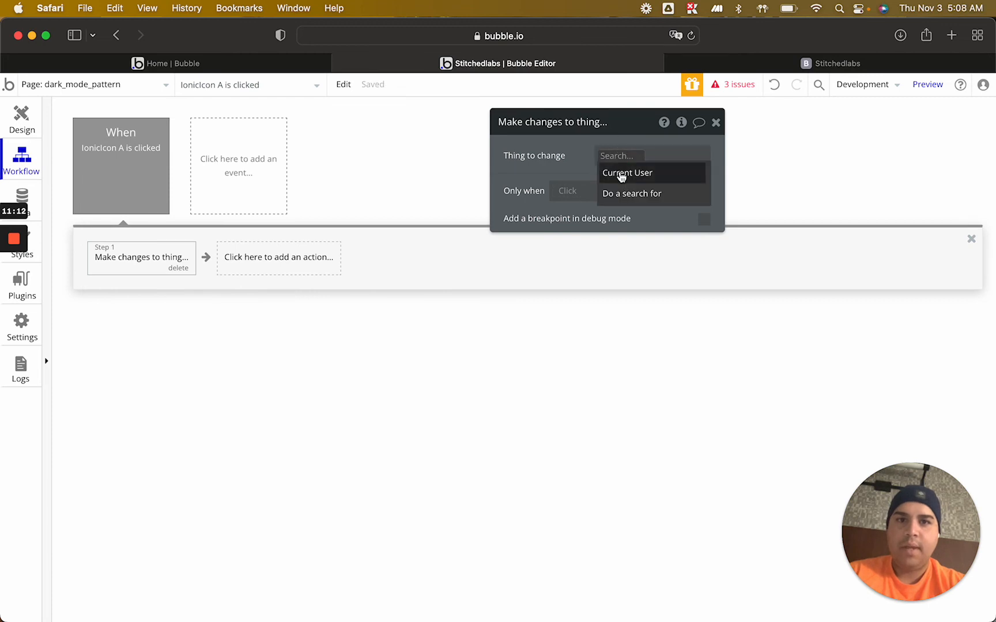
left_click(619, 172)
left_click(594, 195)
left_click(524, 192)
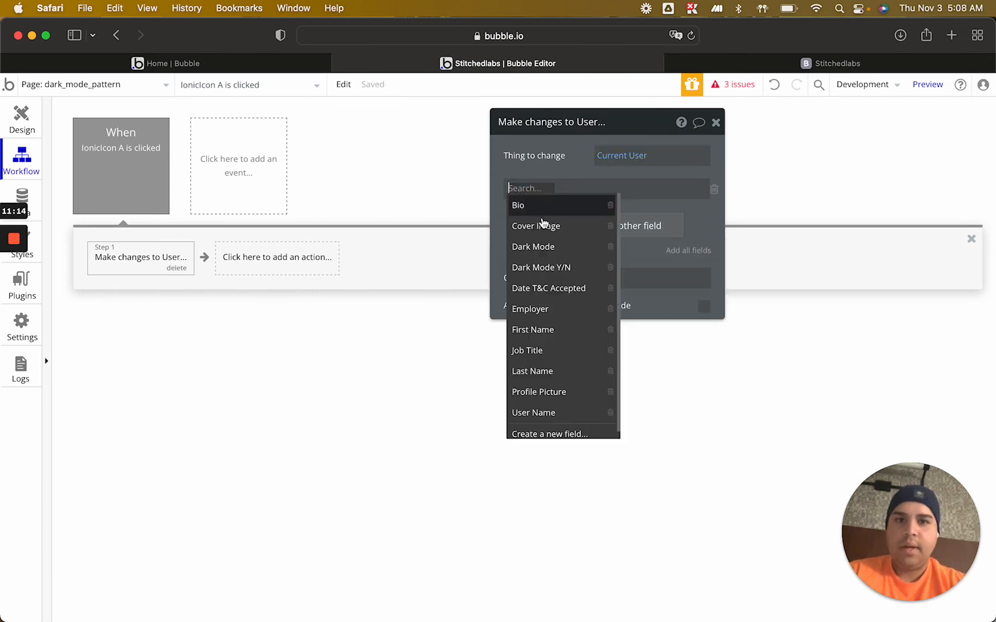
left_click(548, 272)
left_click(592, 190)
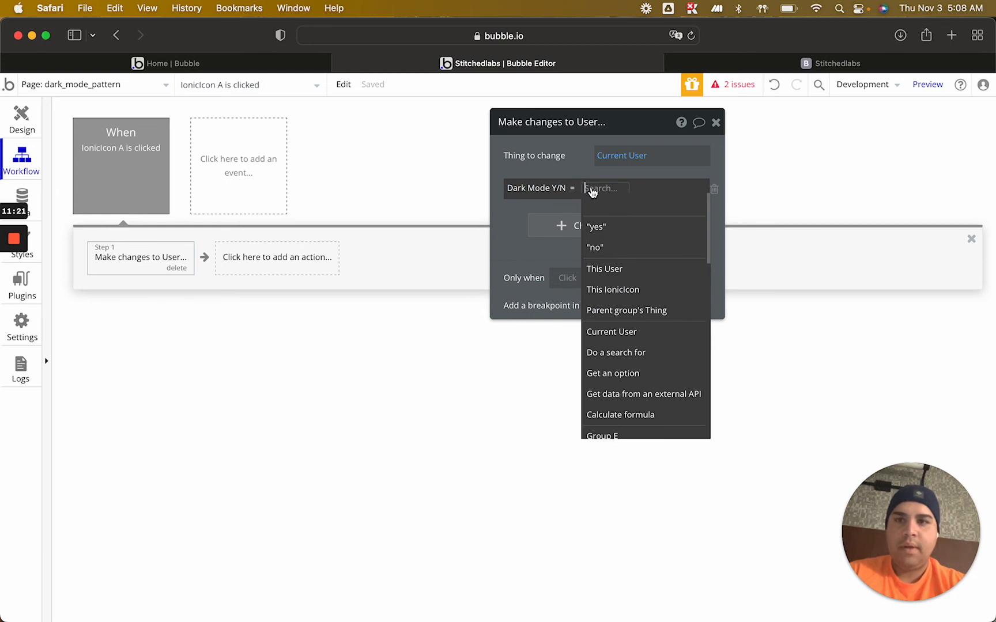
left_click(598, 227)
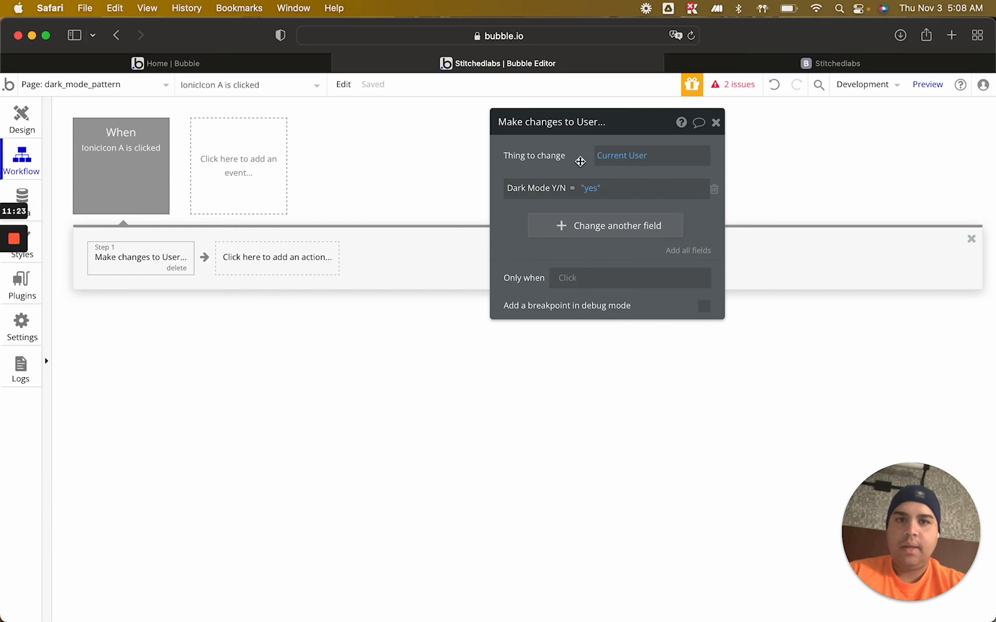
left_click(716, 123)
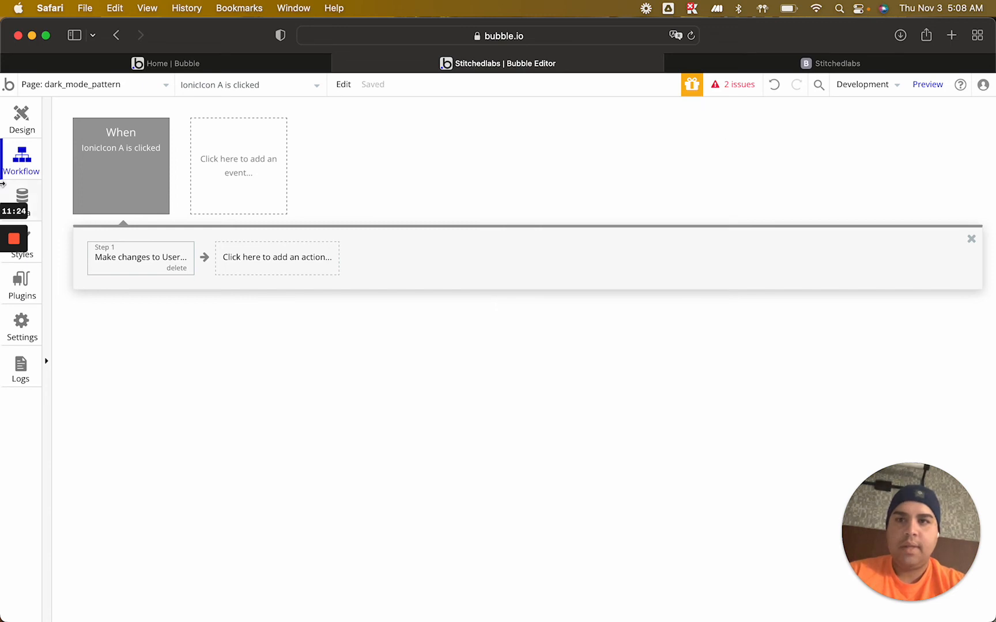
Start a click workflow for the No row's icon and add a Make changes to thing action
left_click(21, 118)
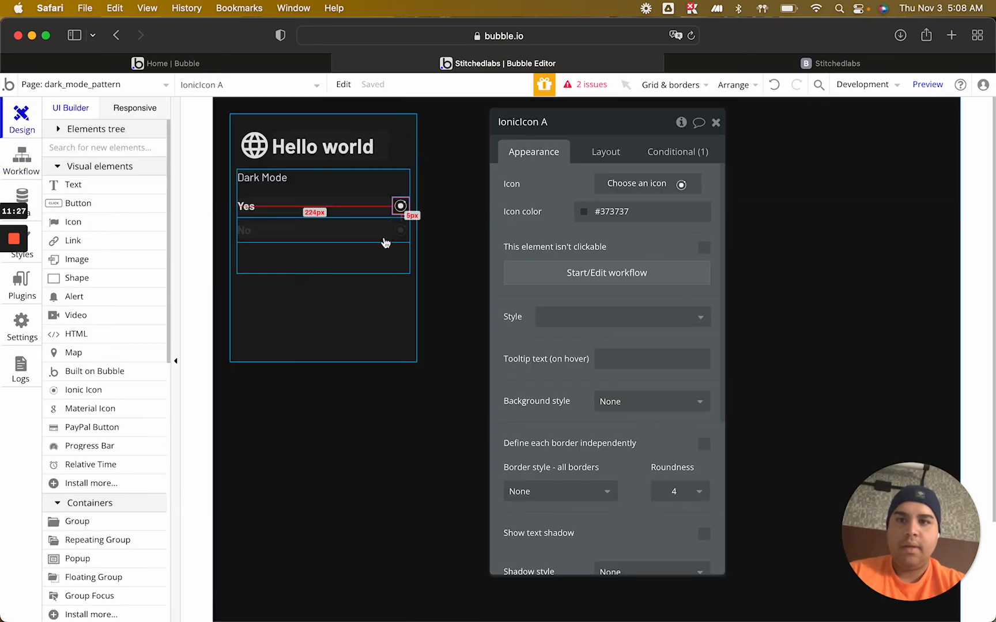
left_click(401, 231)
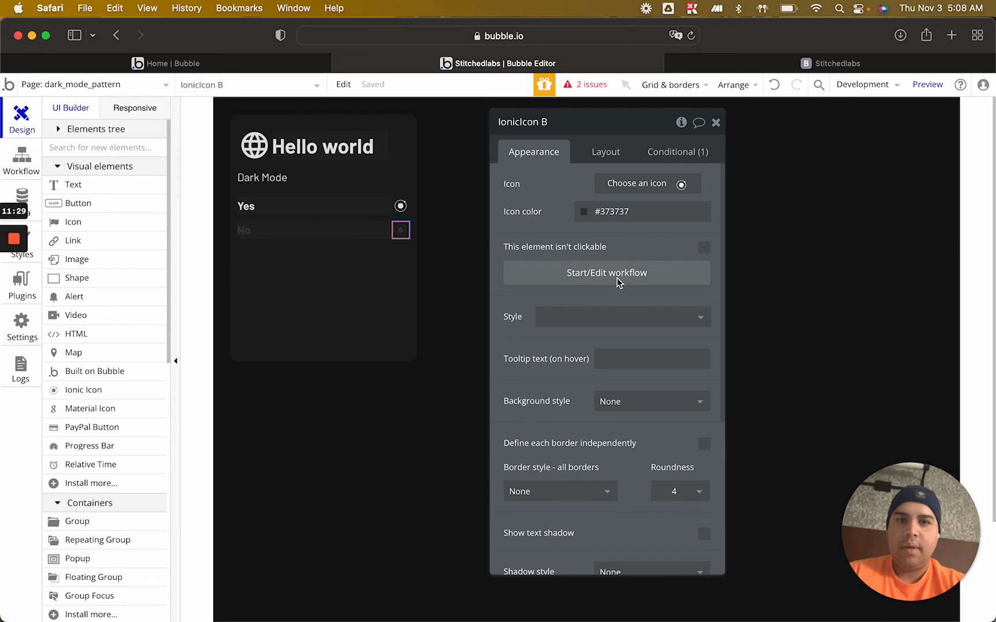
left_click(617, 278)
left_click(145, 259)
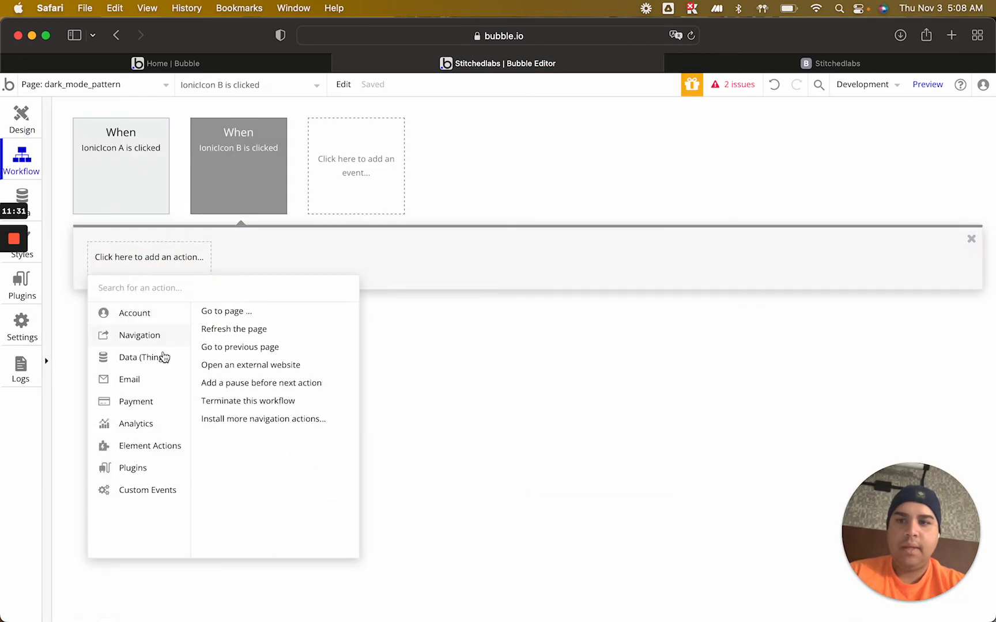
mouse_move(163, 358)
left_click(264, 332)
Make the No icon's action change the Current User, setting the Dark Mode Y/N field to "no"
left_click(610, 159)
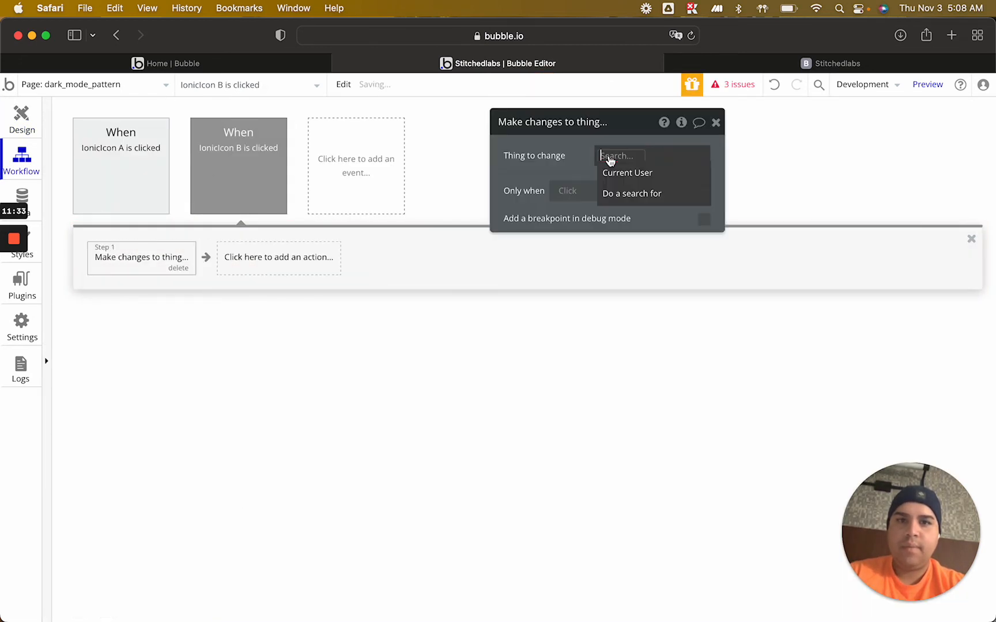
left_click(615, 173)
left_click(574, 195)
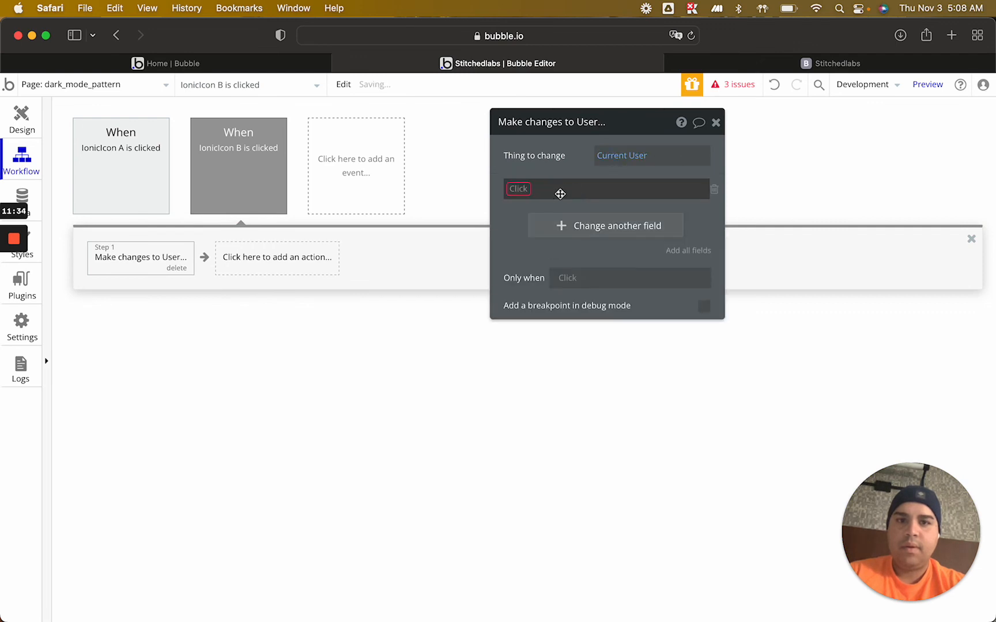
left_click(520, 190)
left_click(550, 268)
left_click(595, 189)
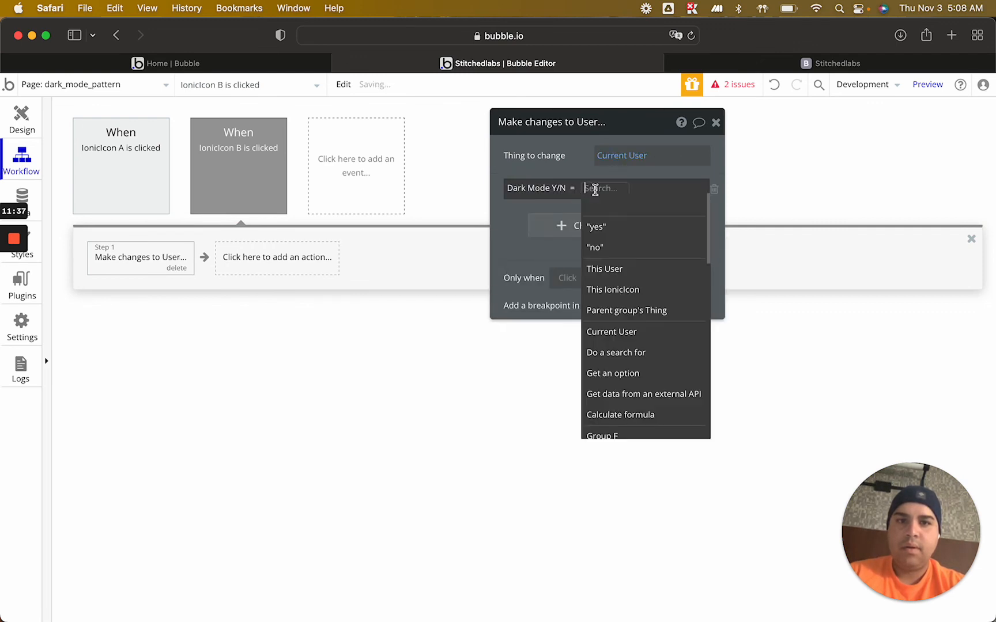
left_click(596, 248)
left_click(716, 124)
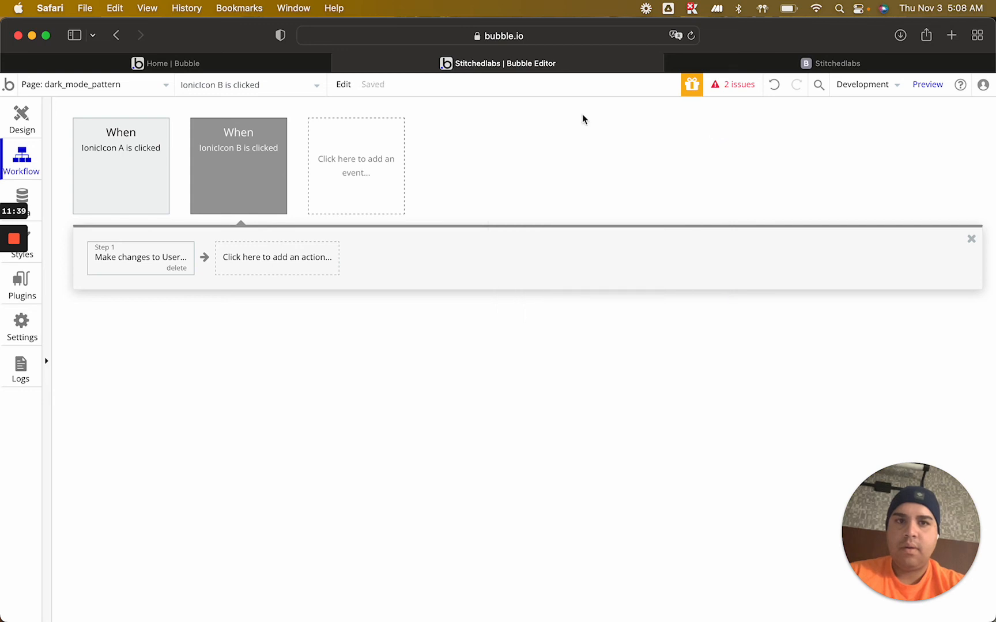
Give the No row's icon a second condition, Current User's Dark Mode Y/N is "no", that changes the Icon property
left_click(19, 116)
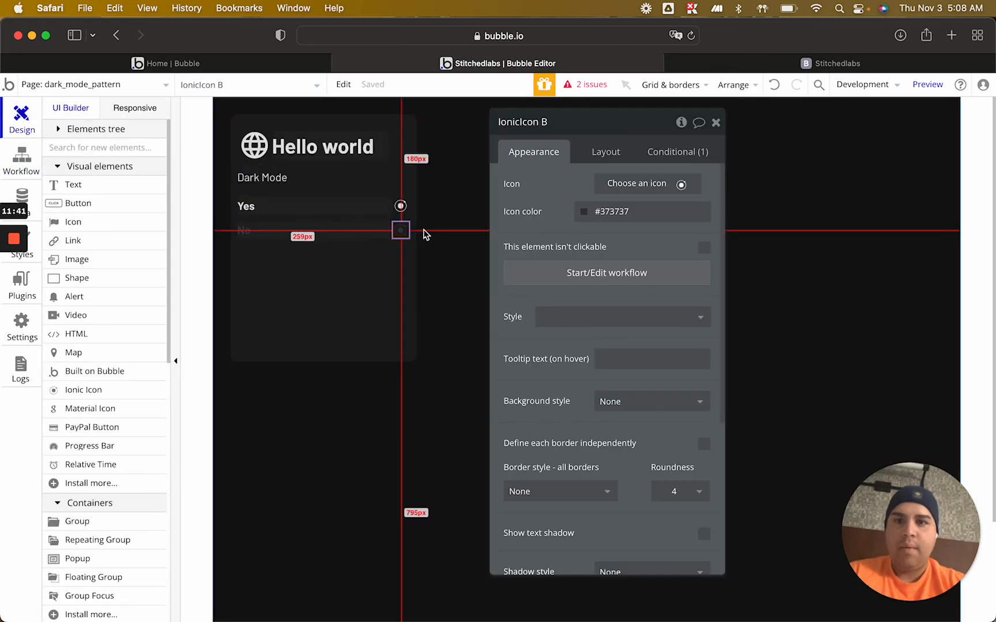
left_click(699, 155)
left_click(596, 300)
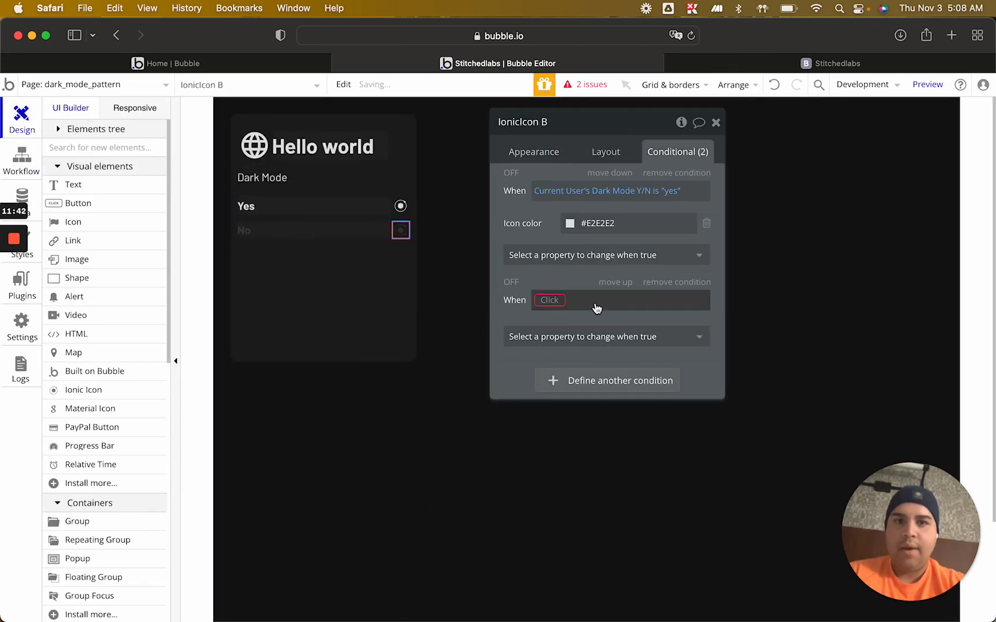
left_click(550, 300)
left_click(570, 360)
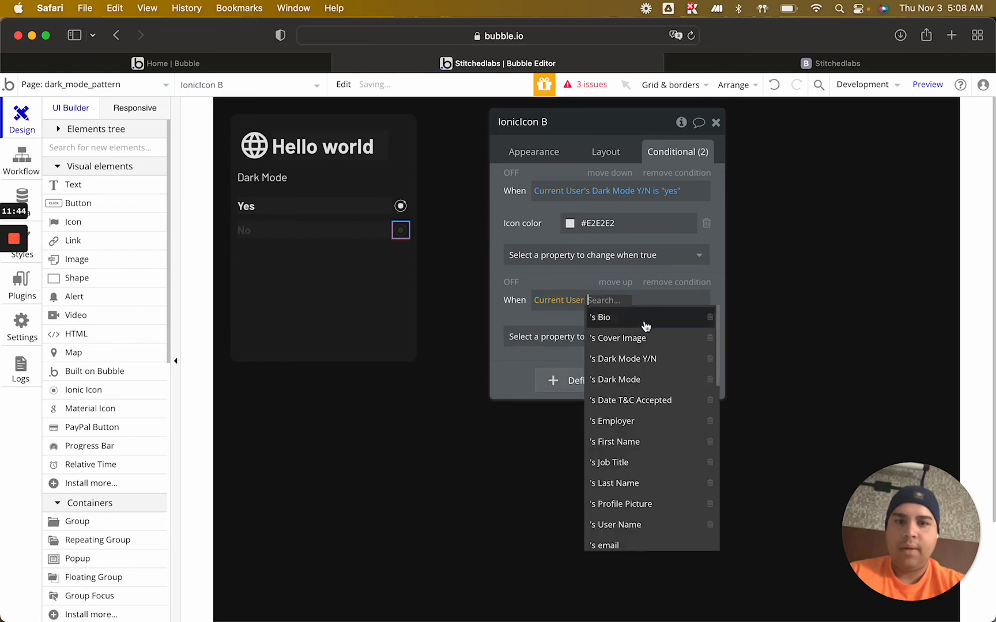
left_click(645, 360)
left_click(664, 301)
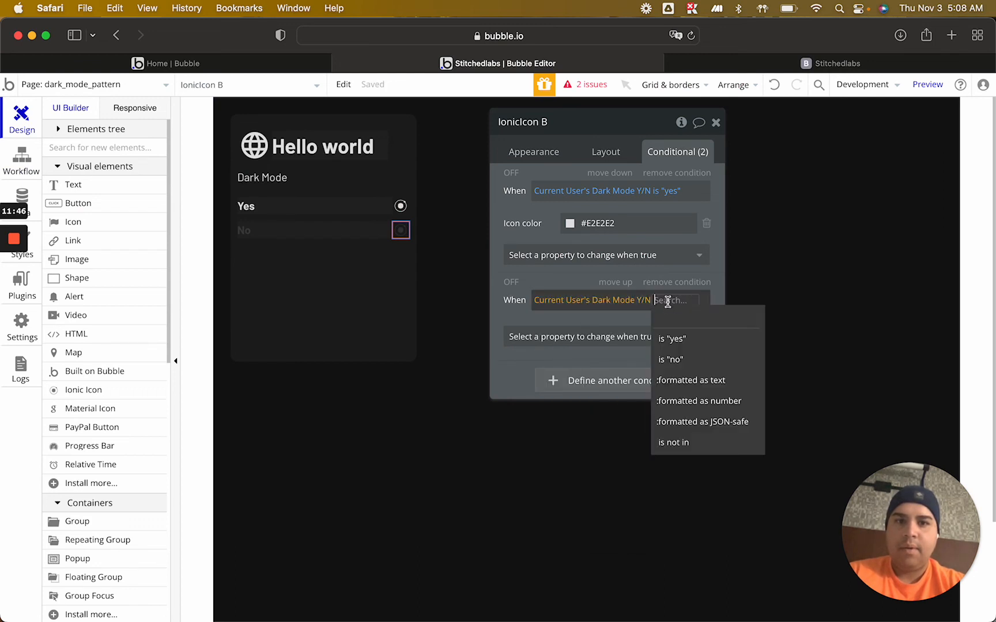
left_click(672, 359)
left_click(614, 338)
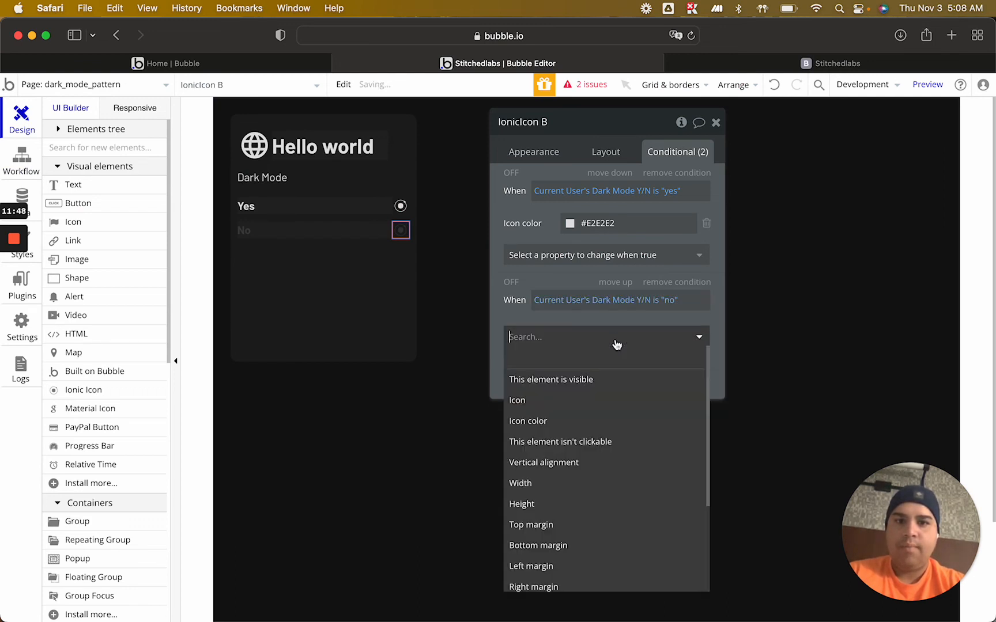
left_click(562, 406)
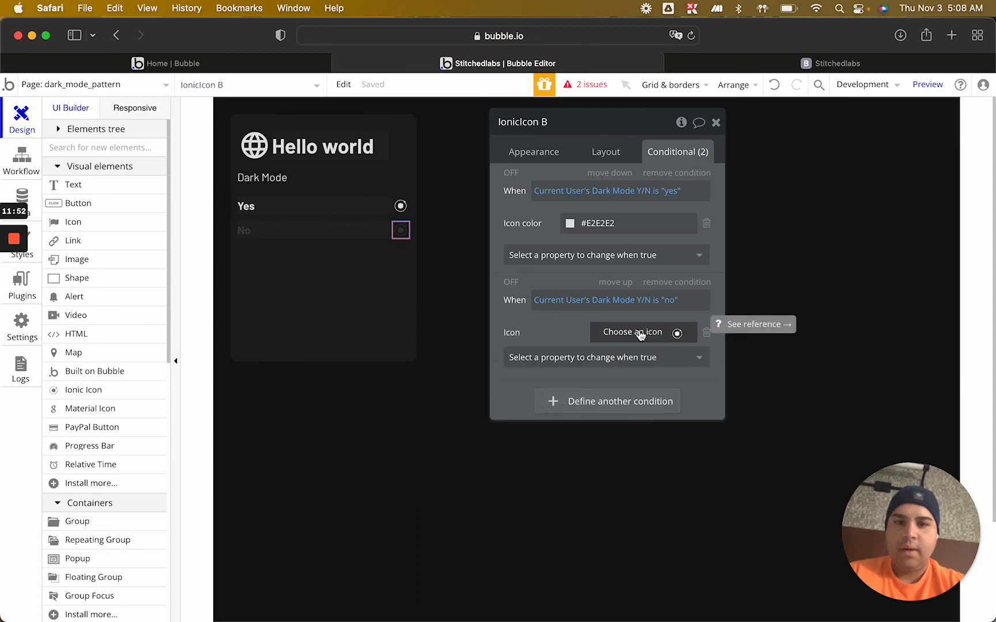
Change the No row's default icon to the iOS circle outline
left_click(535, 153)
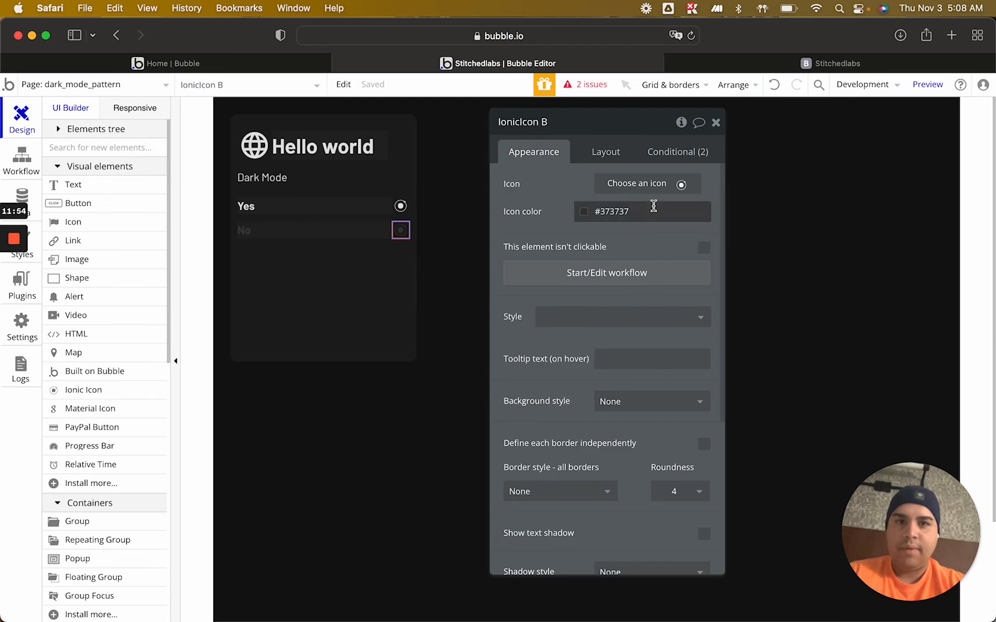
left_click(650, 186)
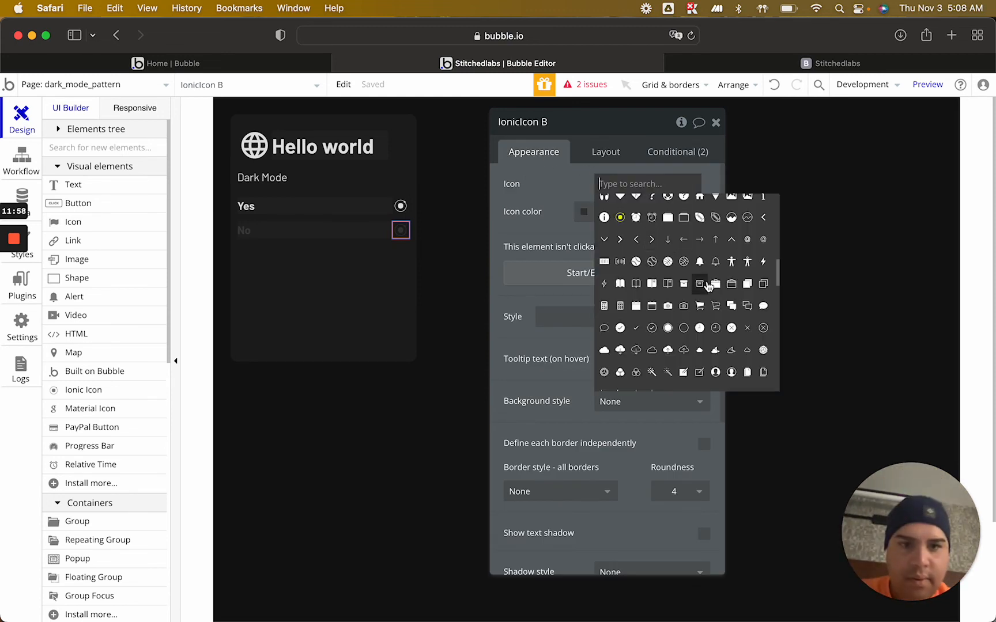
scroll(686, 329, "up", 3)
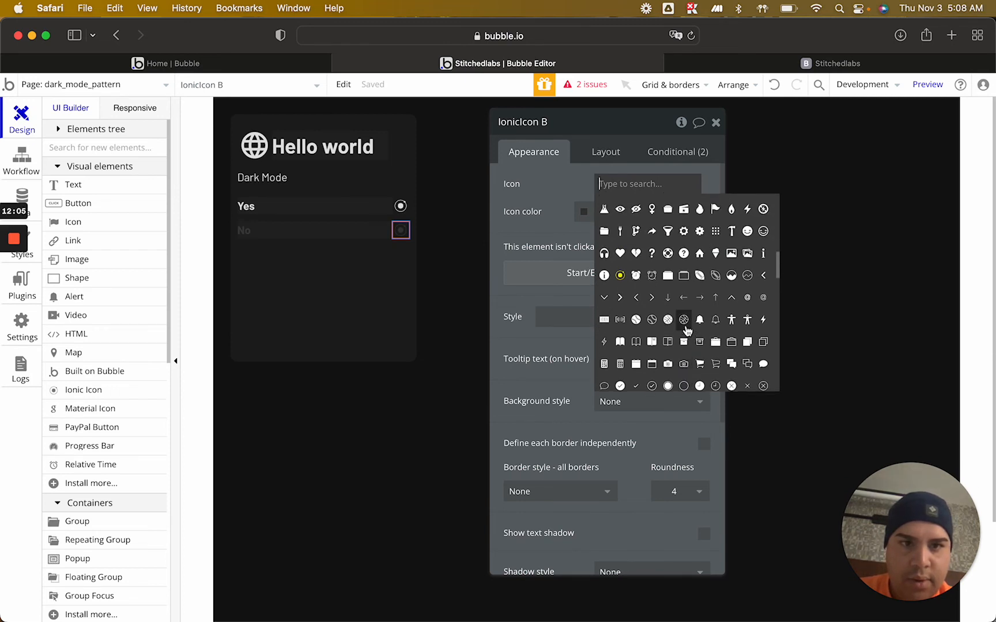
scroll(687, 330, "up", 5)
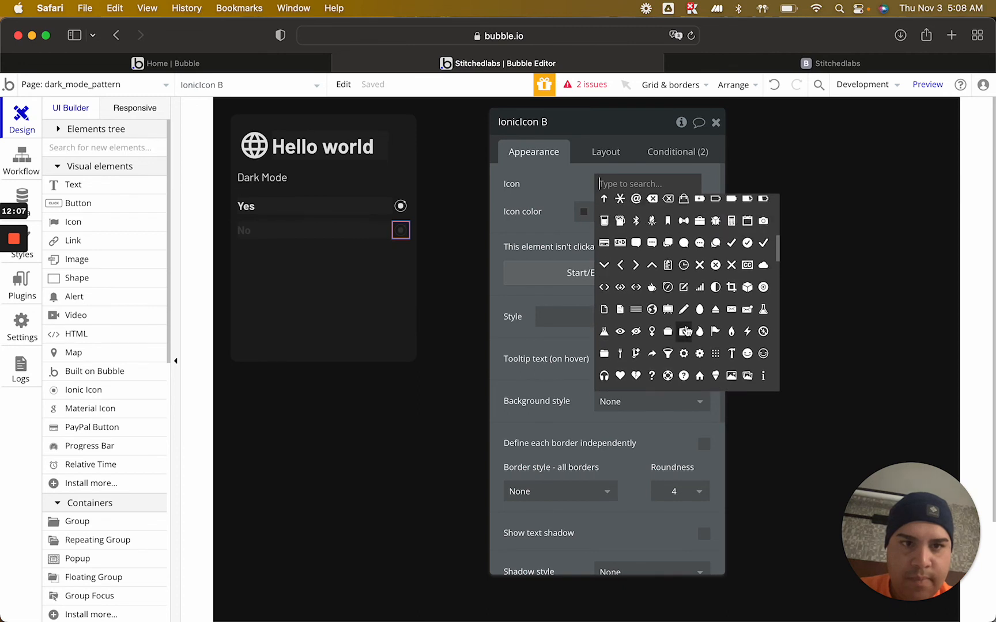
scroll(686, 331, "down", 2)
left_click(684, 338)
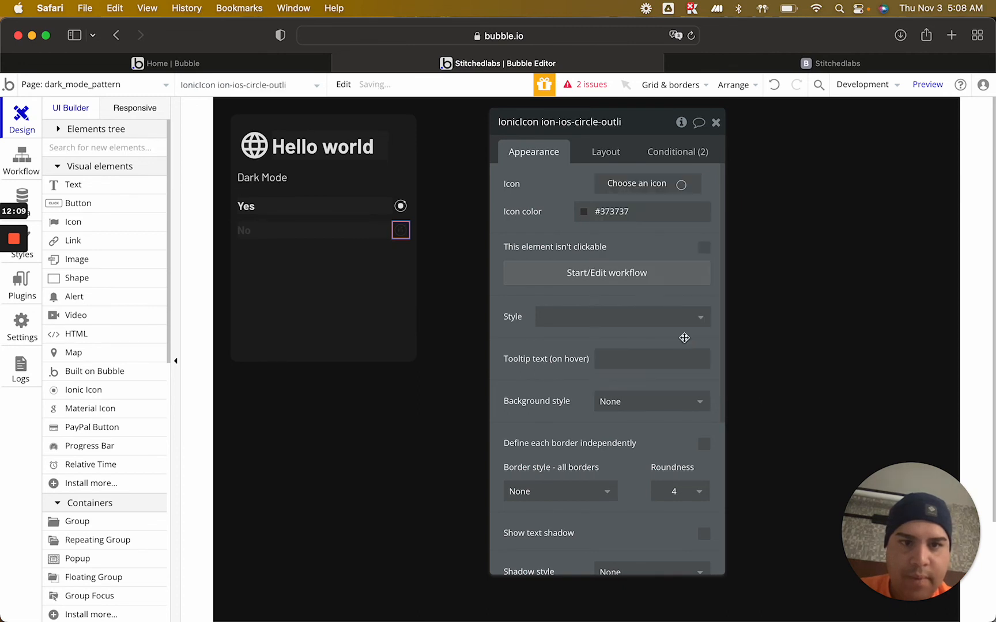
Change the Yes row's default icon to the same iOS circle outline
left_click(400, 205)
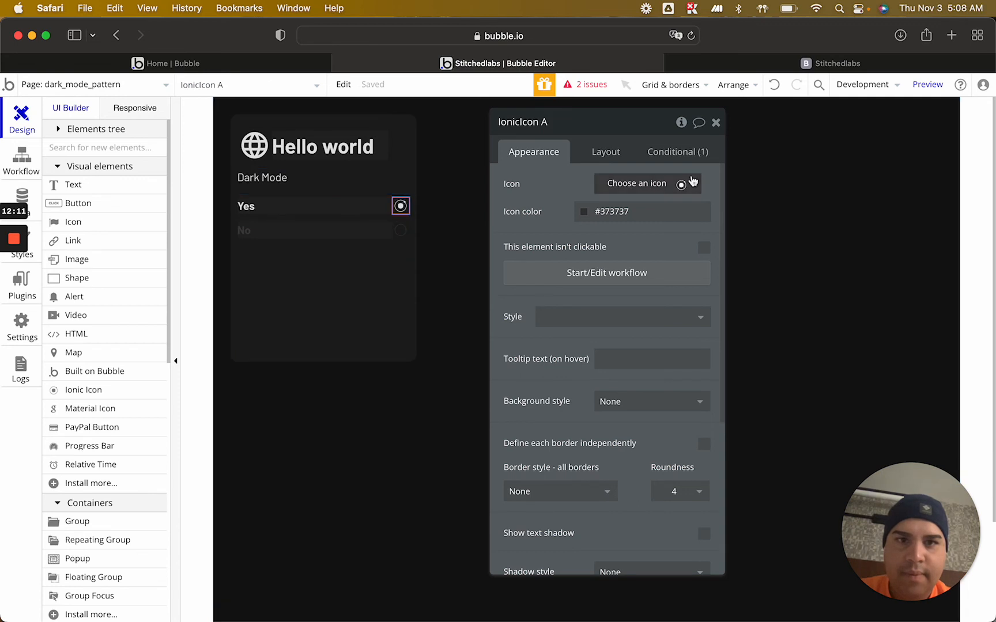
left_click(655, 185)
left_click(685, 333)
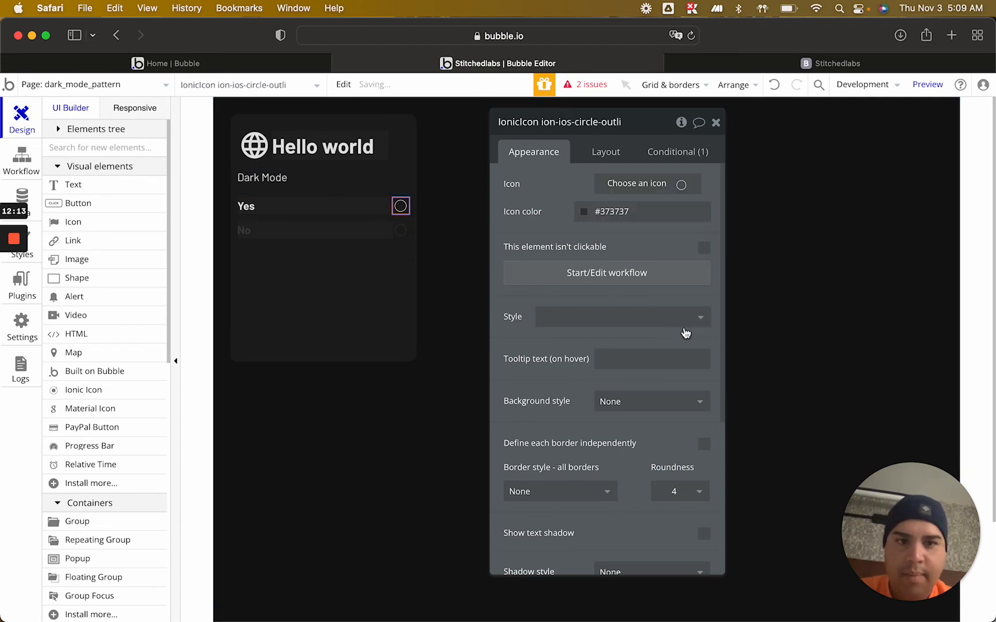
left_click(662, 150)
left_click(576, 255)
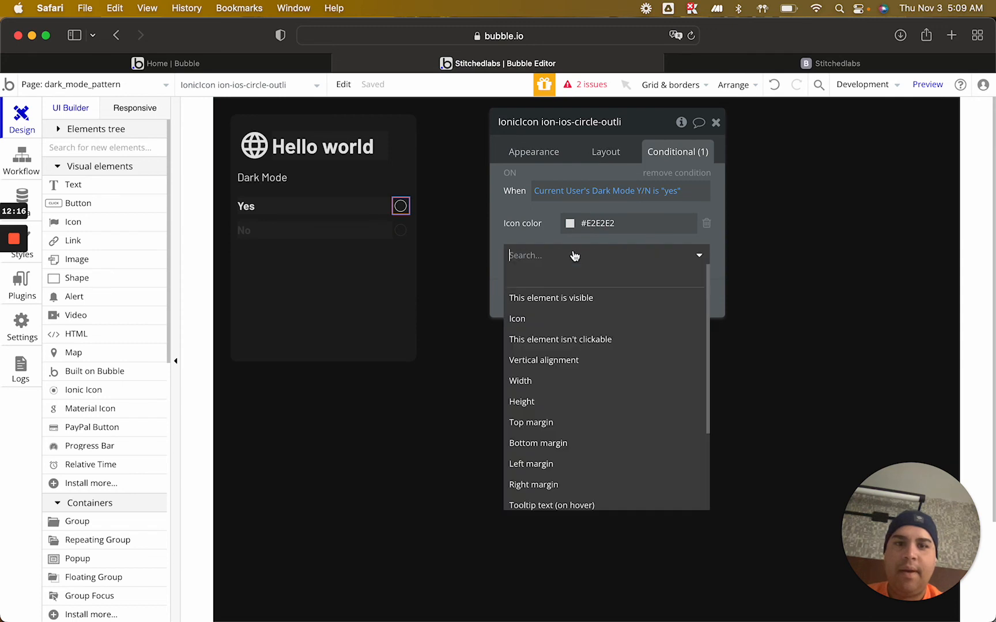
left_click(552, 318)
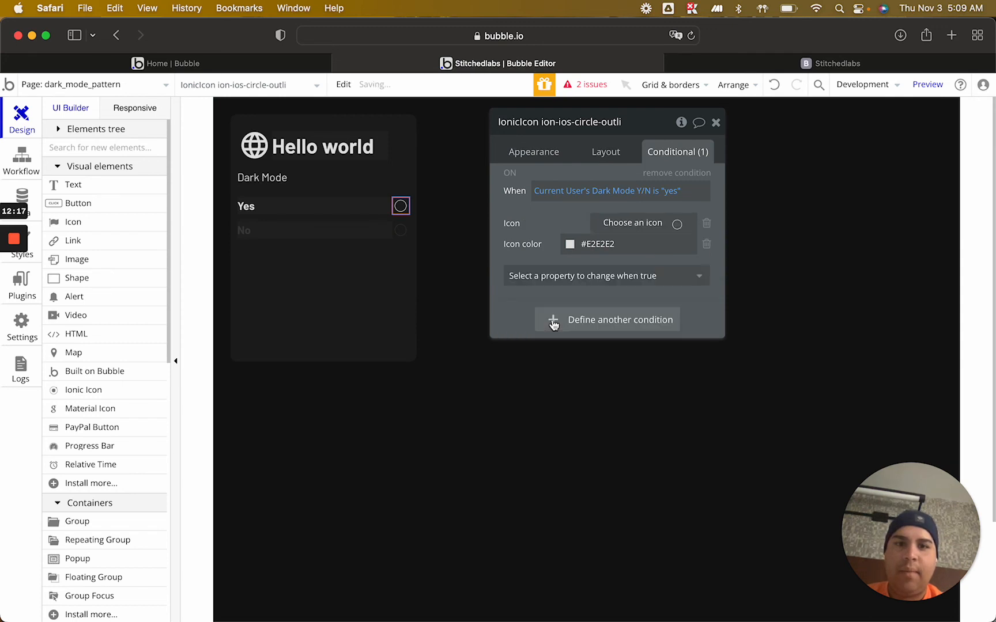
left_click(707, 225)
left_click(589, 257)
left_click(589, 257)
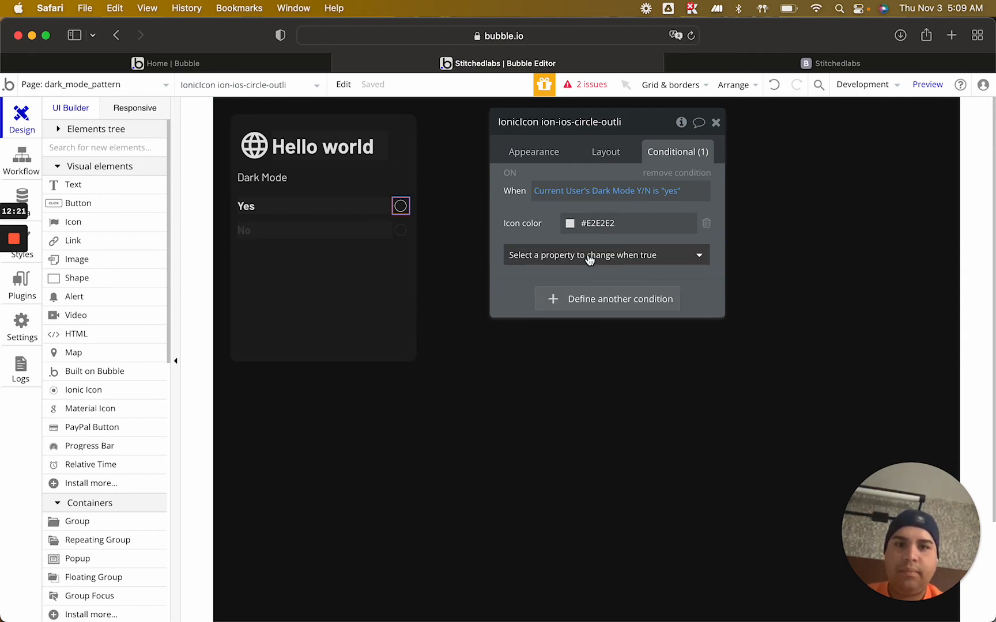
Add a second condition to the Yes row's icon for when Current User's Dark Mode Y/N is "yes"
left_click(589, 301)
left_click(550, 303)
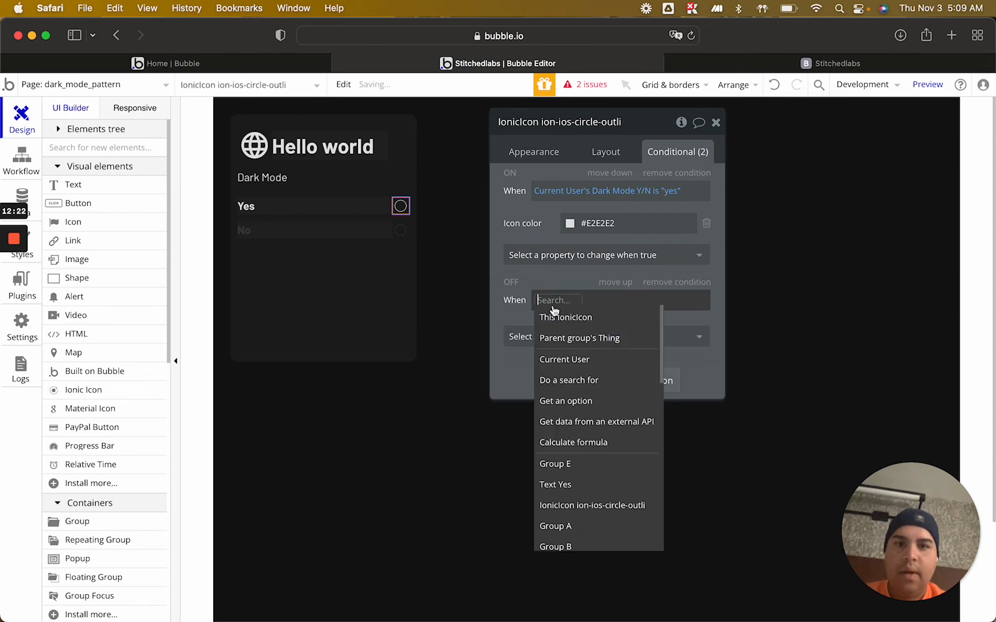
left_click(567, 359)
left_click(619, 359)
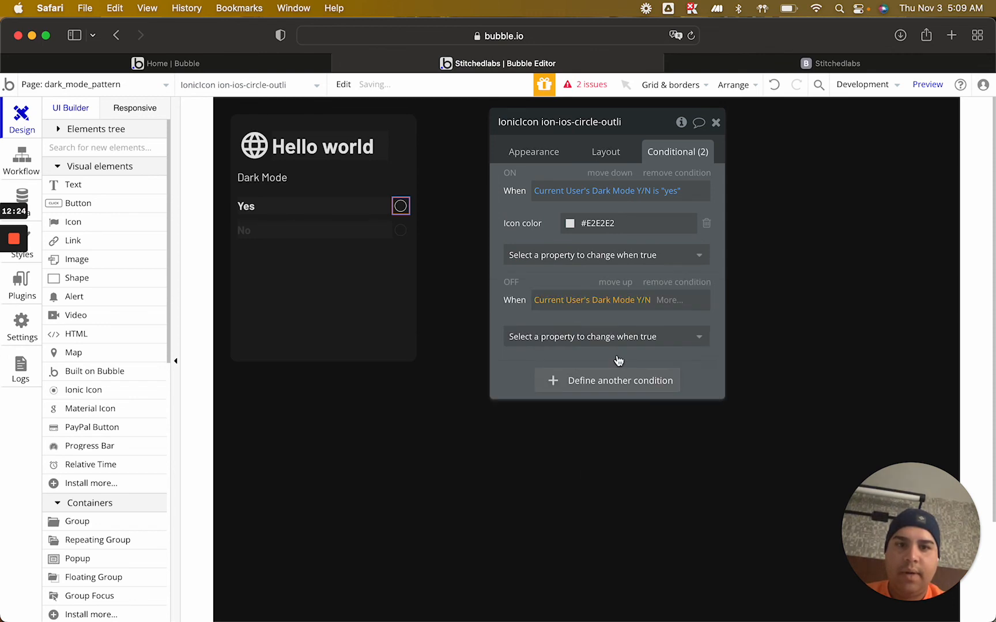
left_click(663, 304)
left_click(670, 340)
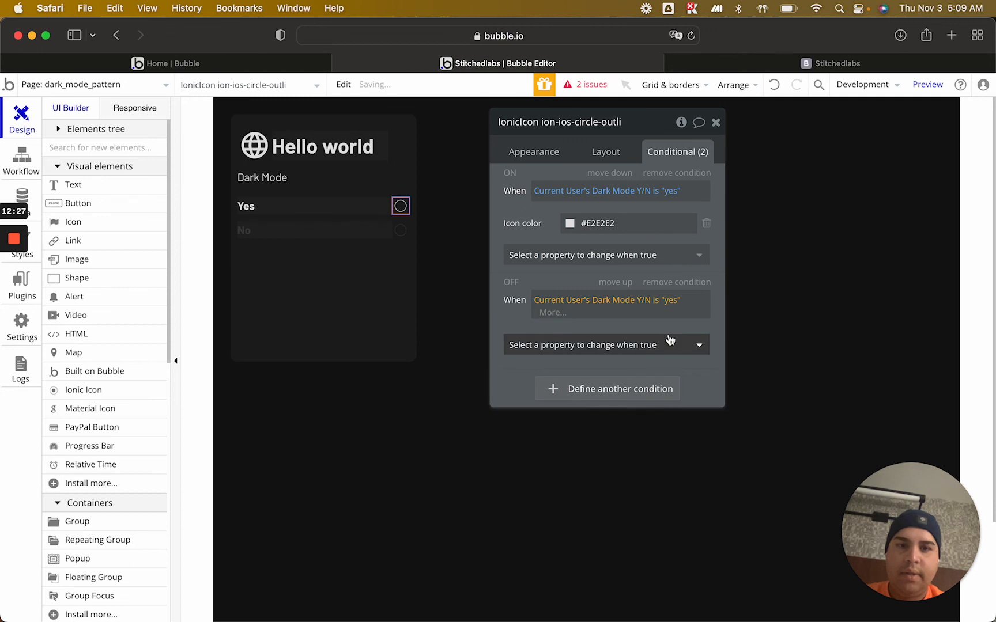
Add the Icon property to the Yes icon's second condition and look through the icon list for a filled radio icon
left_click(404, 233)
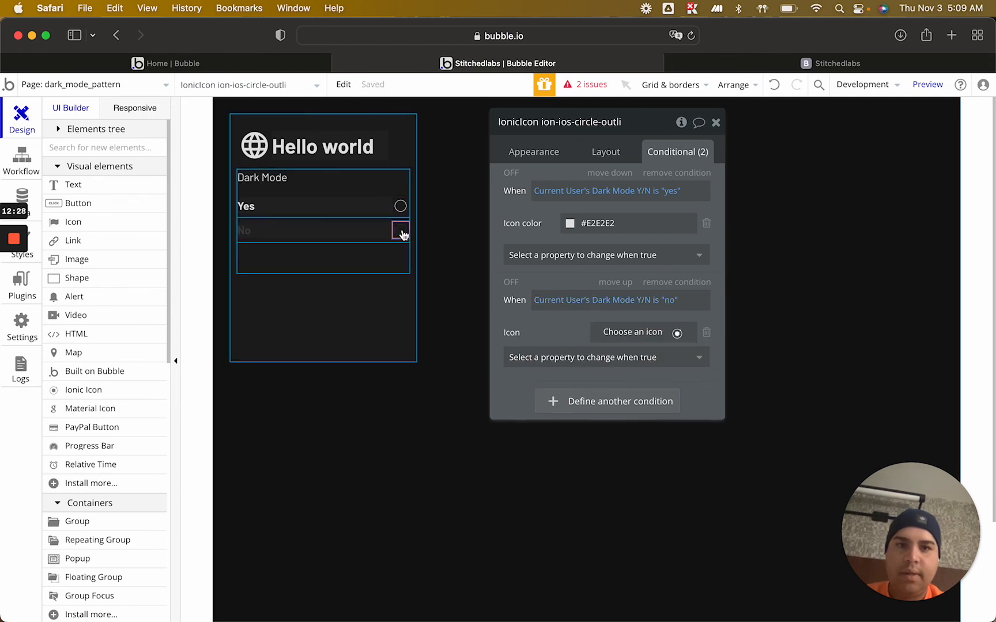
left_click(401, 206)
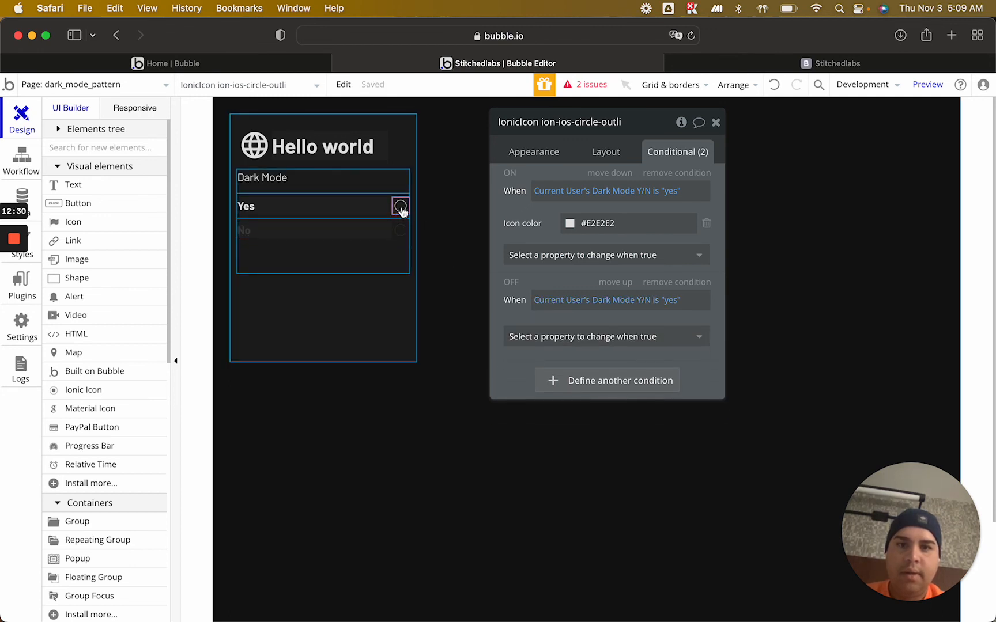
left_click(534, 337)
left_click(533, 401)
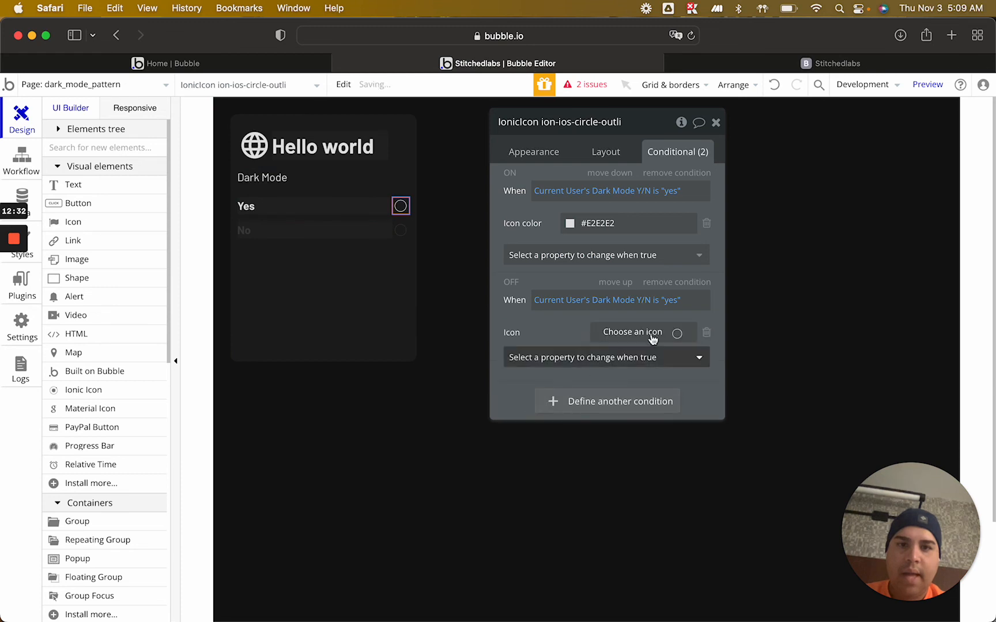
left_click(667, 332)
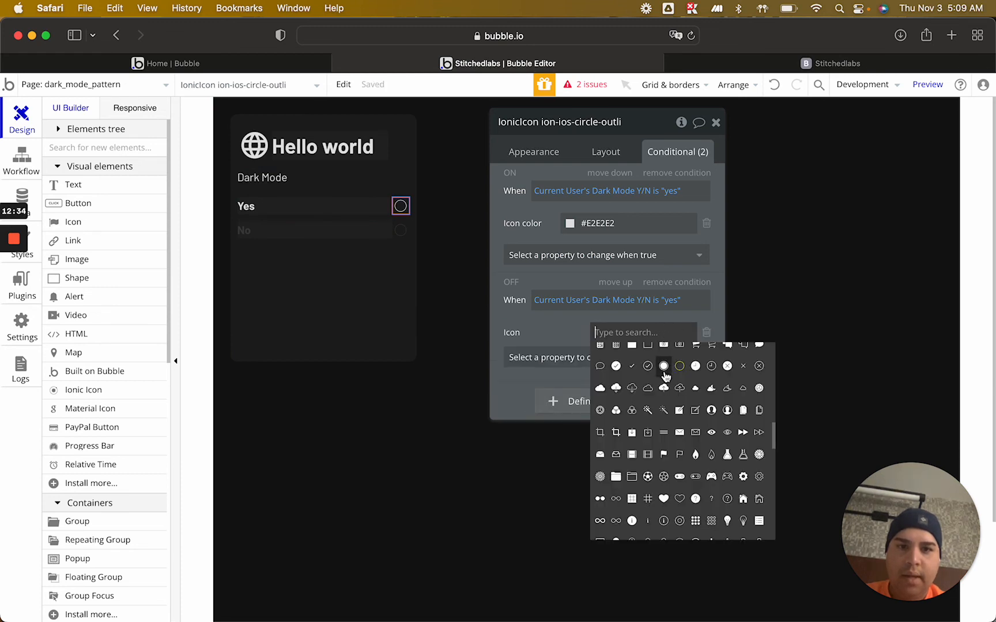
scroll(668, 384, "up", 3)
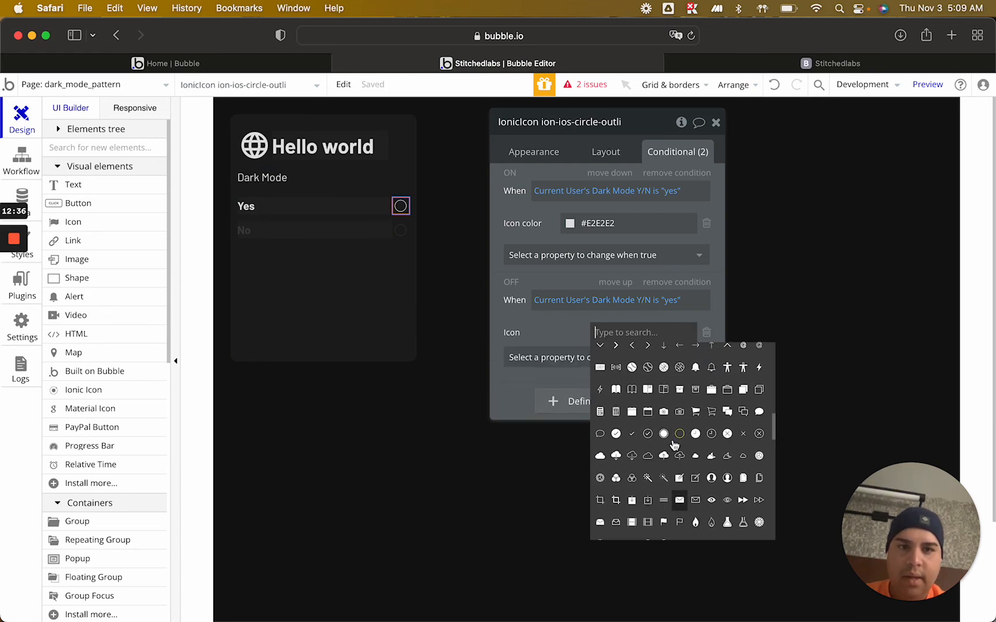
scroll(674, 445, "up", 1)
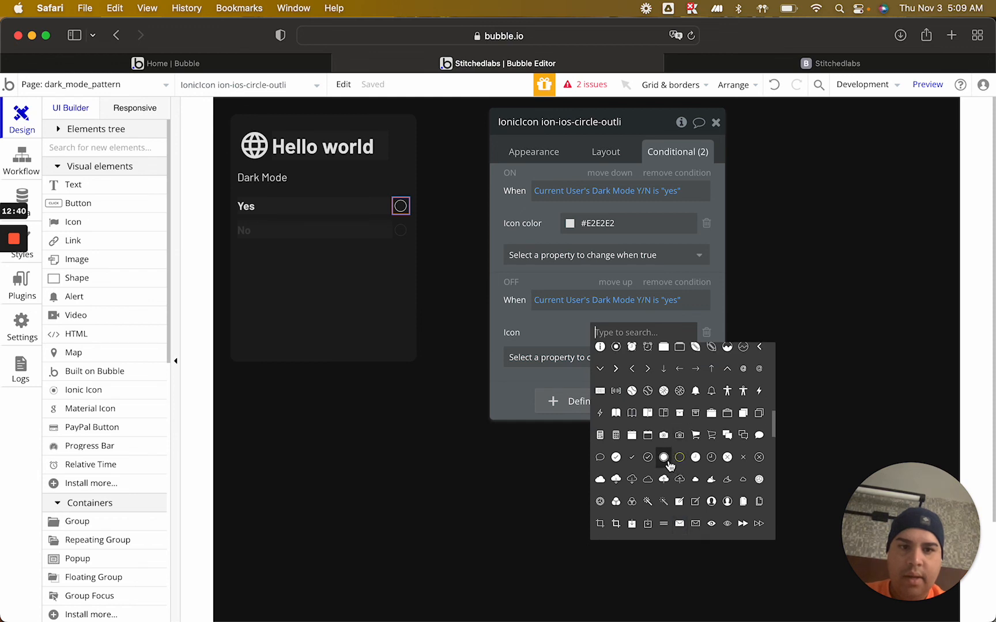
Copy the No row icon's Dark Mode Y/N is "no" condition and remove the second condition from the Yes row's icon
left_click(399, 232)
right_click(543, 323)
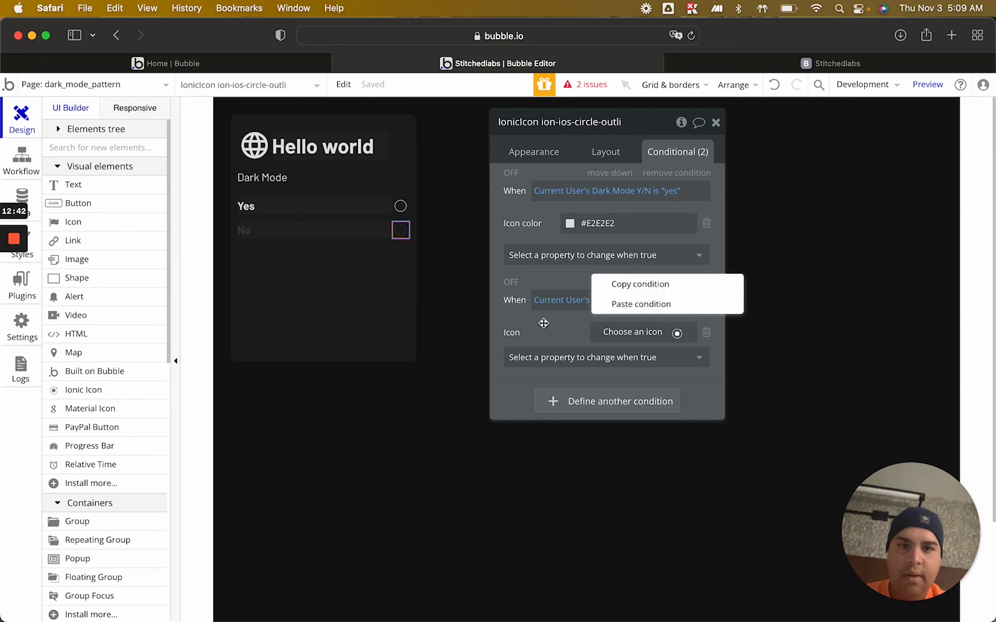
left_click(656, 304)
left_click(401, 208)
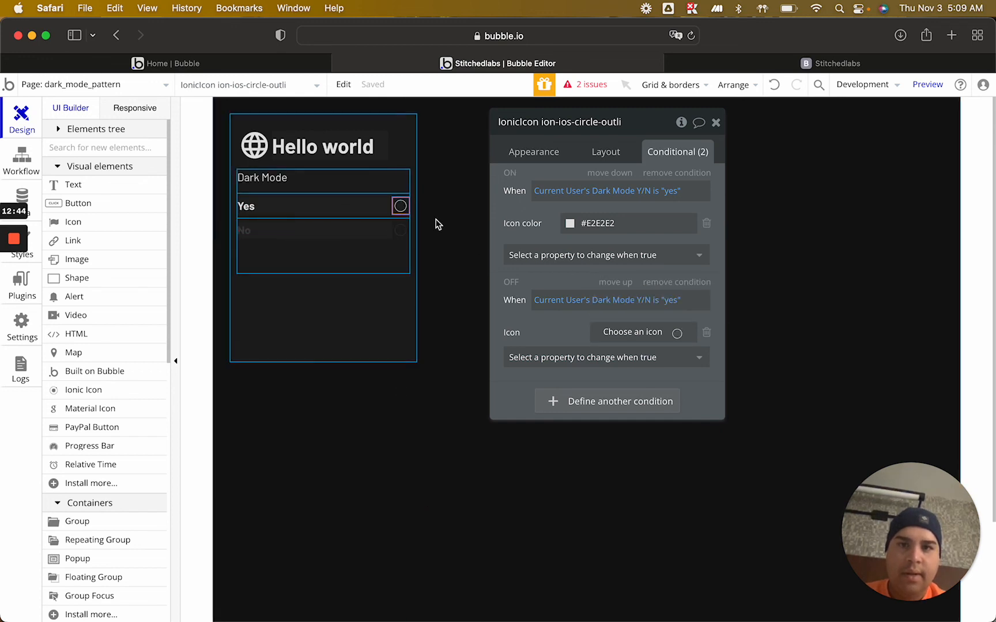
left_click(677, 283)
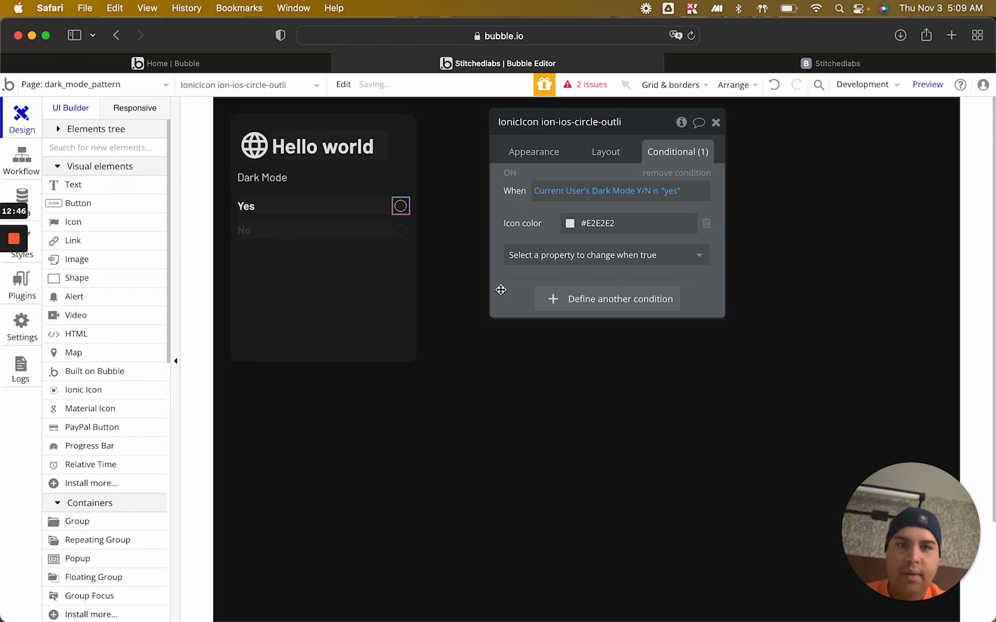
Paste the copied condition onto the Yes row's icon and change it to Current User's Dark Mode Y/N is "yes"
right_click(544, 245)
left_click(609, 254)
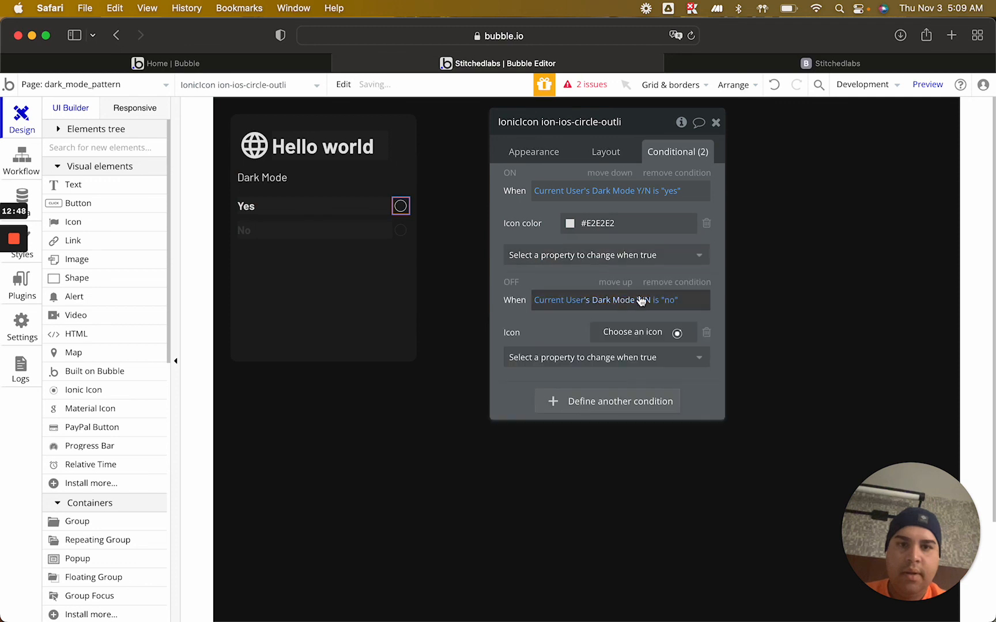
left_click(673, 303)
left_click(673, 314)
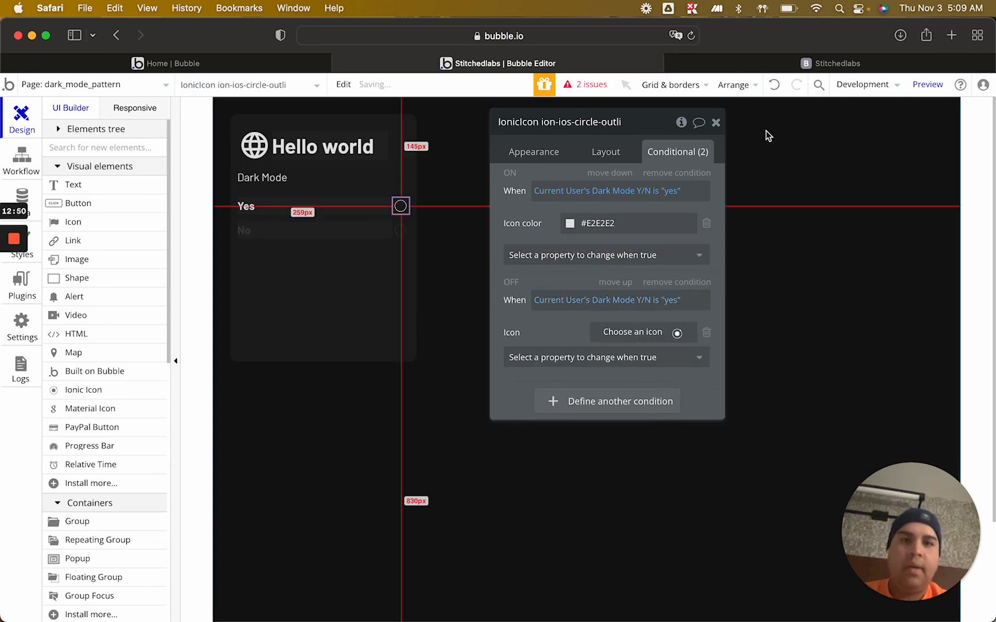
left_click(716, 122)
Test the Yes and No icons on the Stitchedlabs preview page by switching dark mode back and forth, finishing on No
left_click(807, 62)
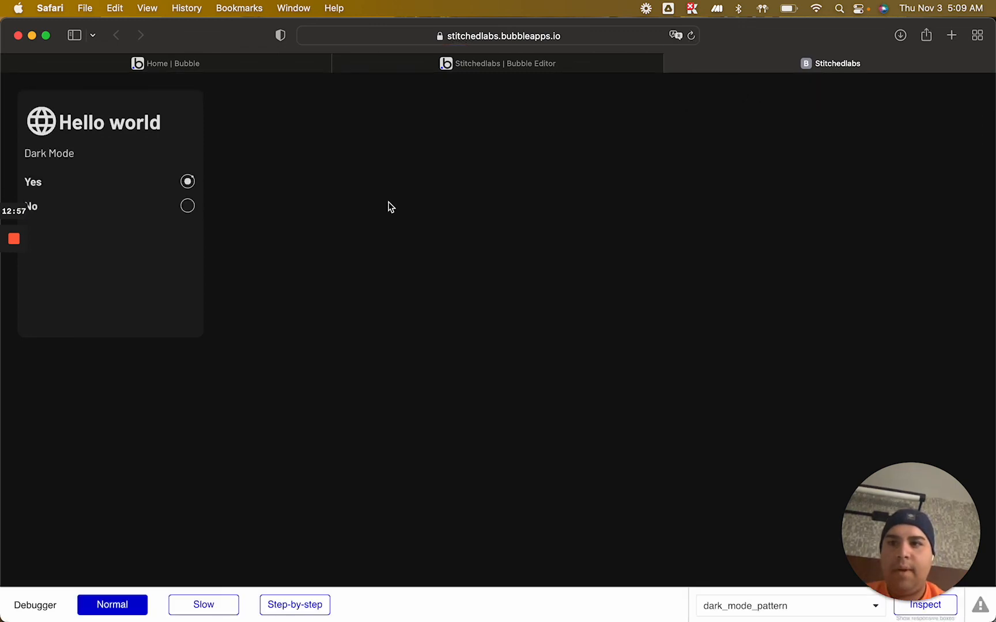
scroll(355, 273, "down", 2)
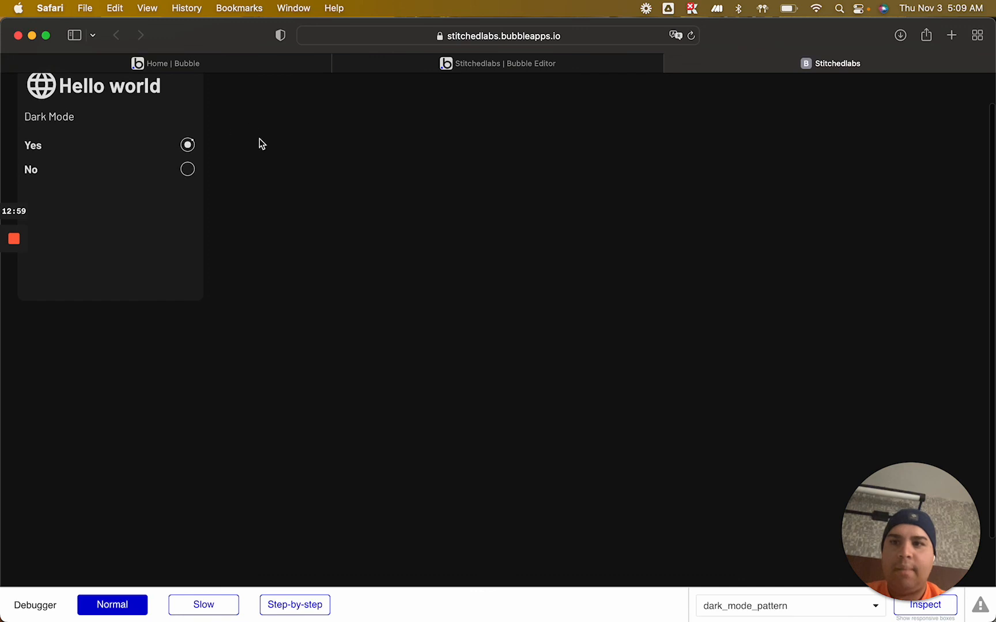
left_click(188, 170)
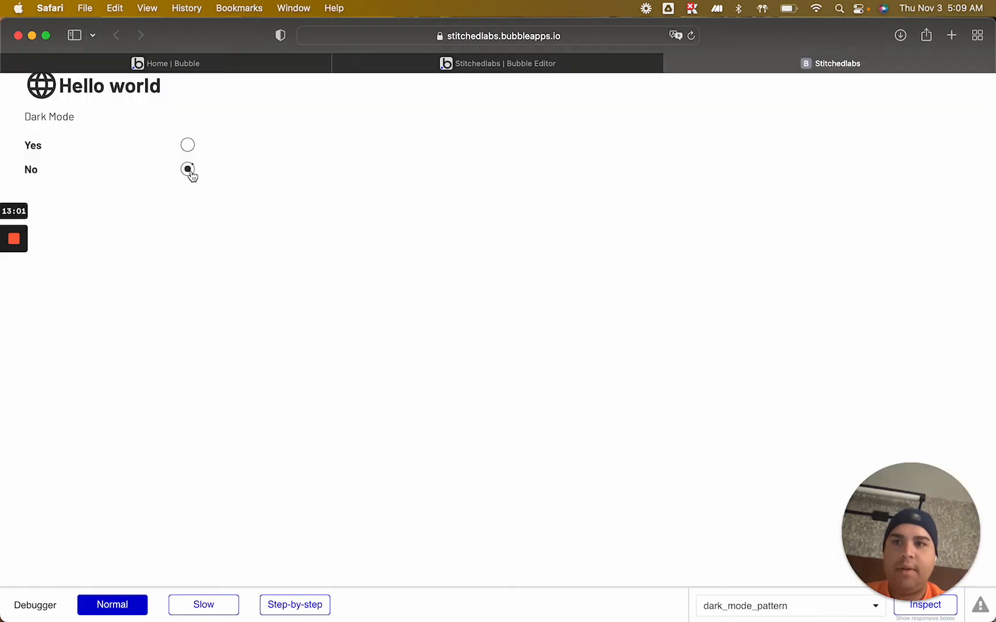
scroll(394, 266, "up", 2)
left_click(188, 182)
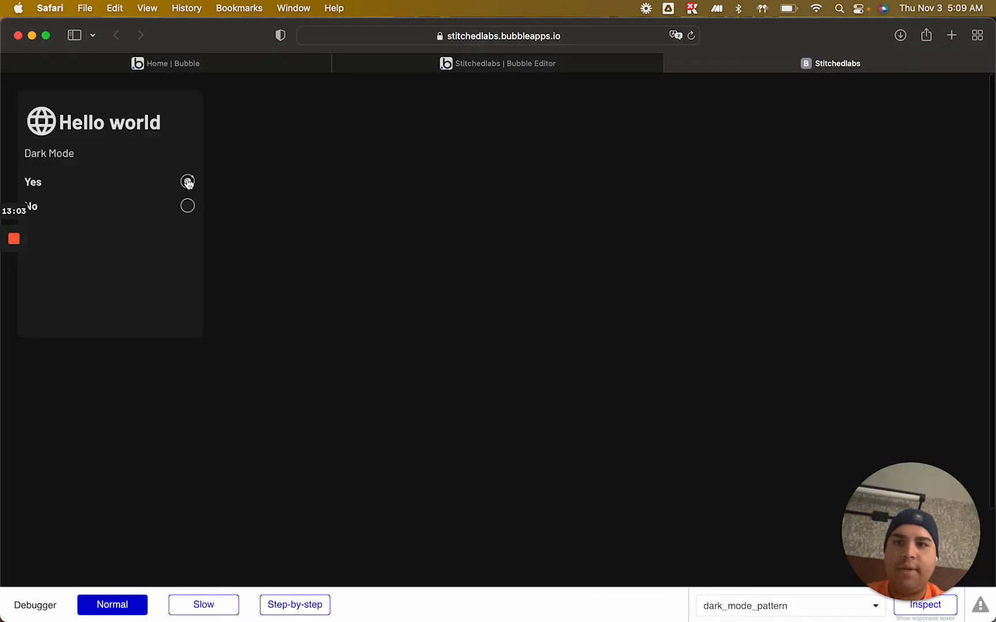
left_click(187, 206)
left_click(188, 183)
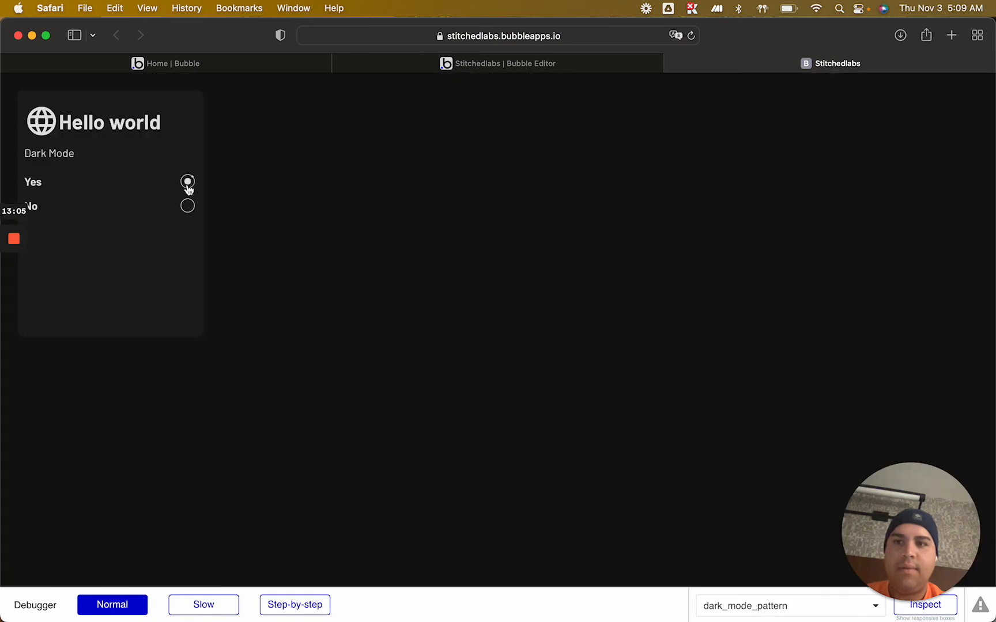
left_click(188, 208)
left_click(187, 183)
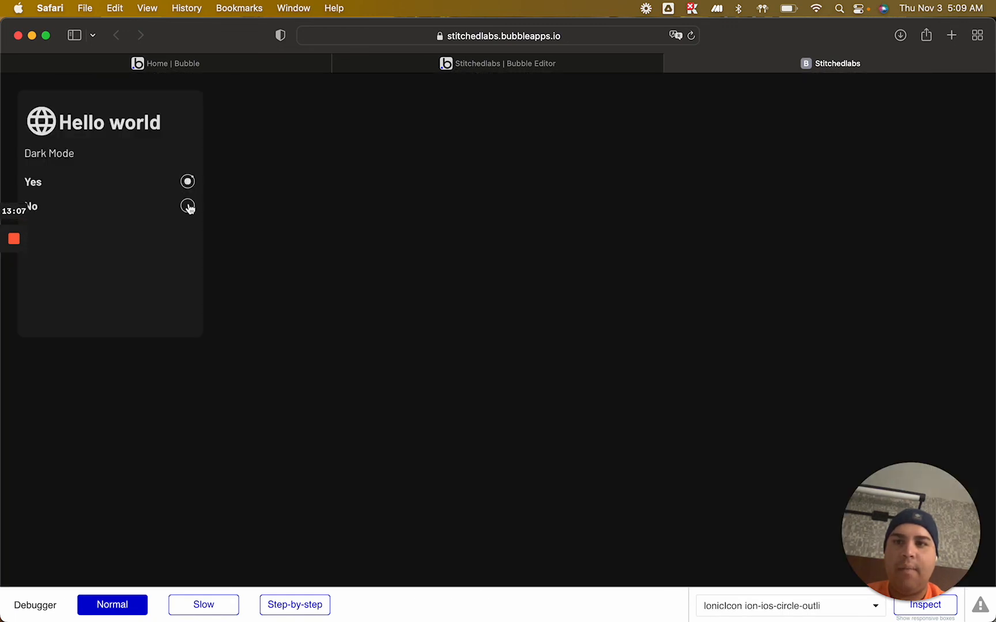
left_click(188, 207)
left_click(188, 182)
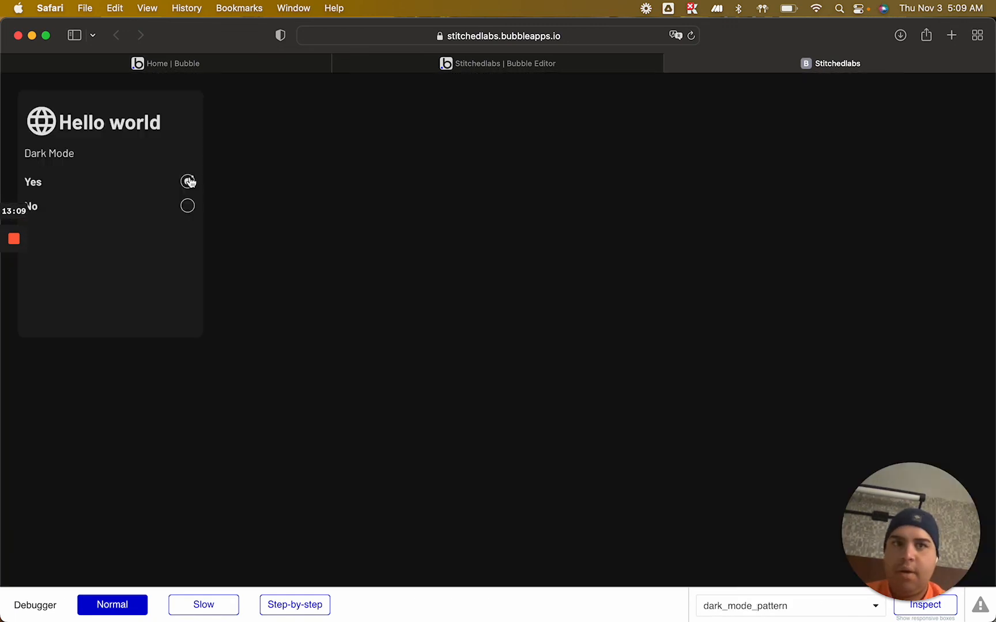
left_click(188, 208)
left_click(188, 183)
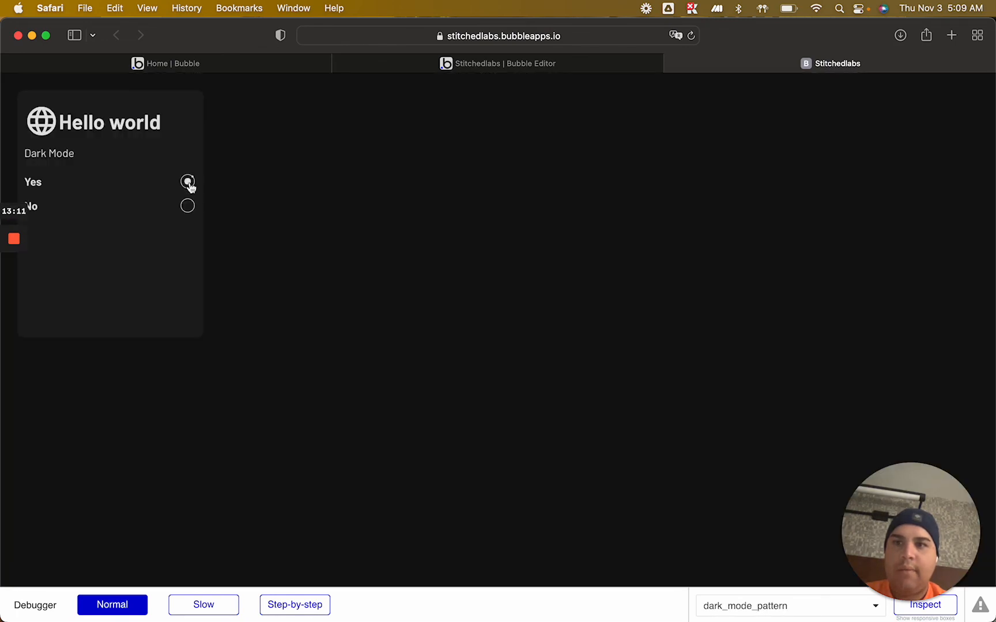
left_click(188, 206)
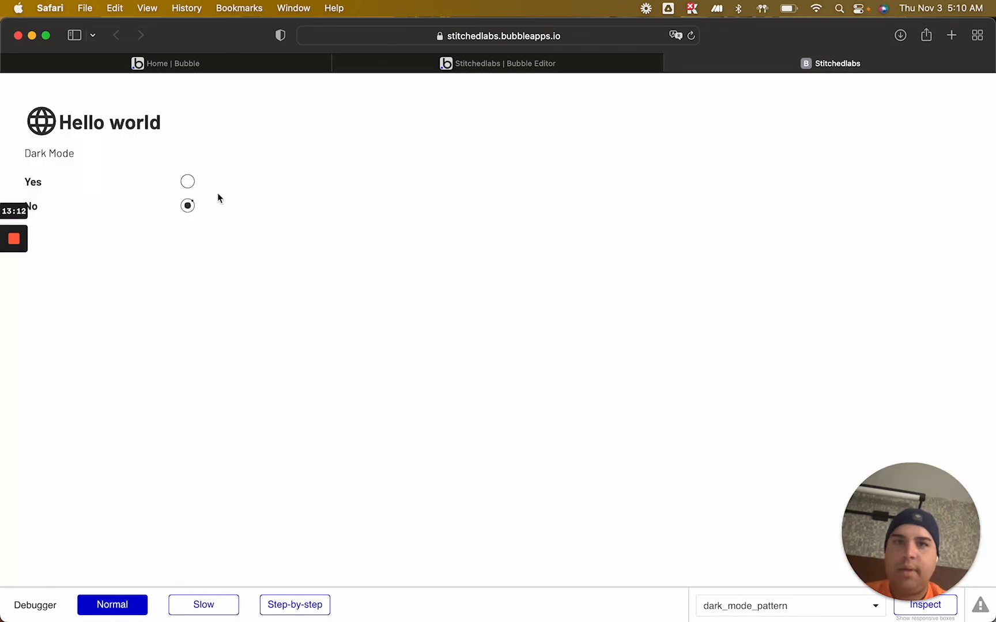
Open the live Social Labs app at social-labs.bubbleapps.io and show its Display & Accessibility settings
left_click(951, 36)
type("social-labs.bubbleapps.io")
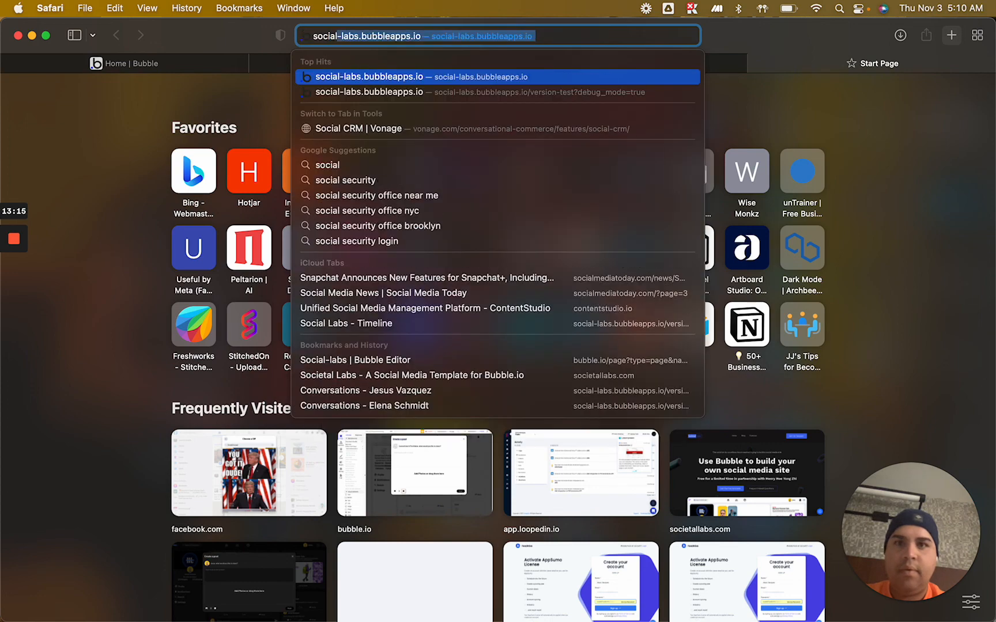
key("Return")
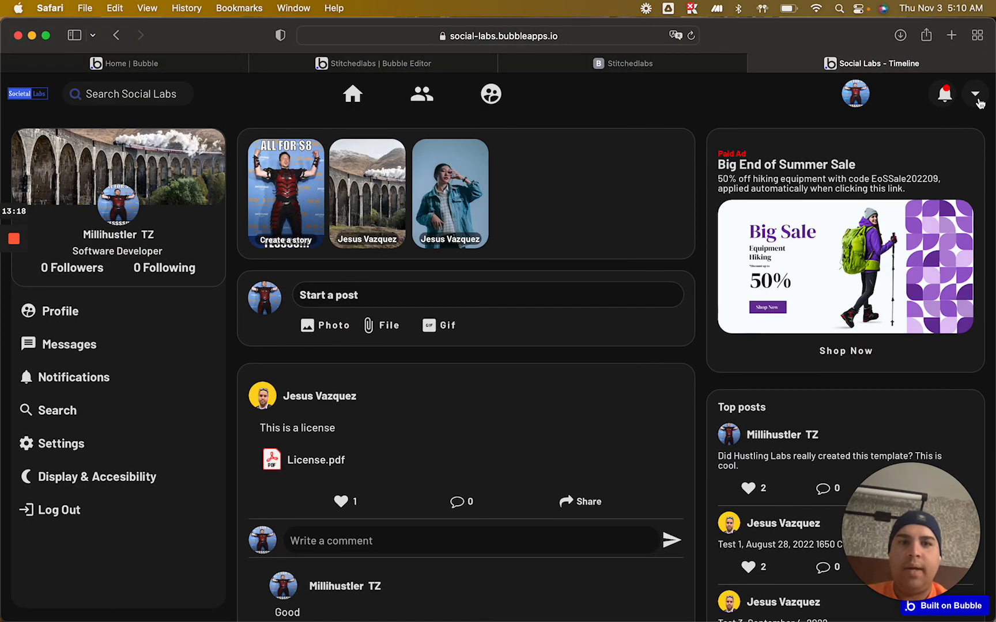
left_click(979, 103)
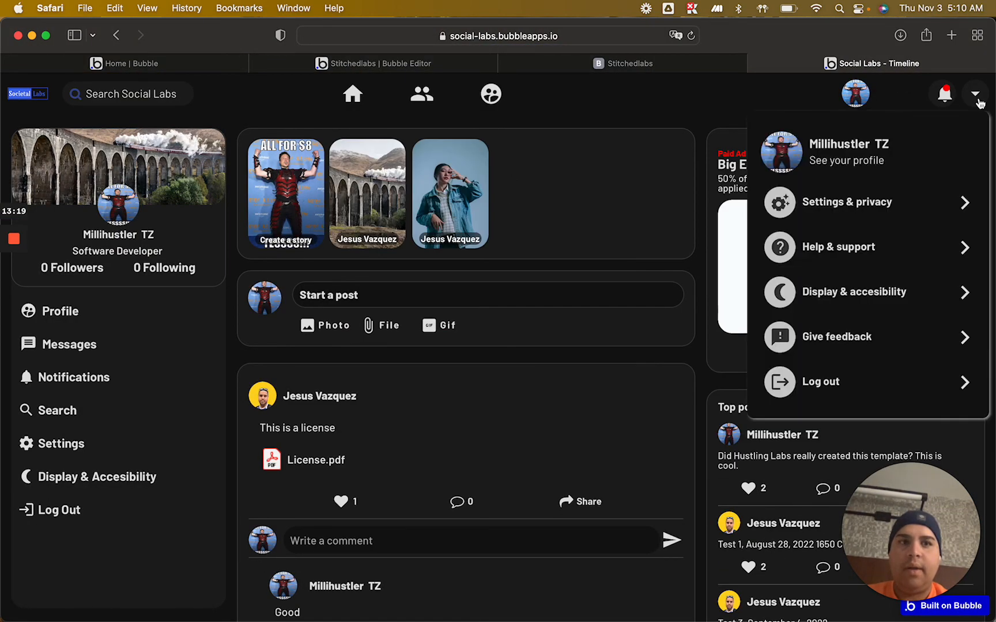
left_click(901, 294)
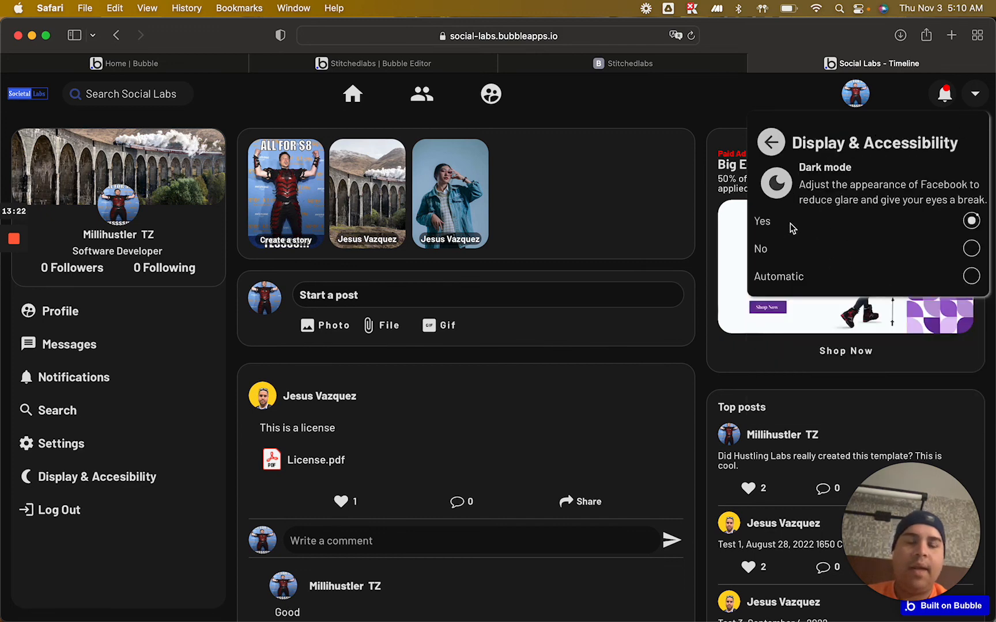
Test the Social Labs Dark mode option by choosing No, switch it back to Yes and close the settings
left_click(971, 249)
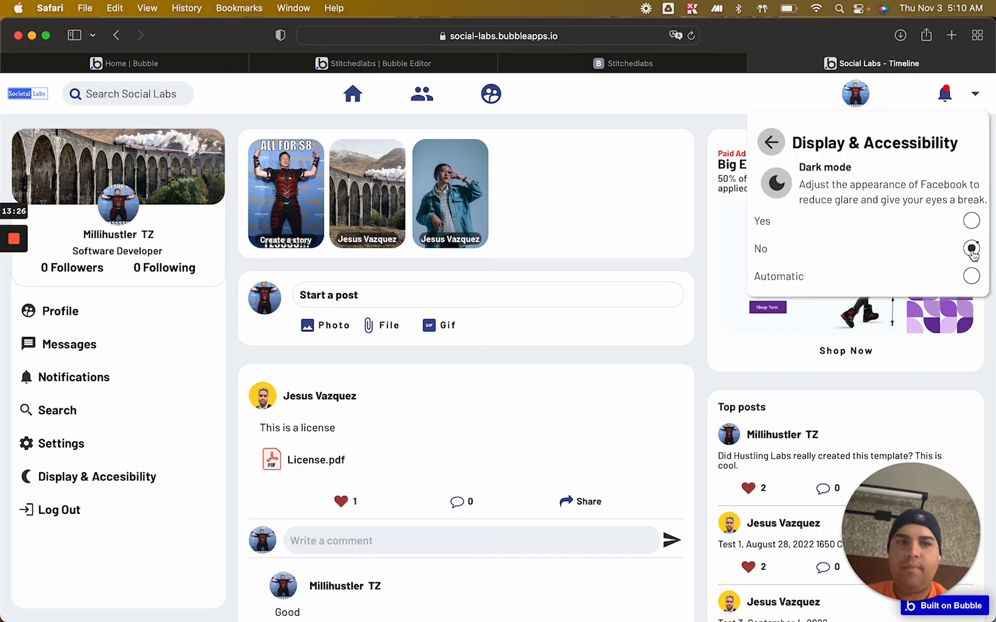
left_click(972, 222)
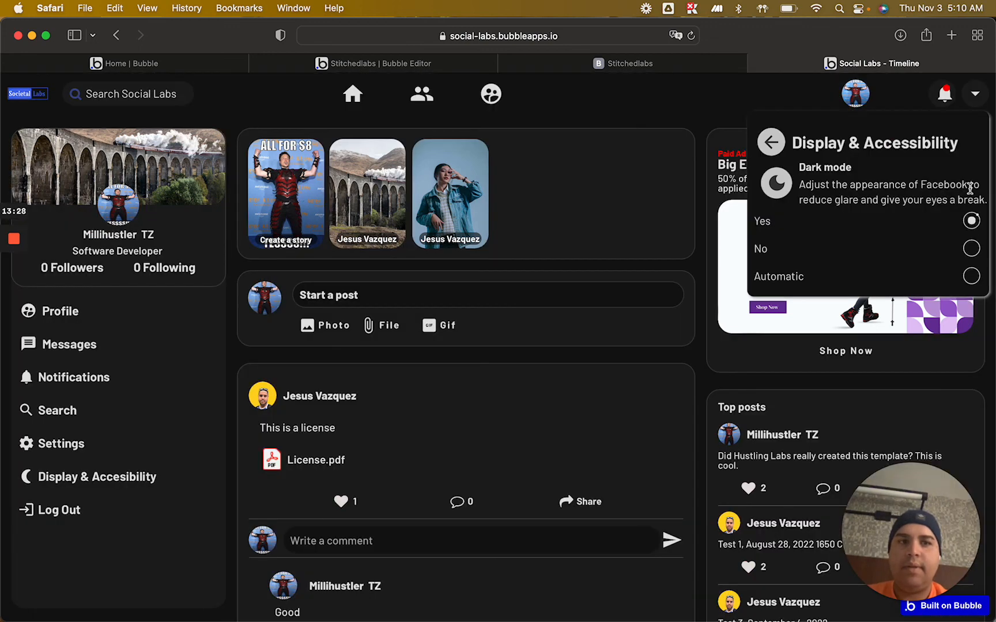
left_click(973, 94)
Go back to the Stitchedlabs preview and look over the whole page with dark mode set to No
left_click(645, 62)
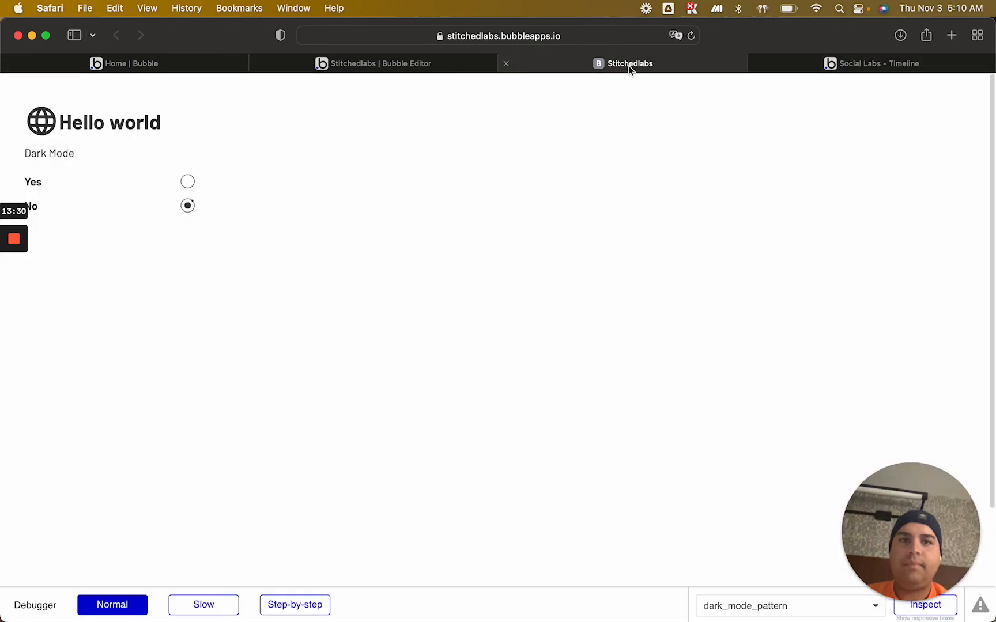
scroll(432, 363, "down", 3)
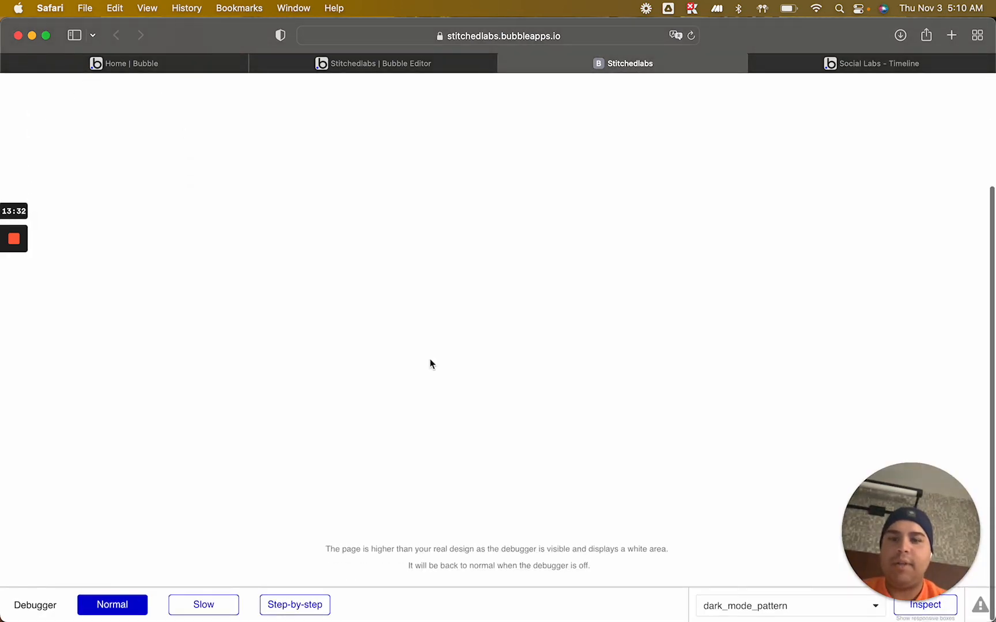
scroll(431, 364, "up", 3)
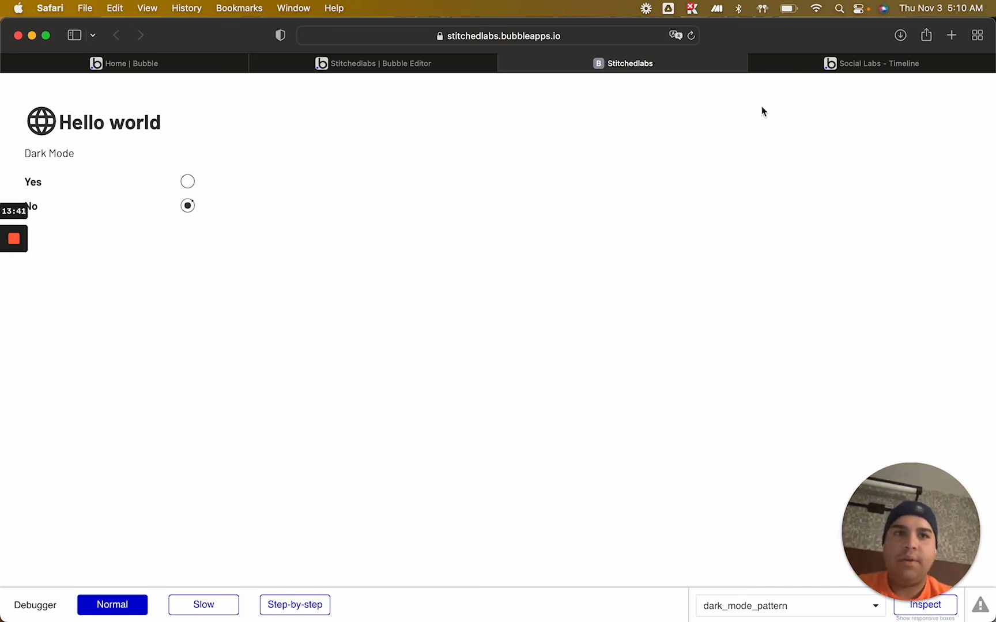
Browse the Social Labs timeline's posts and ads in dark mode, and return to the dark_mode_pattern page in the Bubble editor
left_click(890, 62)
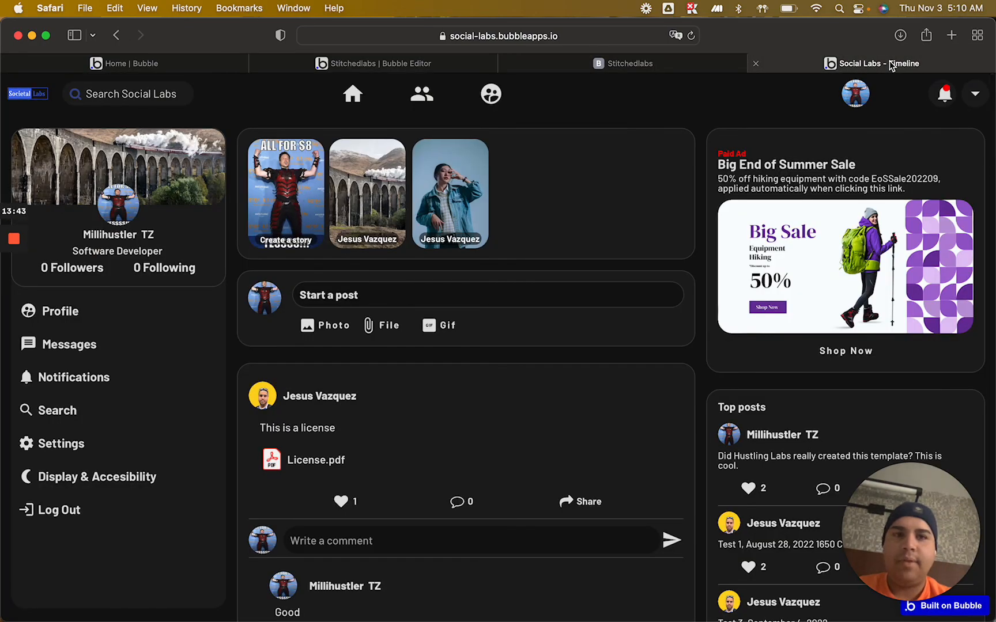
scroll(555, 379, "down", 10)
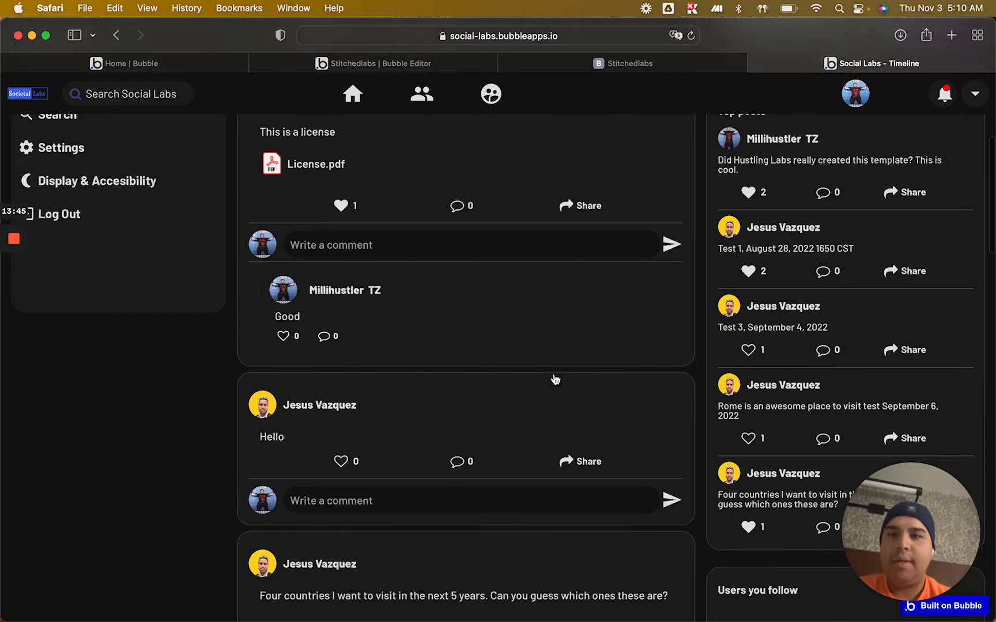
scroll(555, 380, "down", 15)
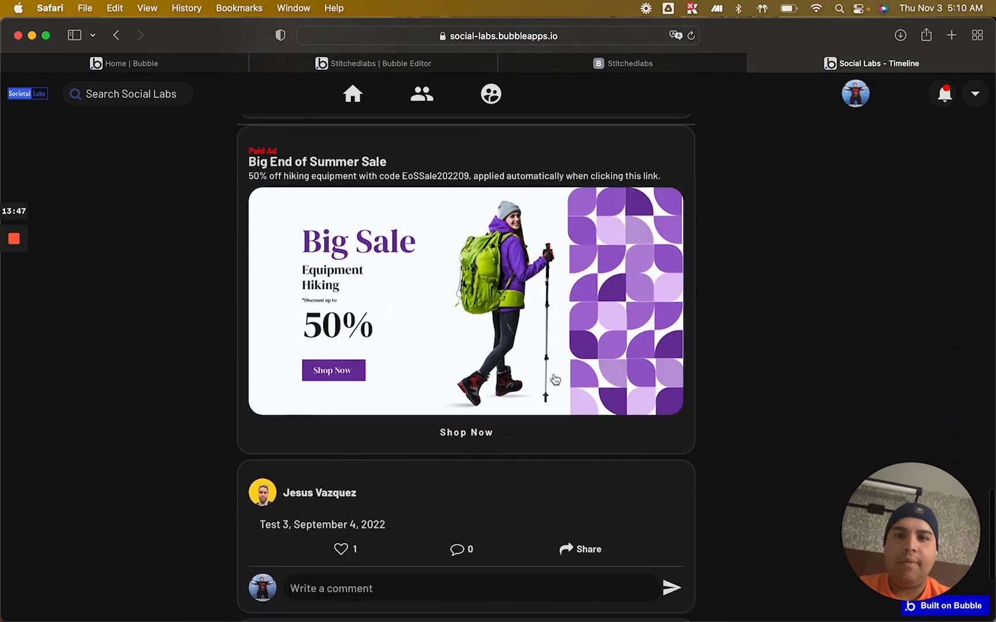
scroll(555, 378, "up", 20)
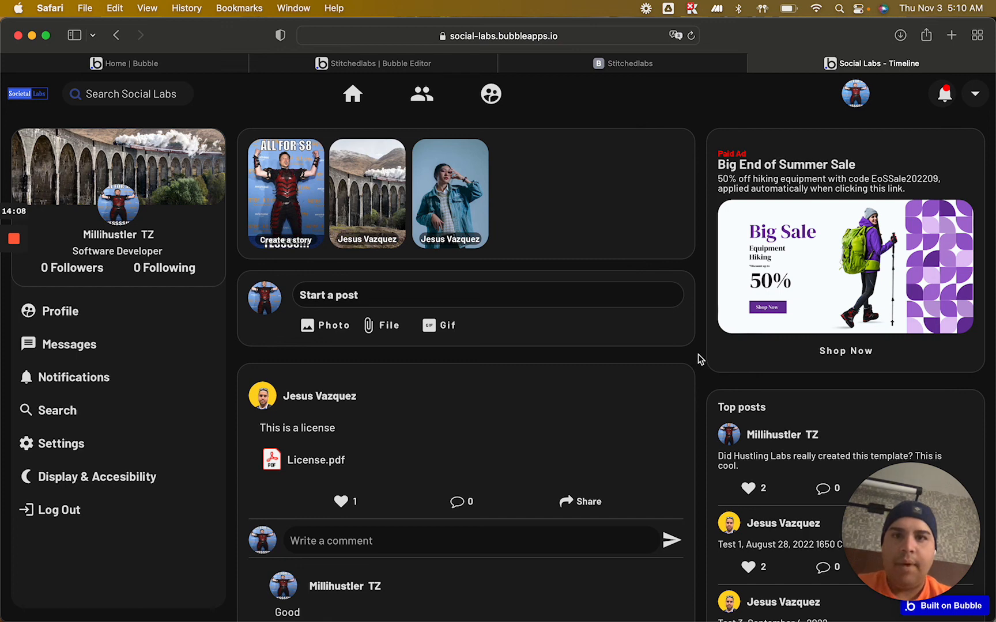
left_click(337, 66)
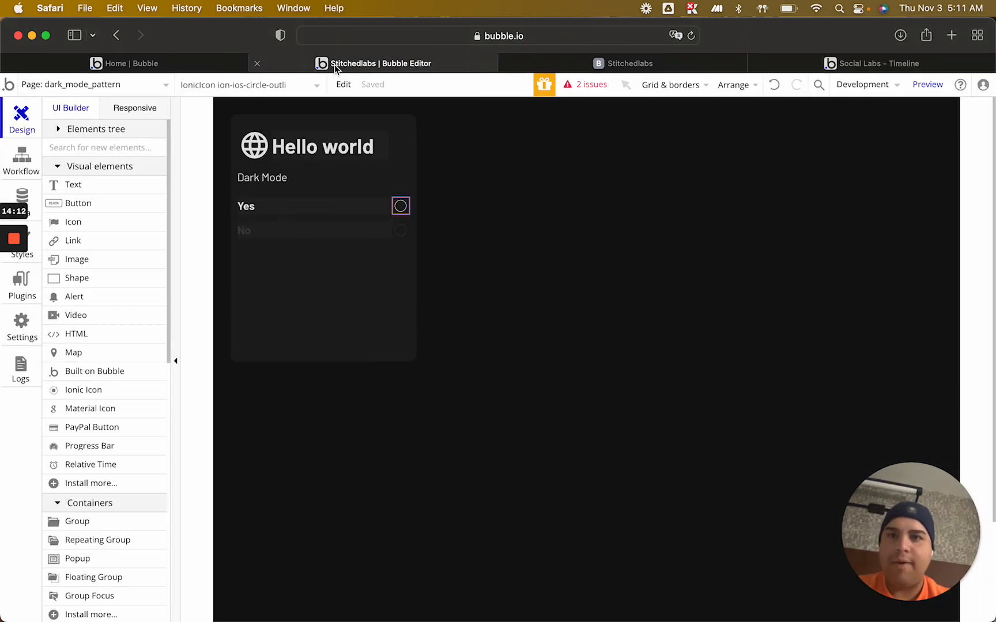
mouse_move(15, 240)
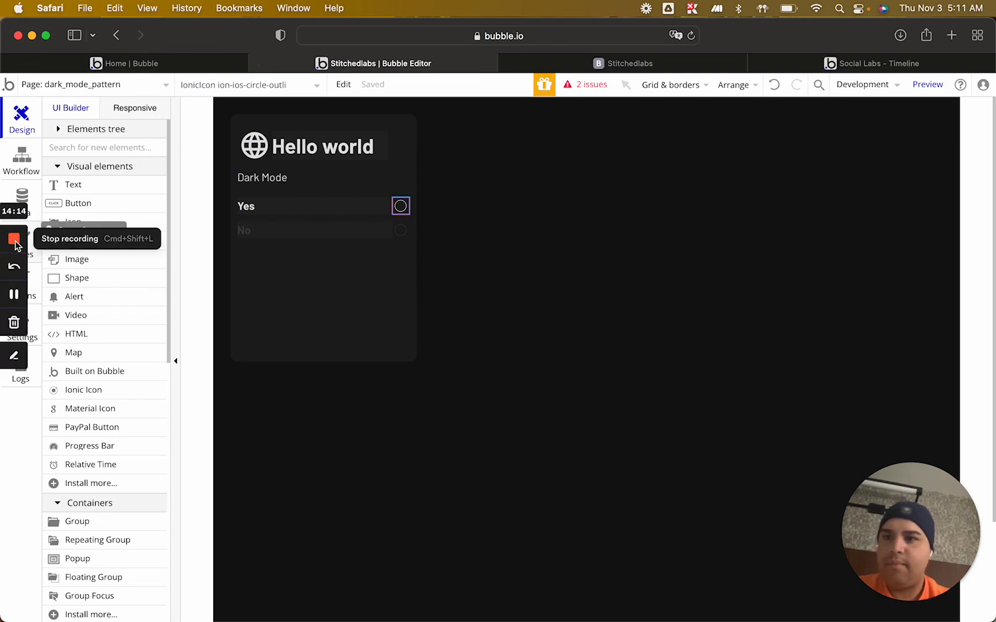